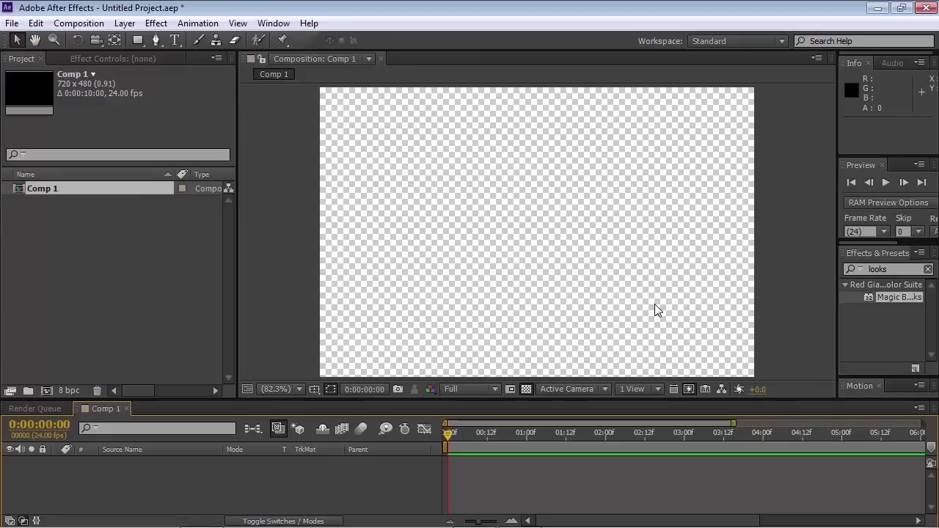
{"action": "scroll", "coordinate": [659, 297], "scroll_direction": "down", "scroll_amount": 1}
{"action": "scroll", "coordinate": [655, 297], "scroll_direction": "up", "scroll_amount": 1}
{"action": "scroll", "coordinate": [655, 301], "scroll_direction": "down", "scroll_amount": 1}
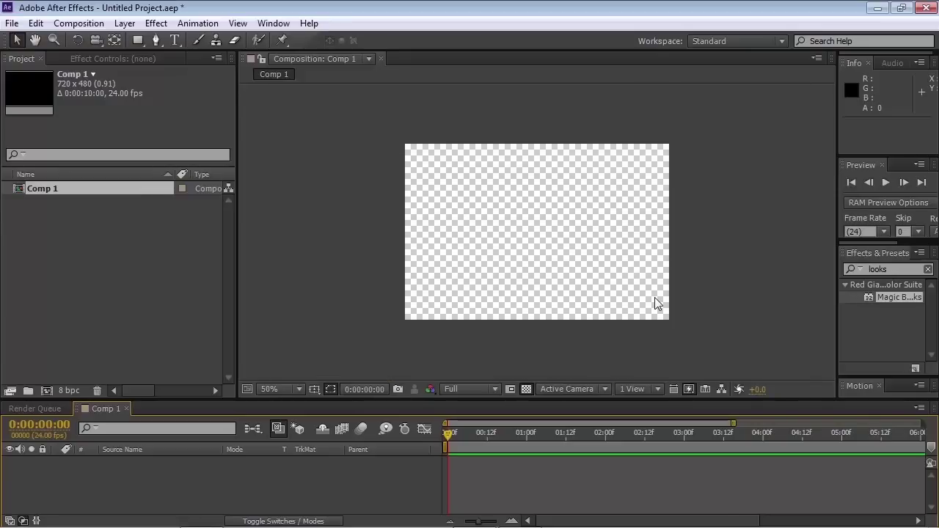
{"action": "scroll", "coordinate": [655, 300], "scroll_direction": "up", "scroll_amount": 1}
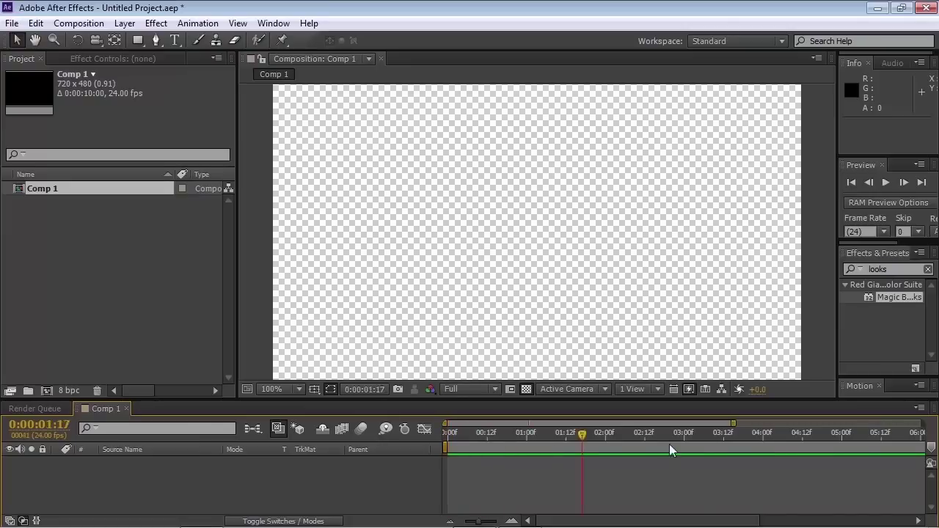
{"action": "left_click_drag", "start_coordinate": [669, 449], "coordinate": [902, 453]}
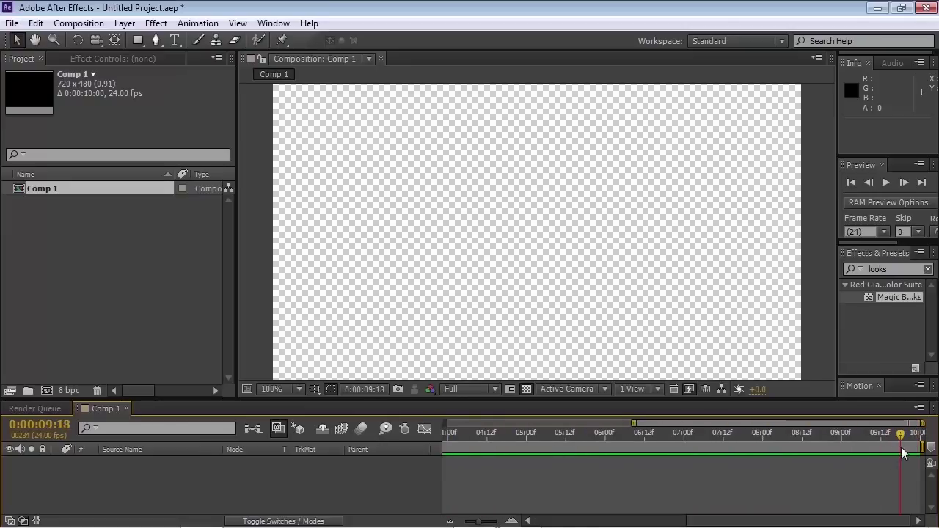
{"action": "left_click_drag", "start_coordinate": [828, 522], "coordinate": [638, 523]}
{"action": "left_click_drag", "start_coordinate": [460, 442], "coordinate": [527, 447]}
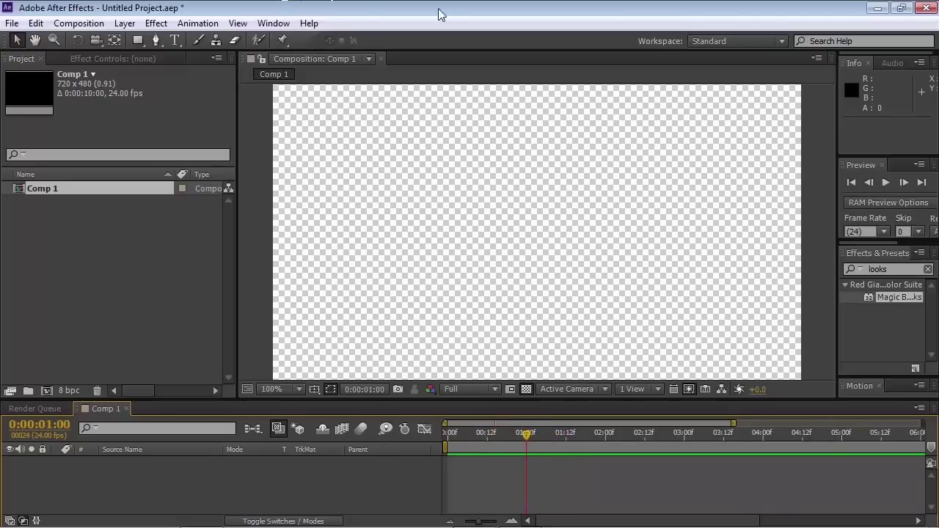
{"action": "left_click_drag", "start_coordinate": [458, 450], "coordinate": [448, 441]}
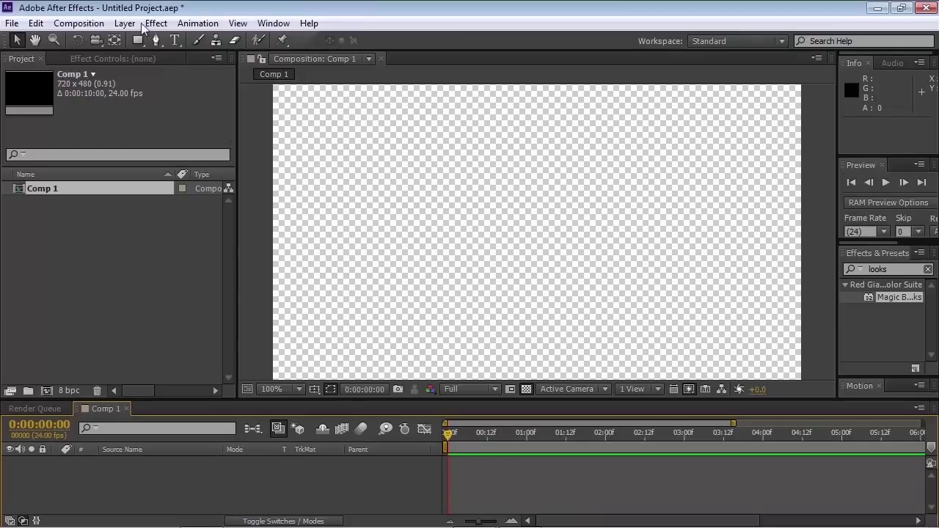
Create a text layer reading GROSS in the upper middle of the composition
{"action": "left_click", "coordinate": [176, 42]}
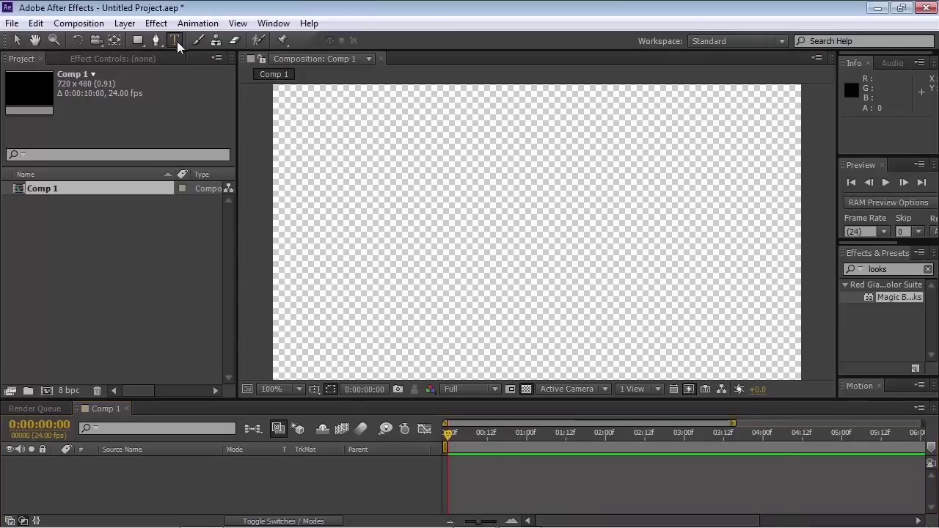
{"action": "left_click", "coordinate": [445, 222]}
{"action": "type", "text": "GROSS"}
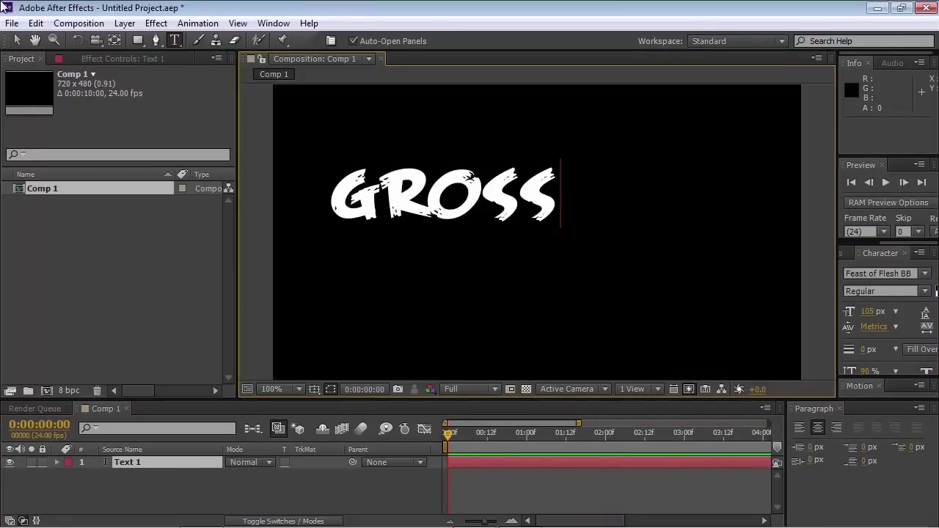
{"action": "left_click", "coordinate": [16, 41]}
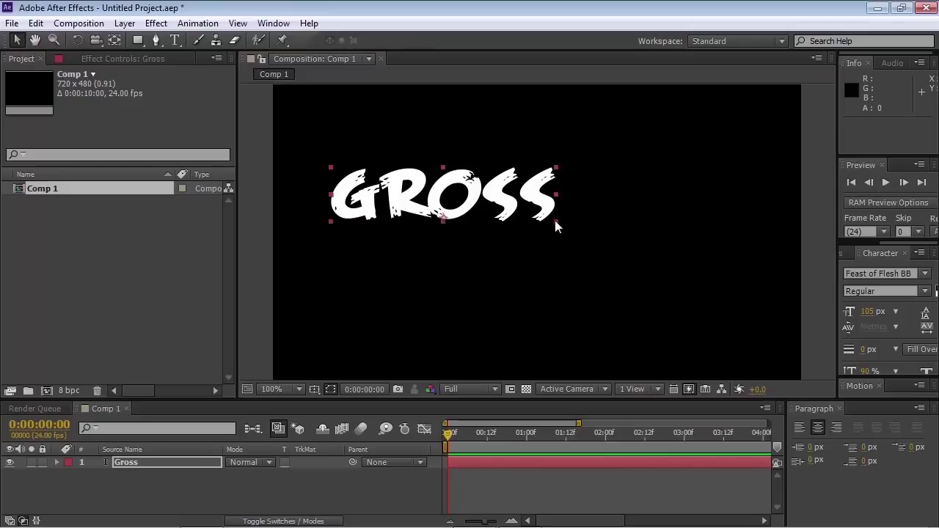
Scale the GROSS text to about 198% and place it near the frame's centre at about 347, 301
{"action": "left_click_drag", "start_coordinate": [555, 226], "coordinate": [653, 248]}
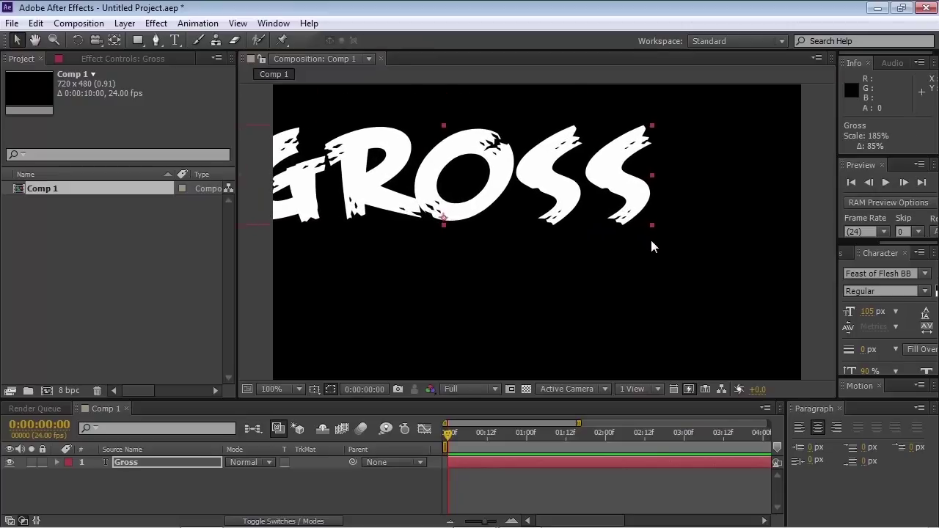
{"action": "left_click_drag", "start_coordinate": [581, 205], "coordinate": [651, 256]}
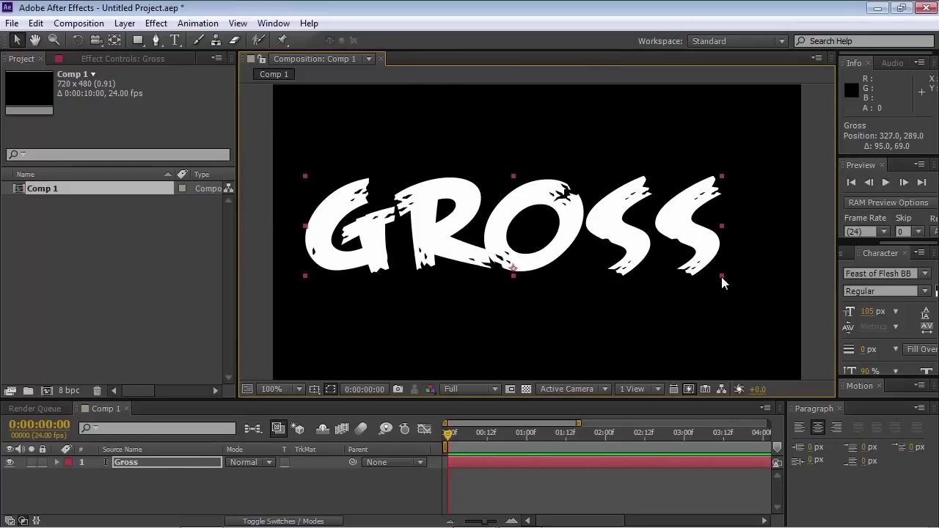
{"action": "left_click_drag", "start_coordinate": [722, 276], "coordinate": [736, 278]}
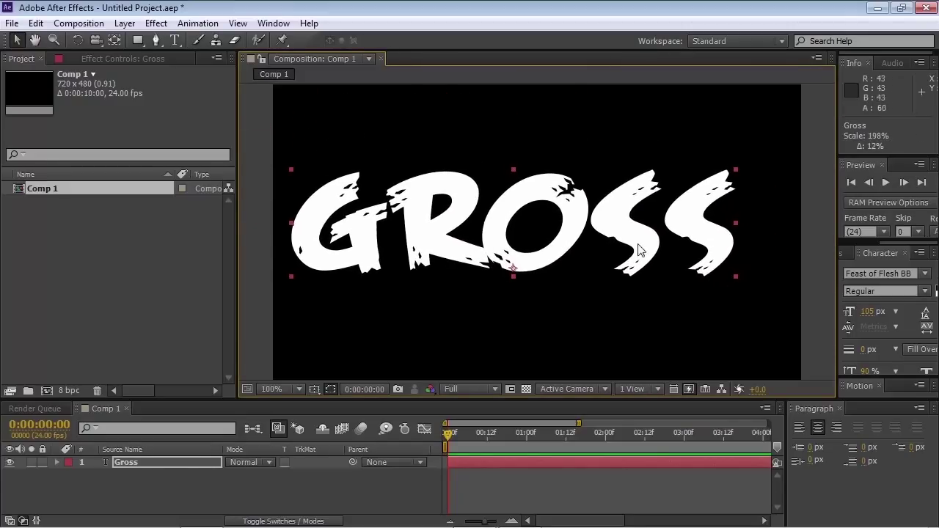
{"action": "left_click_drag", "start_coordinate": [627, 242], "coordinate": [642, 250]}
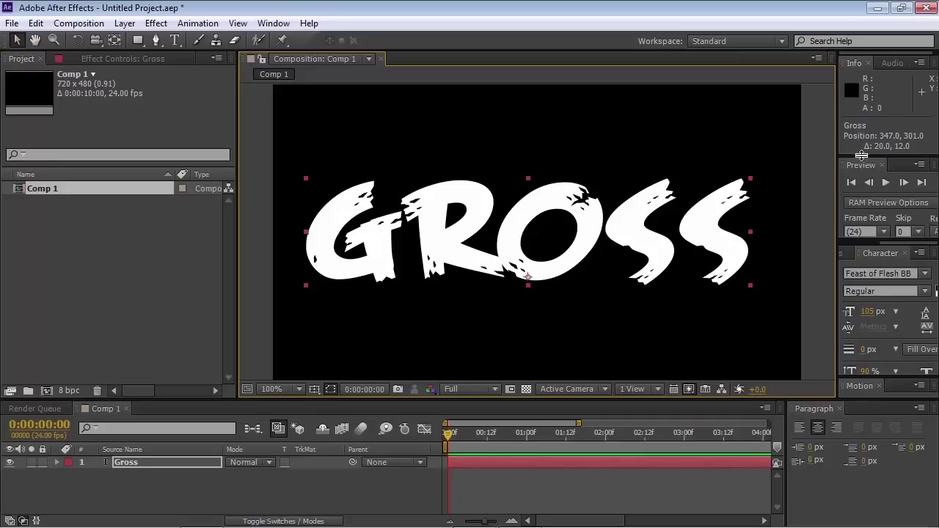
Enlarge the Character panel so more of its text settings are shown
{"action": "left_click_drag", "start_coordinate": [862, 155], "coordinate": [862, 127]}
{"action": "left_click_drag", "start_coordinate": [874, 246], "coordinate": [887, 193]}
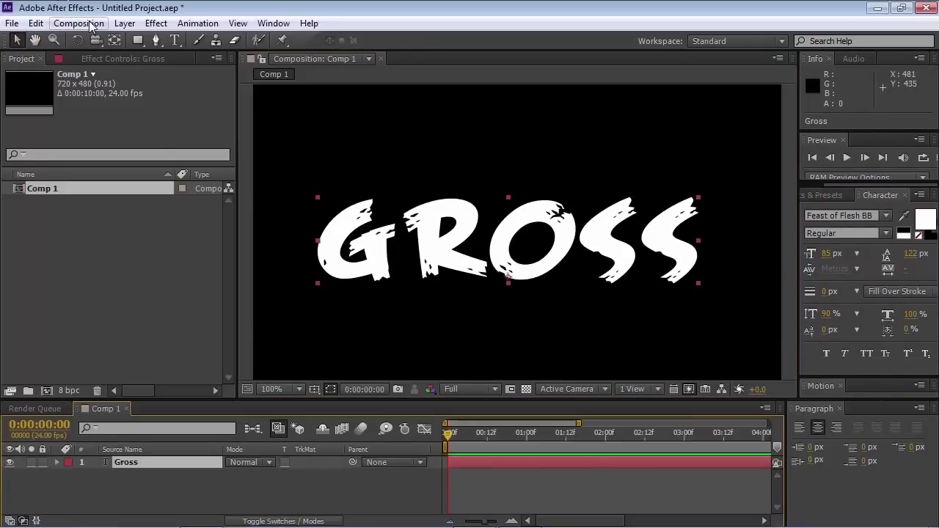
Pre-compose the GROSS text layer into a new composition named Text, moving all attributes into it
{"action": "left_click", "coordinate": [78, 22]}
{"action": "mouse_move", "coordinate": [117, 25]}
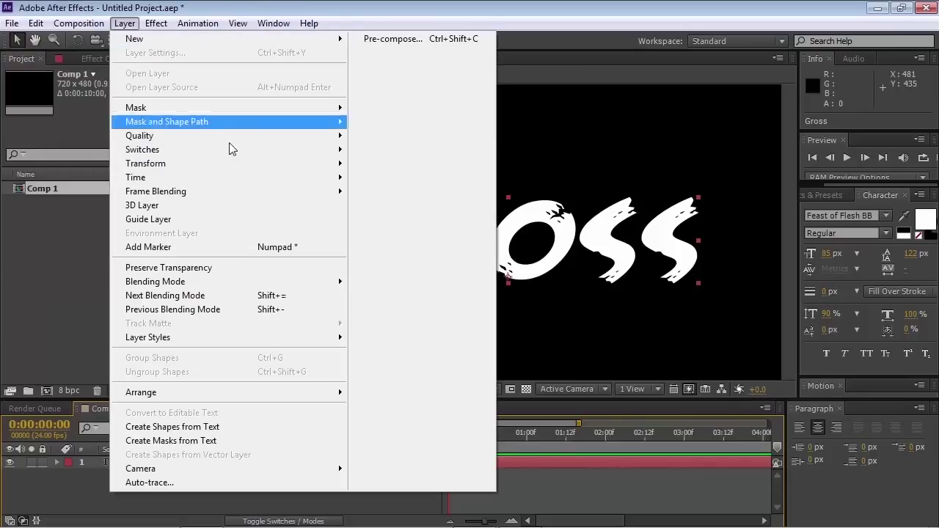
{"action": "left_click", "coordinate": [394, 39]}
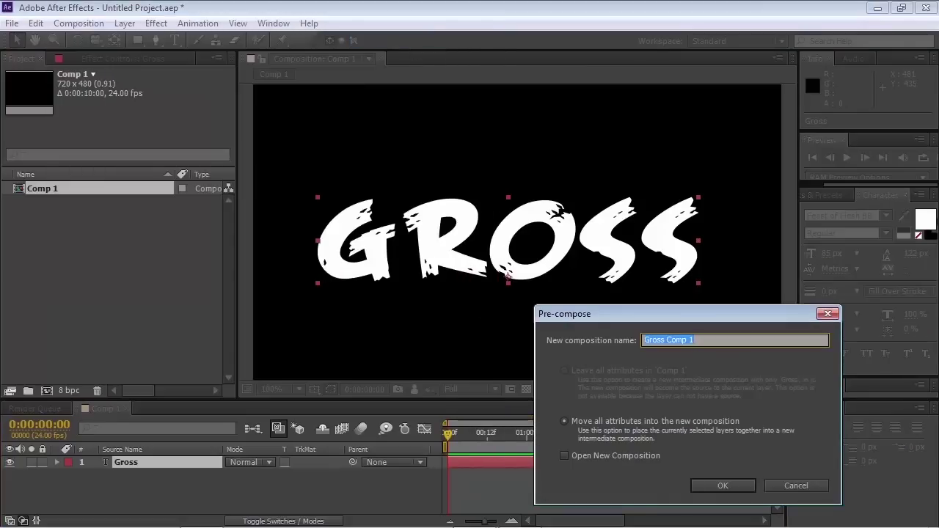
{"action": "type", "text": "Text"}
{"action": "key", "text": "Return"}
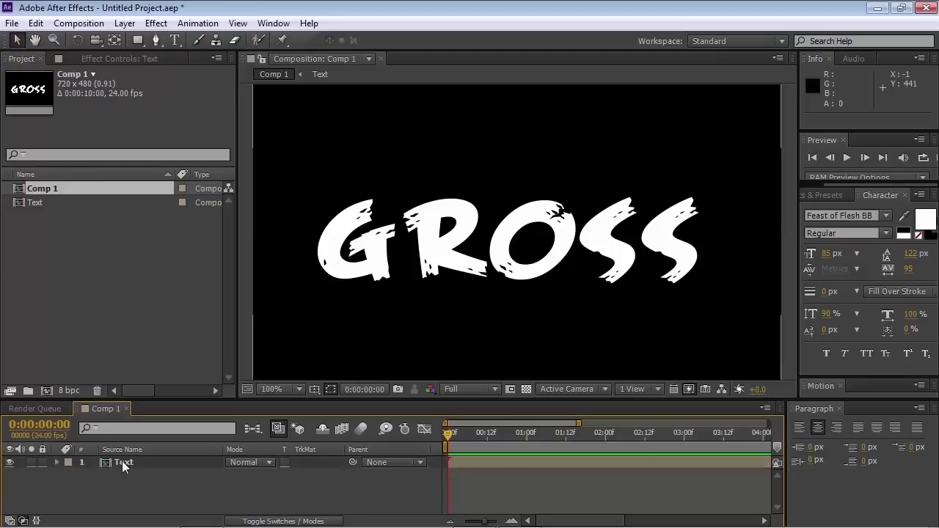
Crop the Text composition to a region of interest drawn closely around the word GROSS, about 561 x 153 px
{"action": "double_click", "coordinate": [123, 462]}
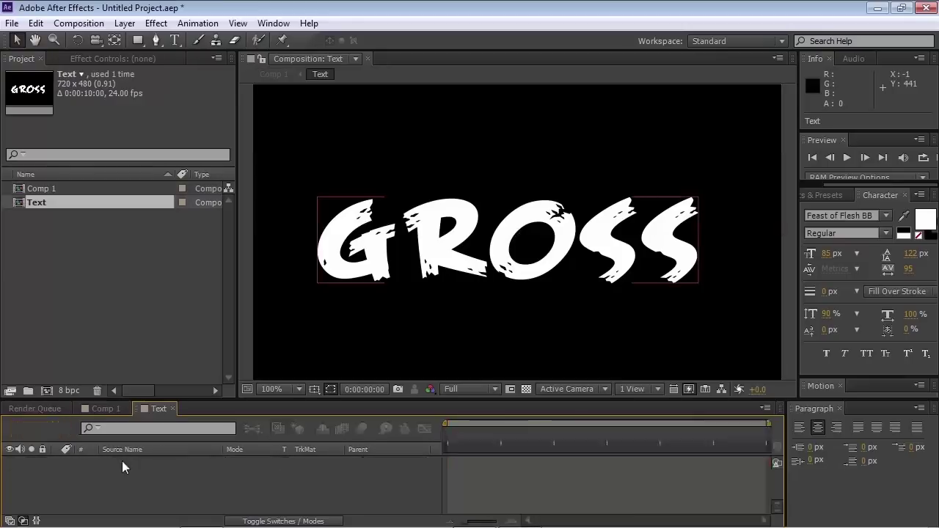
{"action": "left_click", "coordinate": [508, 391]}
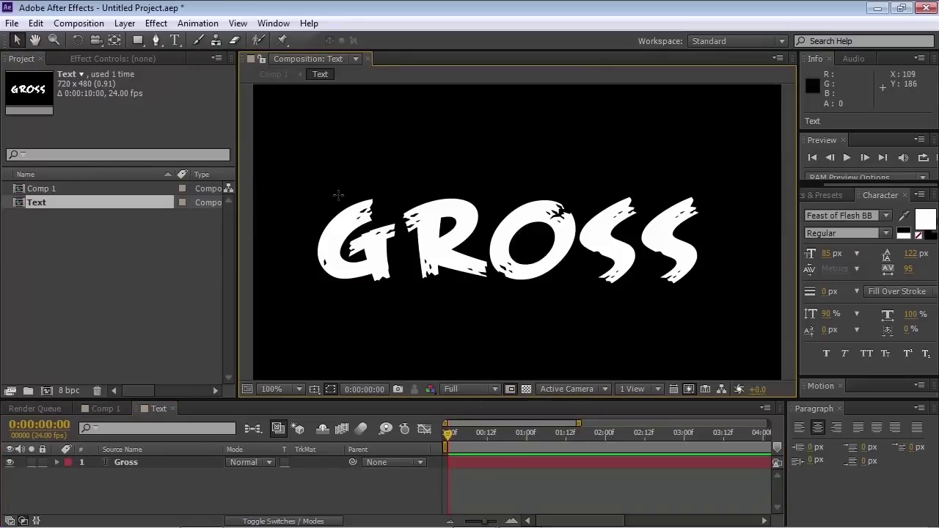
{"action": "left_click_drag", "start_coordinate": [302, 181], "coordinate": [717, 296]}
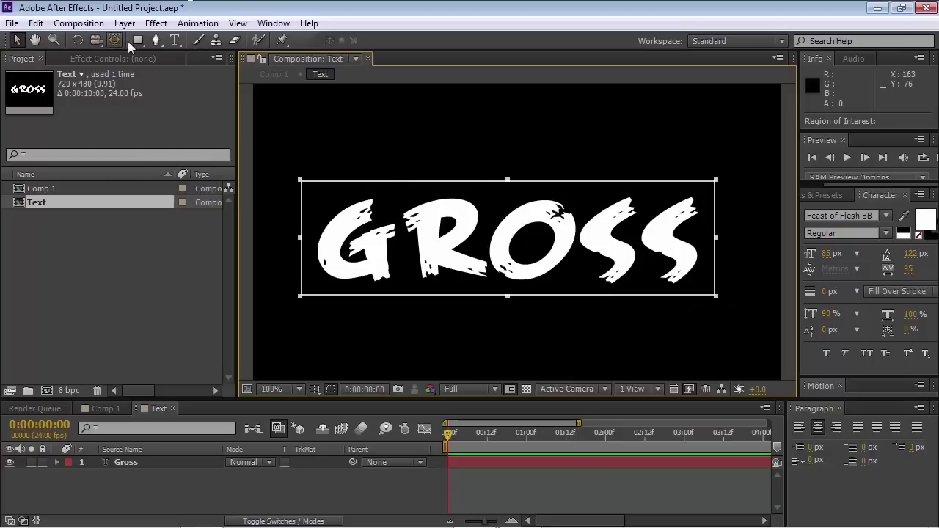
{"action": "left_click", "coordinate": [79, 23]}
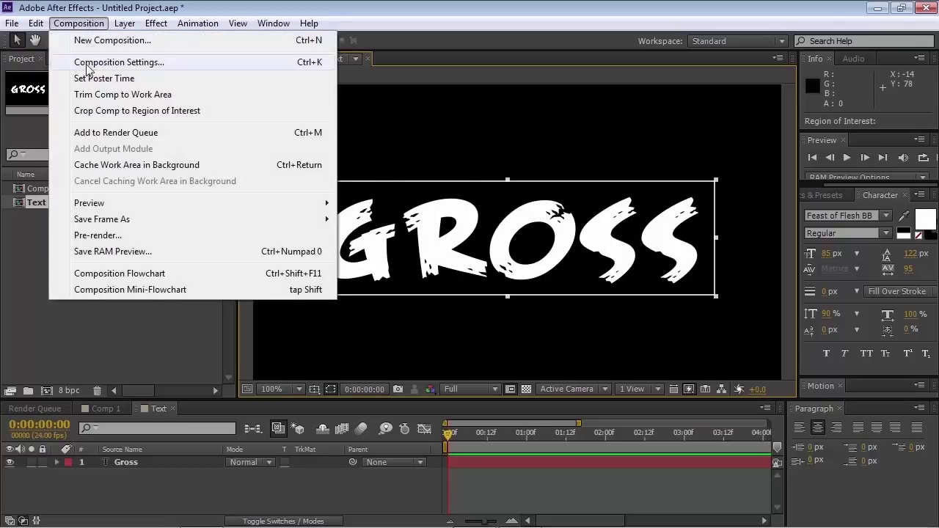
{"action": "left_click", "coordinate": [79, 113]}
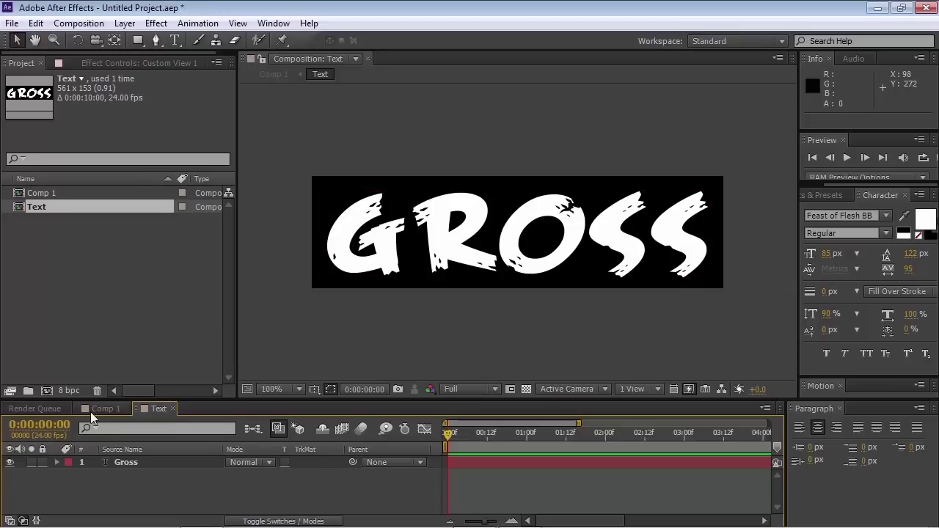
Return to Comp 1 and make the Text layer a 3D layer, leaving its position as it is
{"action": "left_click", "coordinate": [121, 409]}
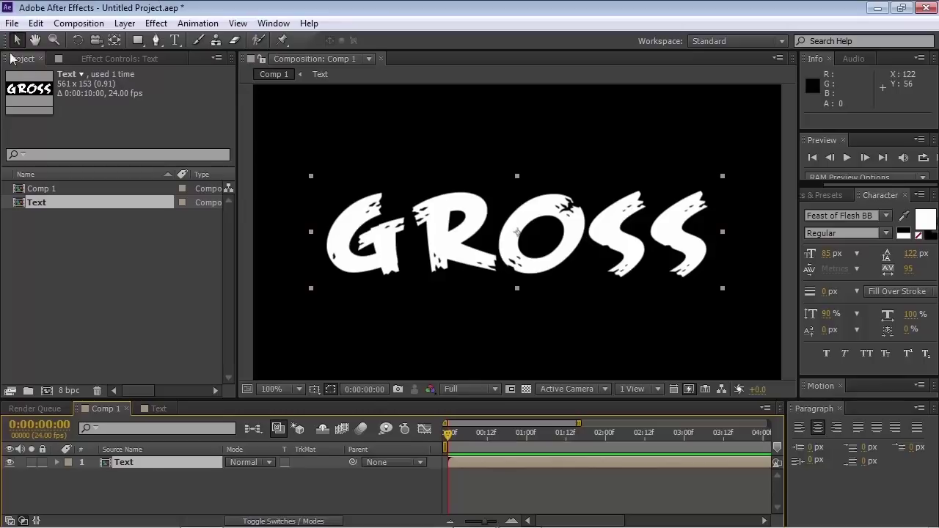
{"action": "left_click_drag", "start_coordinate": [512, 286], "coordinate": [533, 289]}
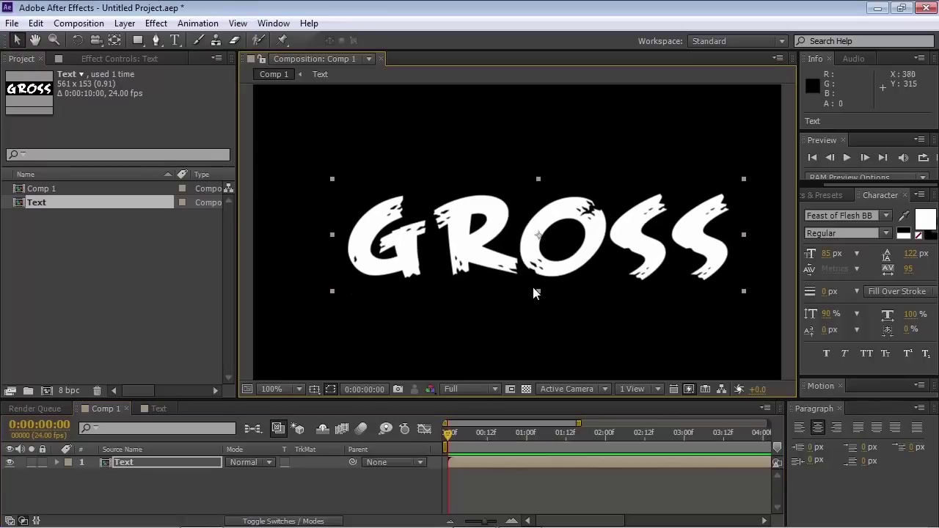
{"action": "key", "text": "ctrl+z"}
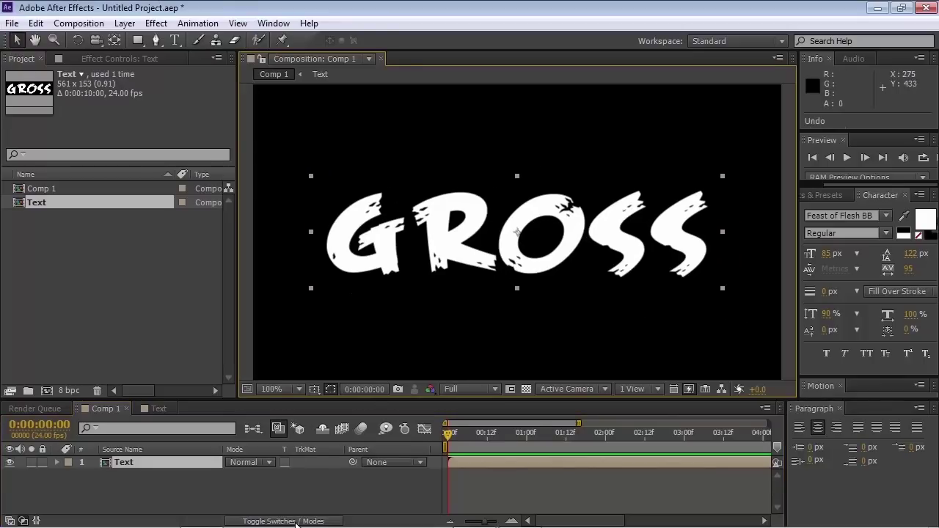
{"action": "left_click", "coordinate": [297, 522]}
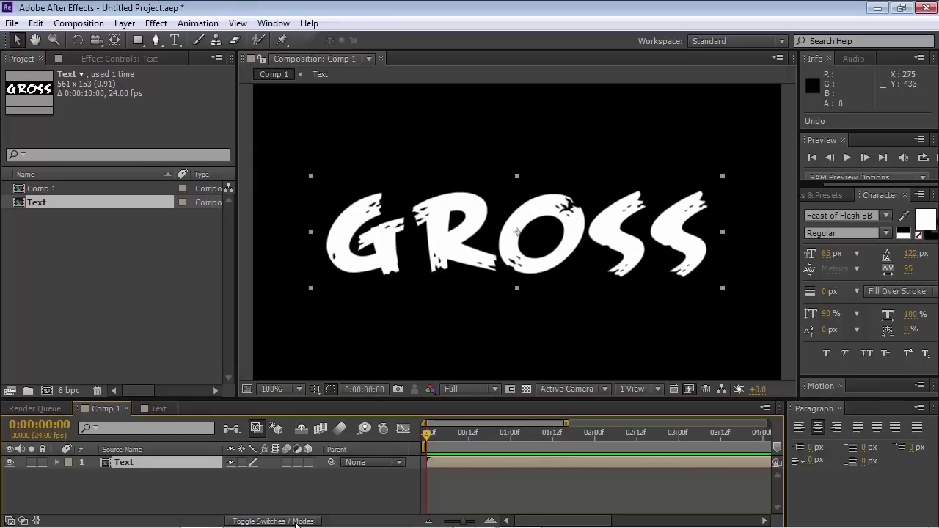
{"action": "left_click", "coordinate": [308, 463]}
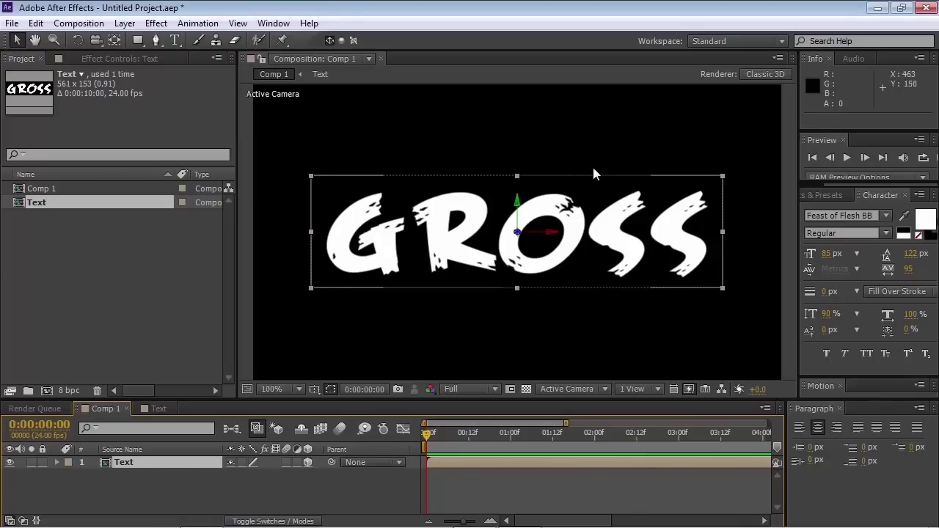
Add a white solid named Particular above the Text layer and apply the Trapcode Particular effect to it
{"action": "left_click", "coordinate": [124, 23]}
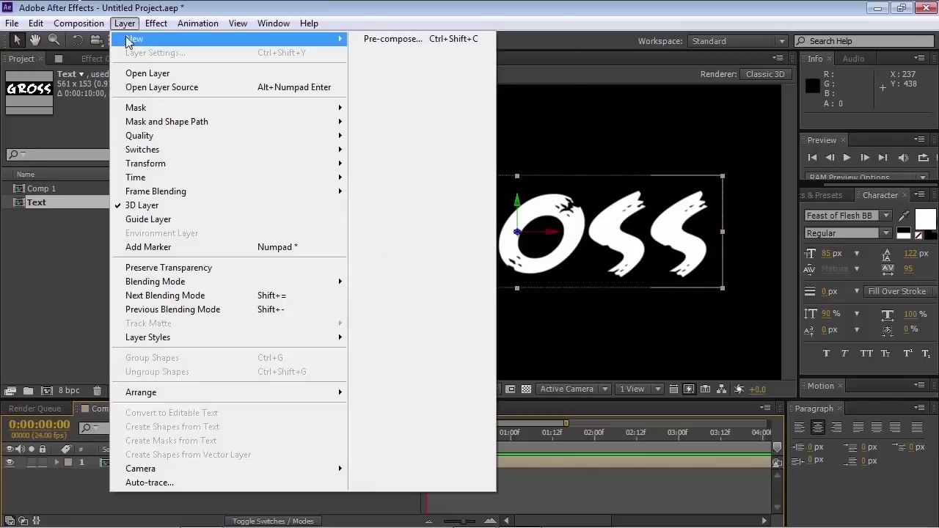
{"action": "mouse_move", "coordinate": [132, 38]}
{"action": "left_click", "coordinate": [506, 56]}
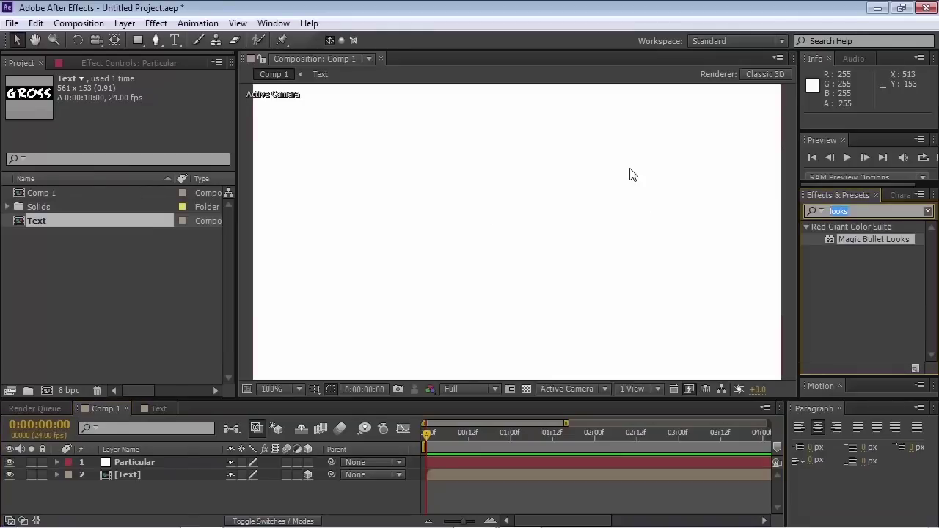
{"action": "type", "text": "particula"}
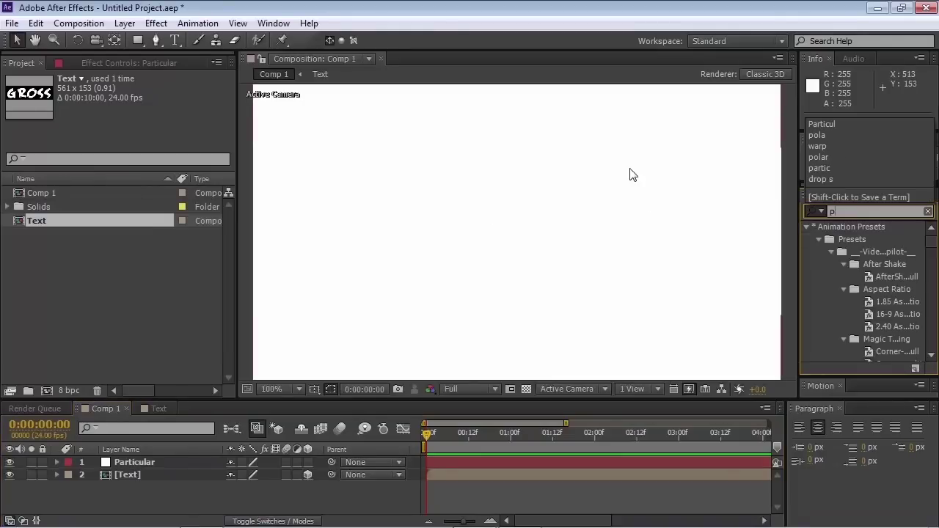
{"action": "left_click_drag", "start_coordinate": [492, 451], "coordinate": [653, 449]}
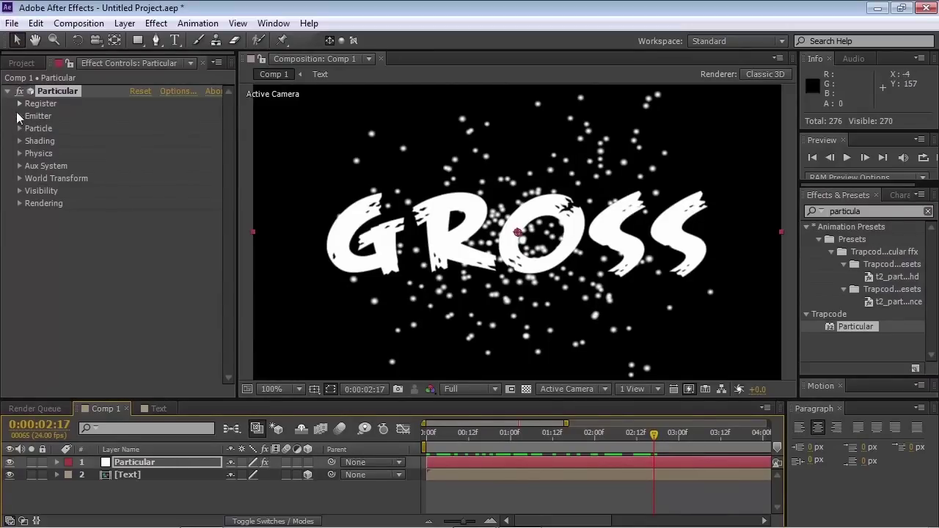
Set Particular's emitter type to Layer with the Text layer as its source, and preview the particles around 0:00:01:06
{"action": "left_click", "coordinate": [18, 117]}
{"action": "left_click", "coordinate": [176, 141]}
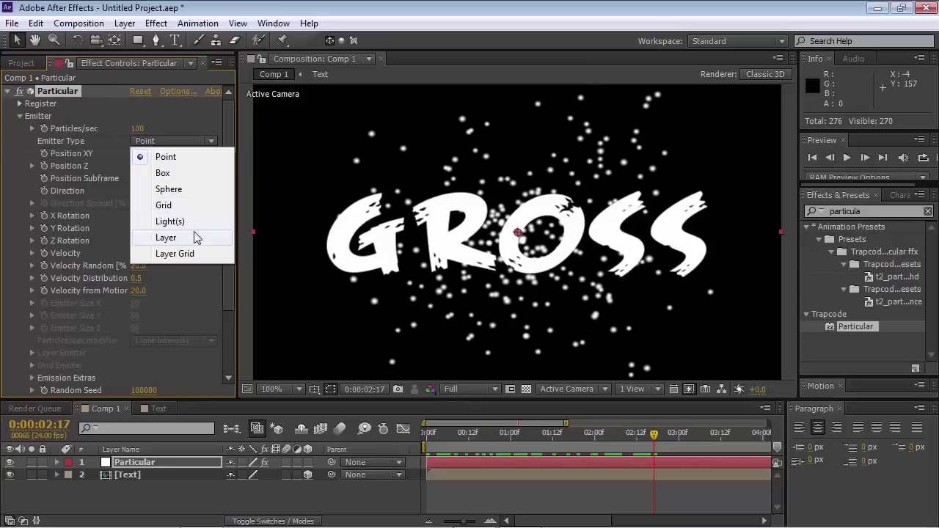
{"action": "left_click", "coordinate": [195, 238]}
{"action": "scroll", "coordinate": [165, 312], "scroll_direction": "down", "scroll_amount": 2}
{"action": "left_click", "coordinate": [174, 301]}
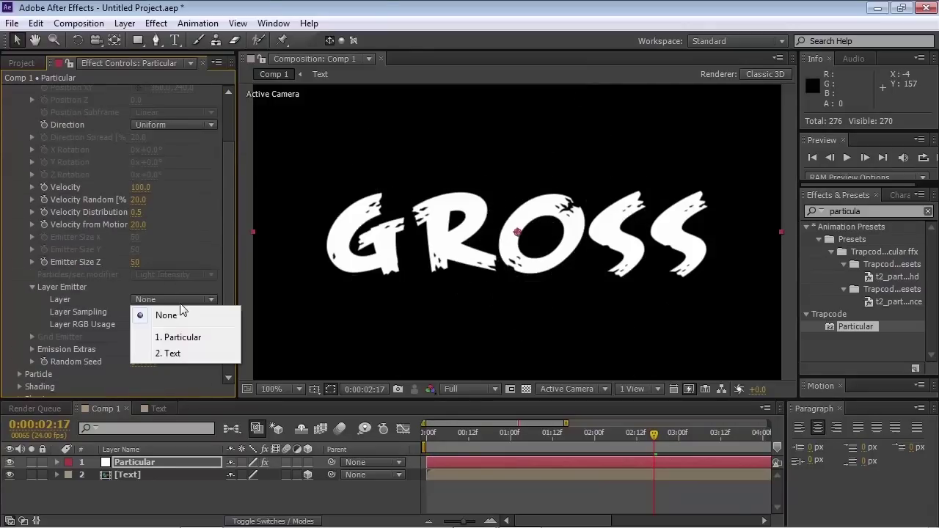
{"action": "left_click", "coordinate": [172, 353]}
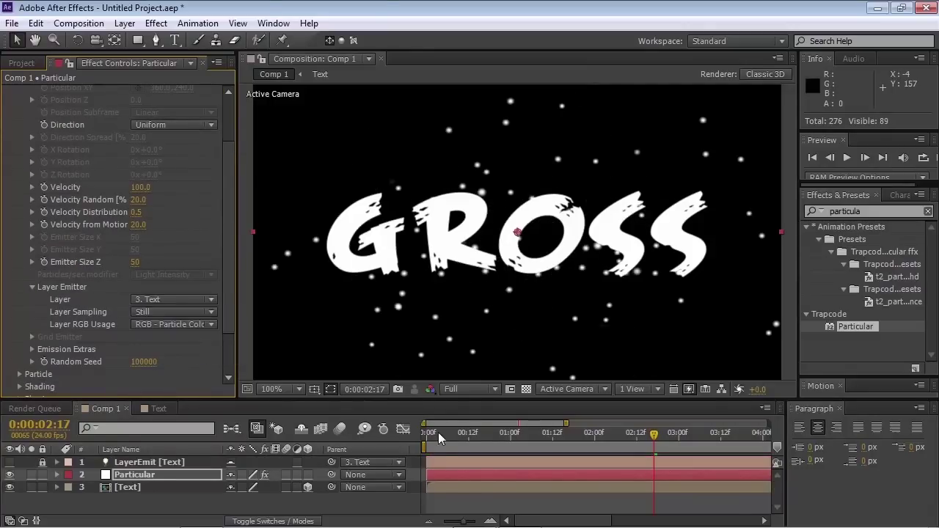
{"action": "left_click_drag", "start_coordinate": [440, 438], "coordinate": [531, 438]}
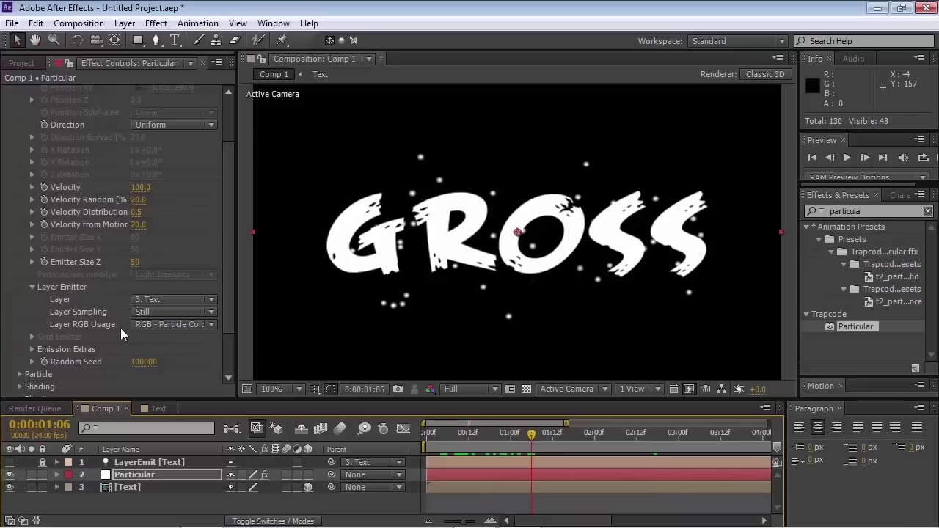
Set Particular's Layer Sampling to Particle Birth Time and preview the emission between about 0:00:01:19 and 0:00:02:16
{"action": "left_click", "coordinate": [173, 312]}
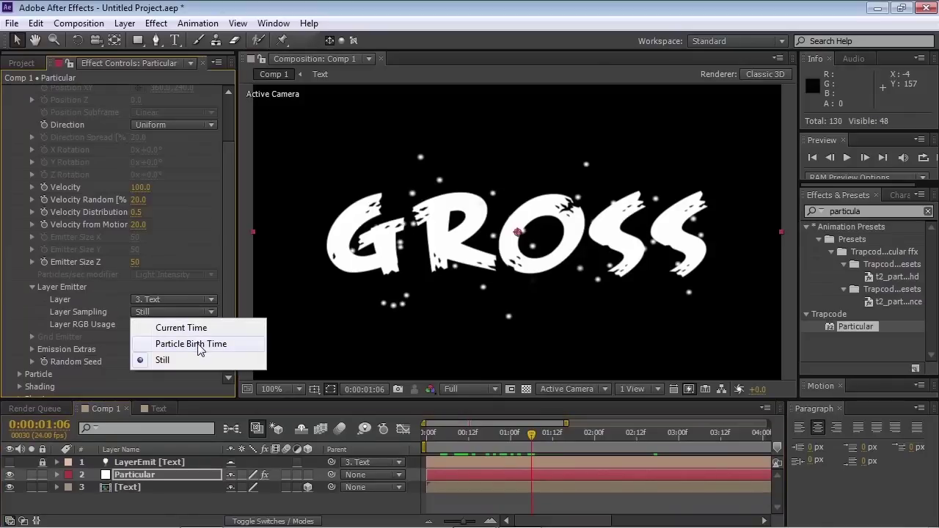
{"action": "left_click", "coordinate": [199, 344]}
{"action": "left_click_drag", "start_coordinate": [479, 438], "coordinate": [653, 454]}
{"action": "scroll", "coordinate": [326, 168], "scroll_direction": "up", "scroll_amount": 1}
{"action": "scroll", "coordinate": [176, 220], "scroll_direction": "up", "scroll_amount": 1}
{"action": "scroll", "coordinate": [440, 251], "scroll_direction": "down", "scroll_amount": 2}
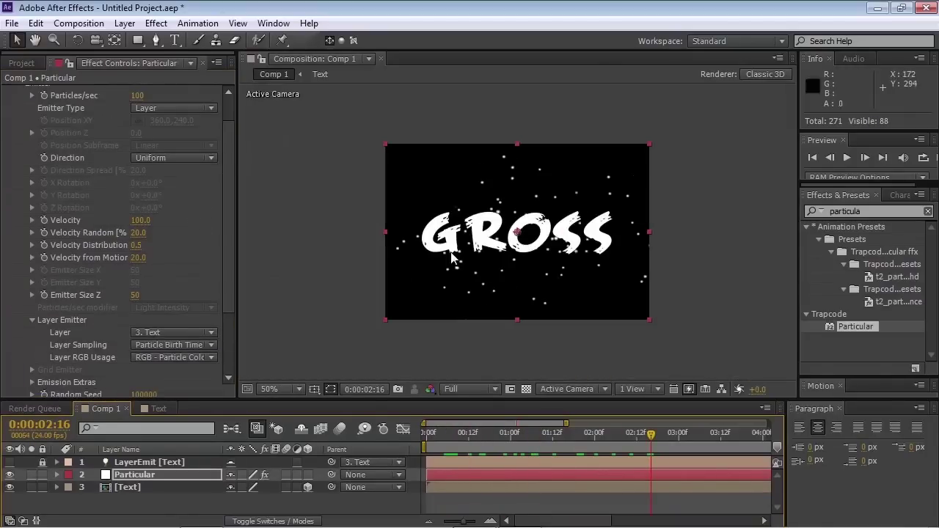
{"action": "scroll", "coordinate": [513, 257], "scroll_direction": "up", "scroll_amount": 2}
{"action": "left_click_drag", "start_coordinate": [647, 445], "coordinate": [577, 443]}
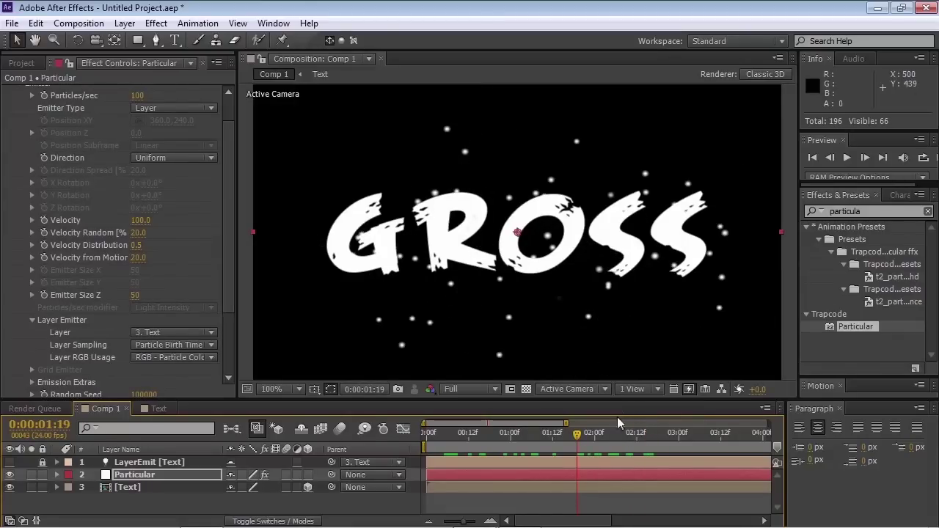
{"action": "left_click_drag", "start_coordinate": [582, 432], "coordinate": [637, 441]}
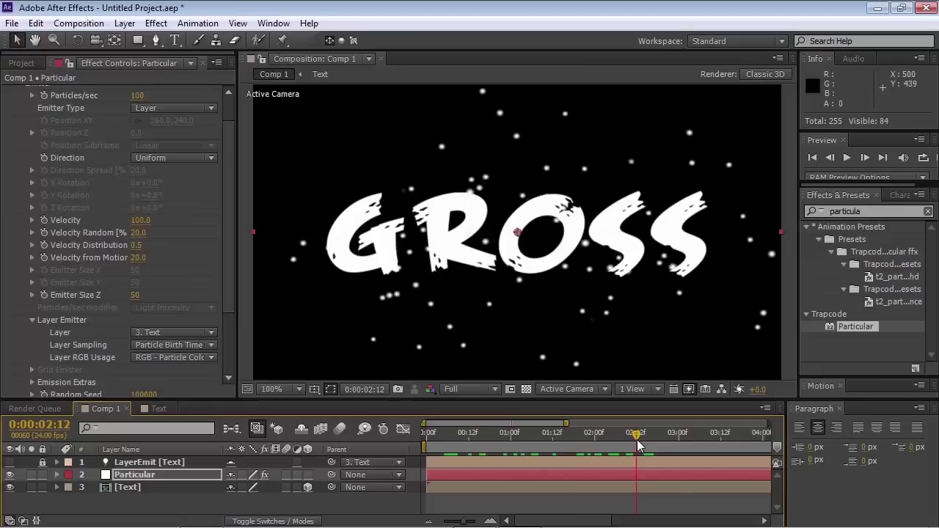
Try an emitter Velocity of 70, undo the change, and check the particles at 0:00:02:23
{"action": "left_click_drag", "start_coordinate": [142, 223], "coordinate": [147, 229]}
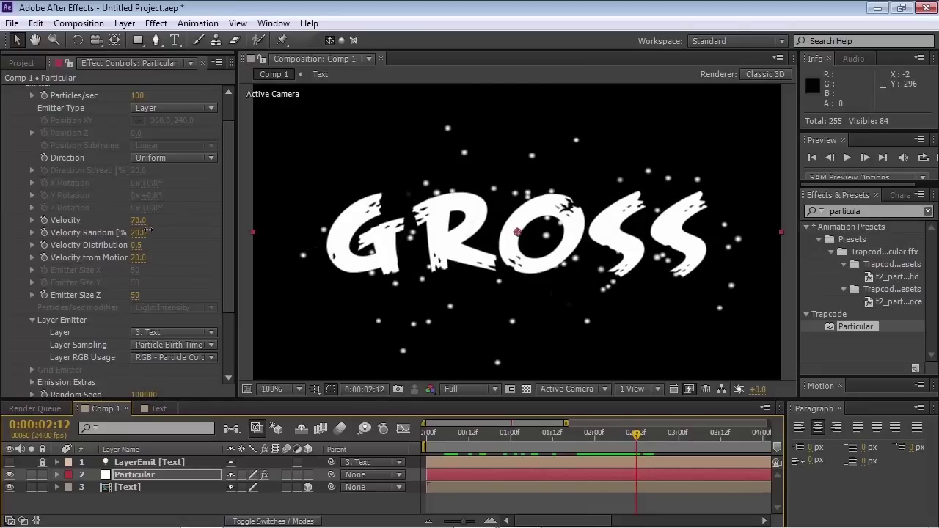
{"action": "key", "text": "ctrl+z"}
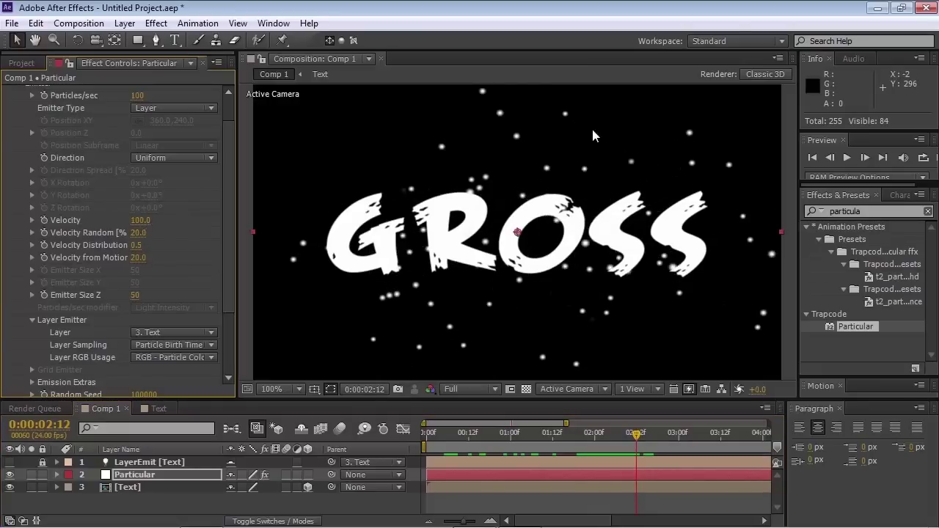
{"action": "left_click", "coordinate": [674, 441]}
Set the Gravity in Particular's Physics settings to 140 and check the falling particles at 0:00:03:09
{"action": "scroll", "coordinate": [41, 343], "scroll_direction": "down", "scroll_amount": 3}
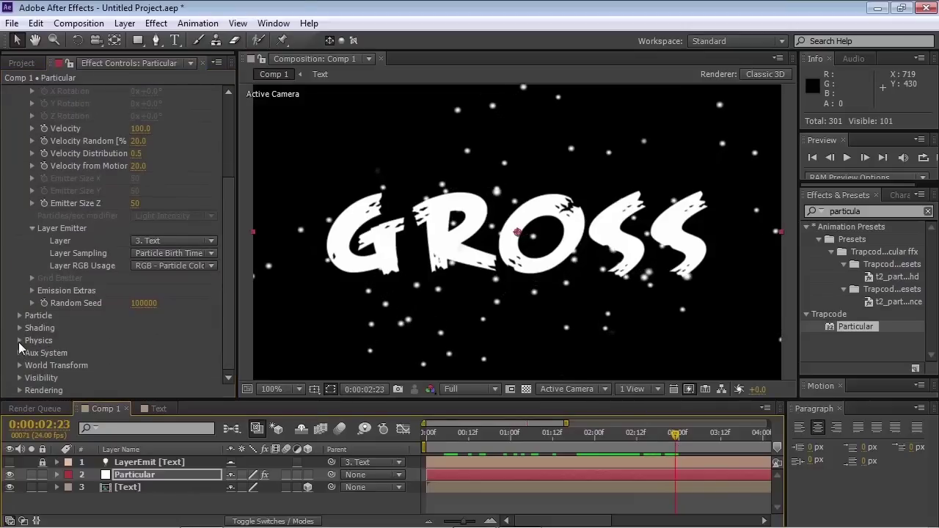
{"action": "left_click", "coordinate": [20, 342]}
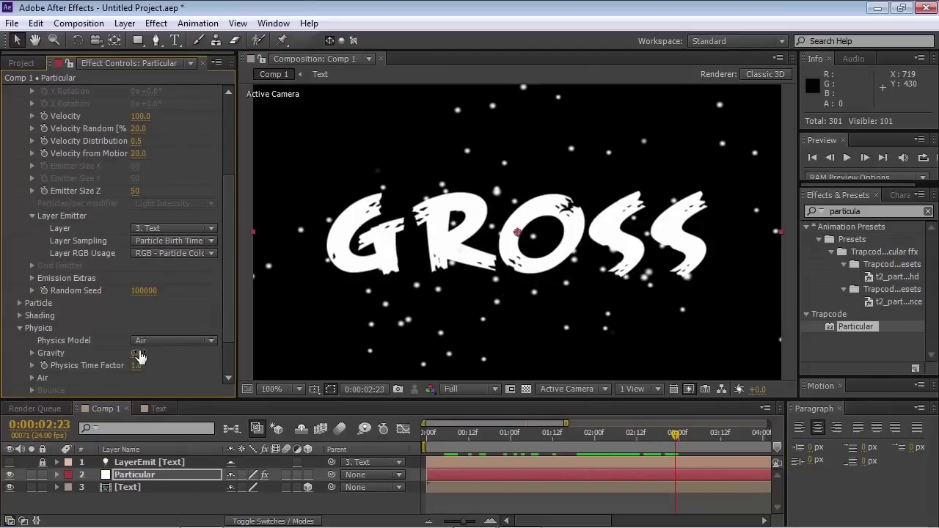
{"action": "left_click_drag", "start_coordinate": [140, 356], "coordinate": [242, 357]}
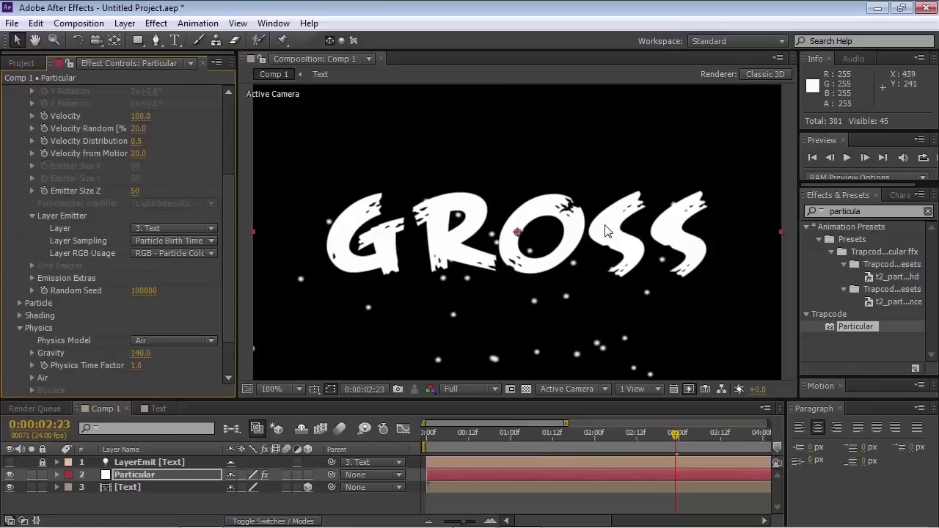
{"action": "left_click_drag", "start_coordinate": [756, 452], "coordinate": [710, 451]}
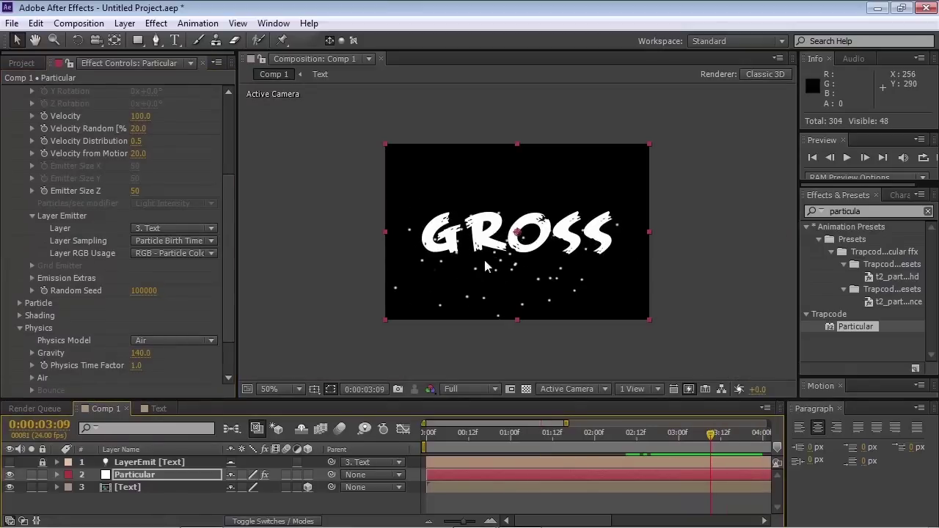
{"action": "scroll", "coordinate": [485, 272], "scroll_direction": "up", "scroll_amount": 1}
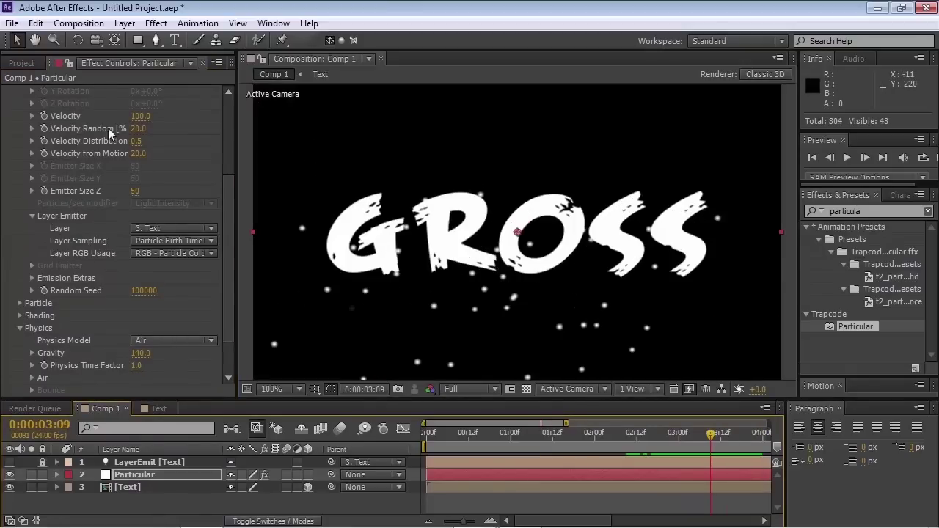
Try an emitter Velocity of 0 with a playback from 0:00:00:19, undo it, and replay the particles
{"action": "left_click", "coordinate": [136, 116]}
{"action": "type", "text": "0"}
{"action": "key", "text": "Return"}
{"action": "left_click_drag", "start_coordinate": [666, 433], "coordinate": [493, 434]}
{"action": "key", "text": "space"}
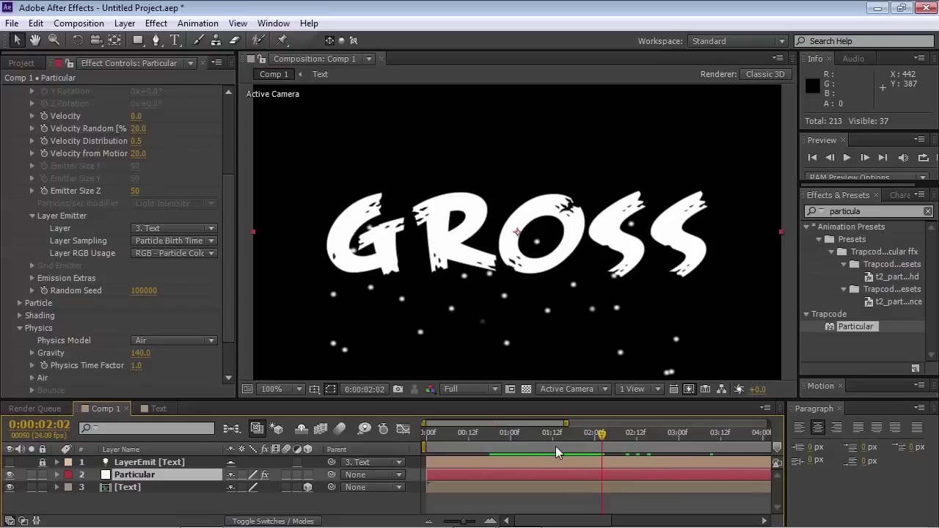
{"action": "key", "text": "ctrl+z"}
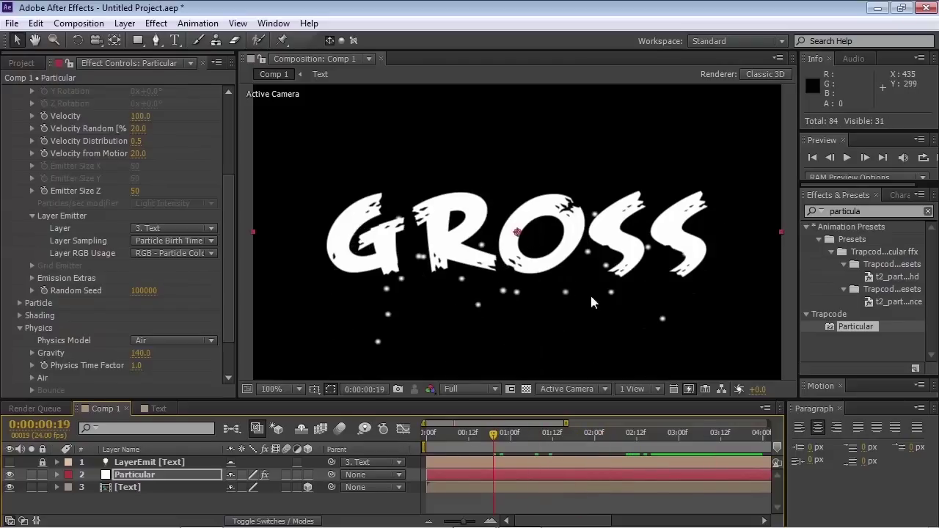
{"action": "key", "text": "space"}
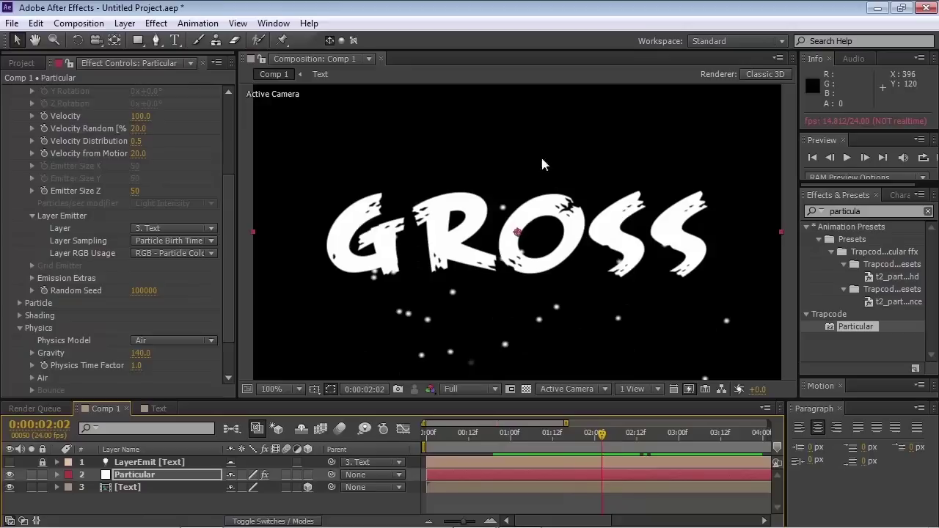
Change the particle type to Cloudlet and set the particle Size to 14
{"action": "scroll", "coordinate": [117, 299], "scroll_direction": "down", "scroll_amount": 1}
{"action": "left_click", "coordinate": [20, 270]}
{"action": "scroll", "coordinate": [22, 274], "scroll_direction": "down", "scroll_amount": 4}
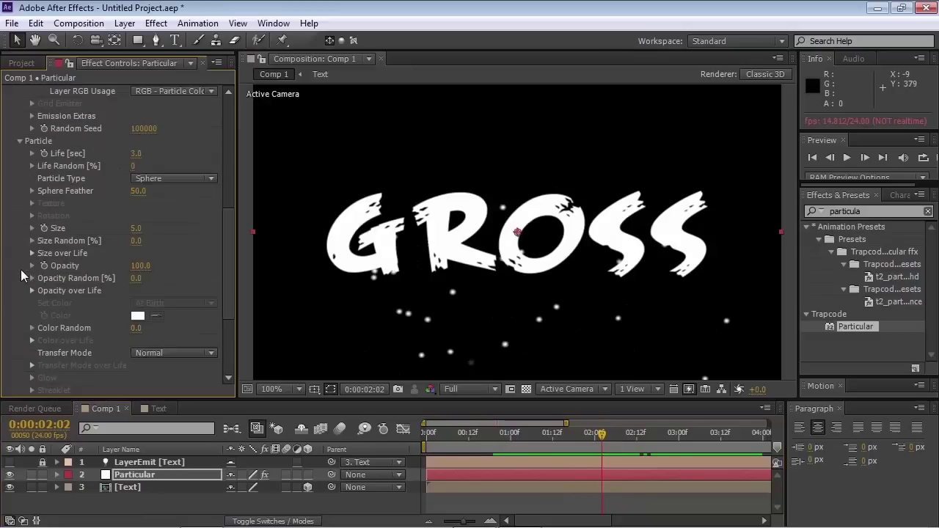
{"action": "left_click", "coordinate": [174, 181]}
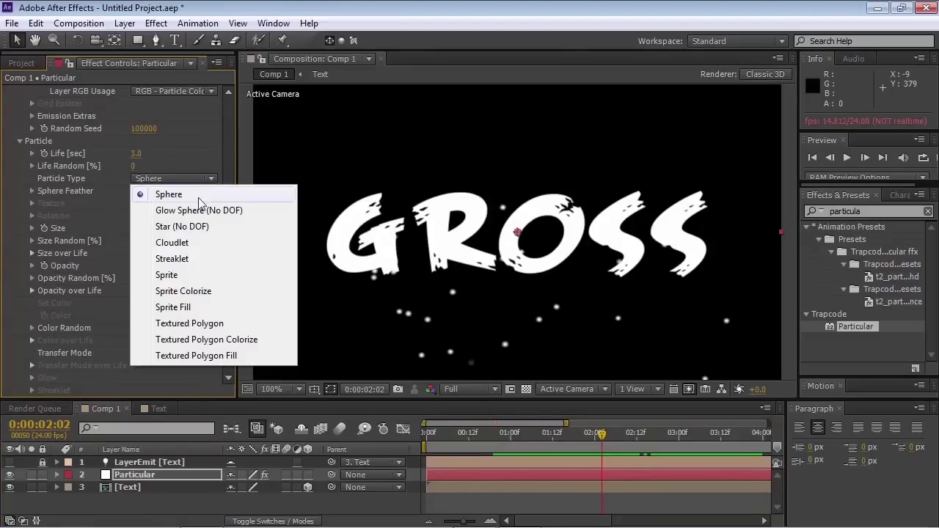
{"action": "left_click", "coordinate": [213, 244]}
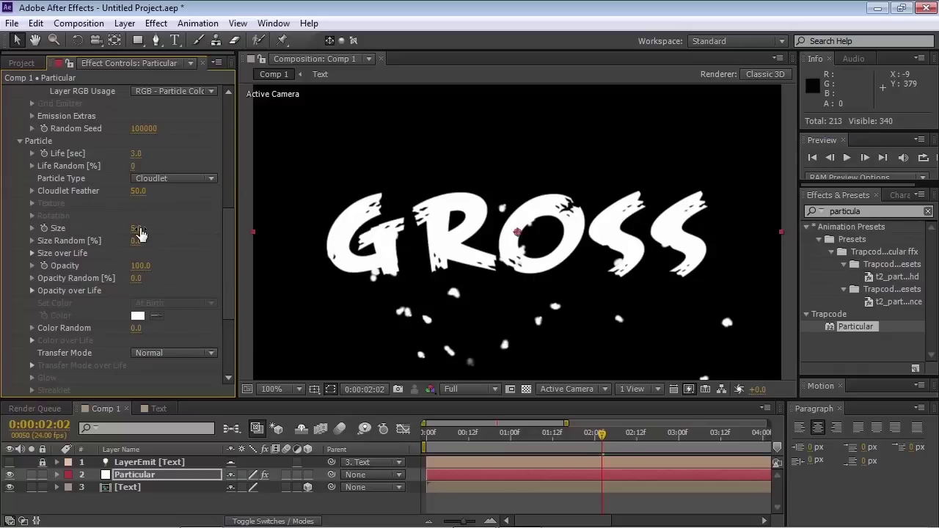
{"action": "left_click_drag", "start_coordinate": [140, 233], "coordinate": [149, 229]}
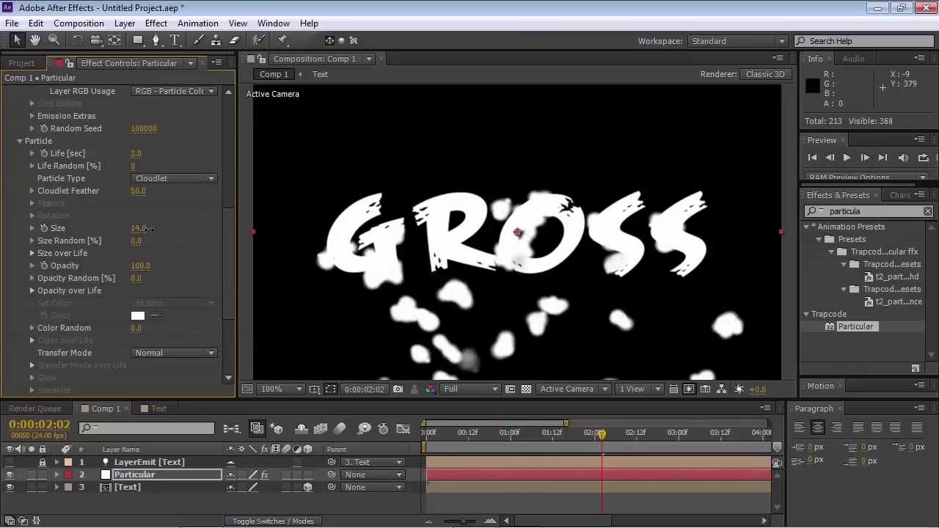
Lower the emitter's Particles/sec value and set the particles' Size Random to 36%
{"action": "scroll", "coordinate": [197, 242], "scroll_direction": "up", "scroll_amount": 8}
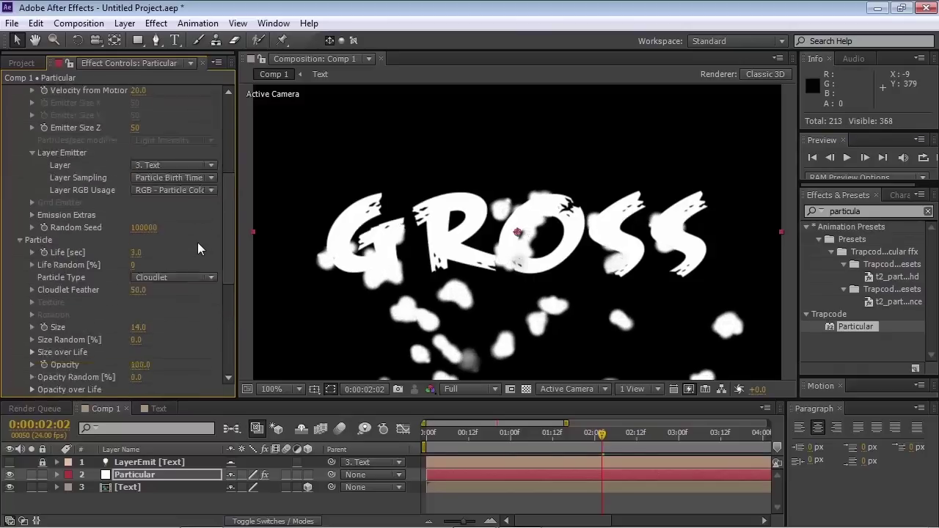
{"action": "left_click", "coordinate": [138, 129]}
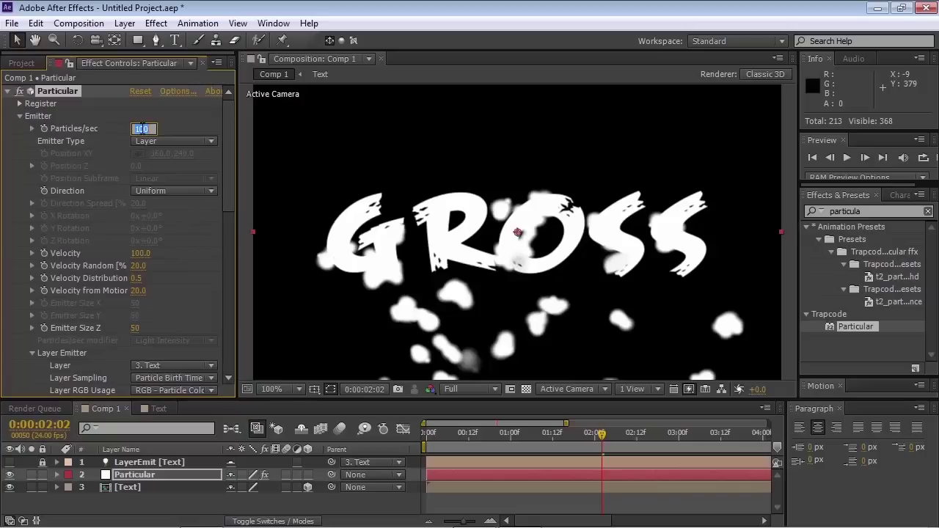
{"action": "key", "text": "Return"}
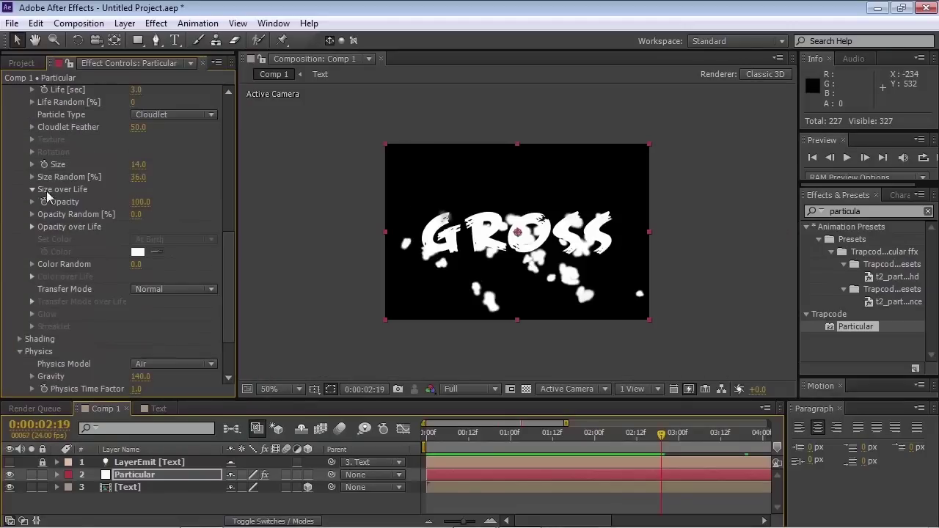
Apply the Size over Life preset that rises quickly and tapers to zero, smooth its curve, and check the particles at 0:00:03:02
{"action": "left_click", "coordinate": [32, 189]}
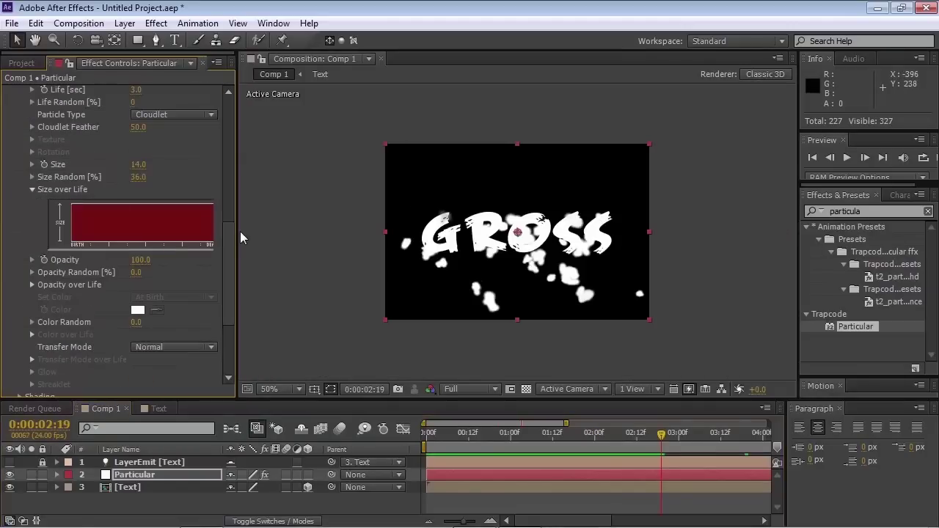
{"action": "left_click_drag", "start_coordinate": [236, 232], "coordinate": [300, 242]}
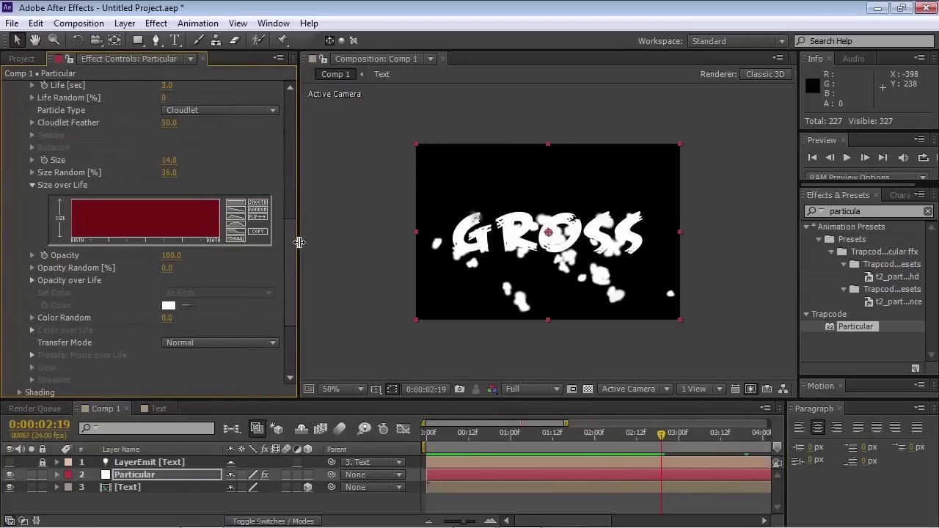
{"action": "left_click", "coordinate": [235, 222]}
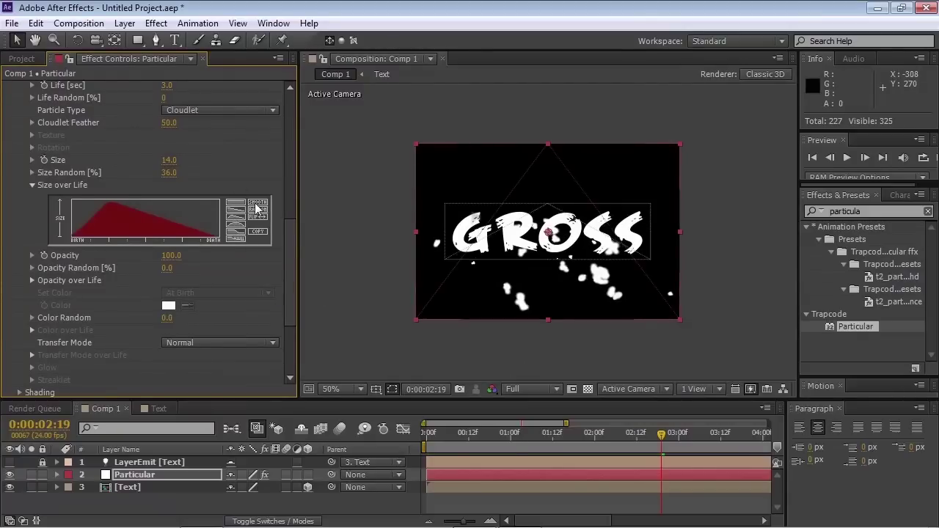
{"action": "left_click", "coordinate": [256, 204]}
{"action": "scroll", "coordinate": [256, 205], "scroll_direction": "up", "scroll_amount": 2}
{"action": "left_click_drag", "start_coordinate": [660, 435], "coordinate": [684, 436]}
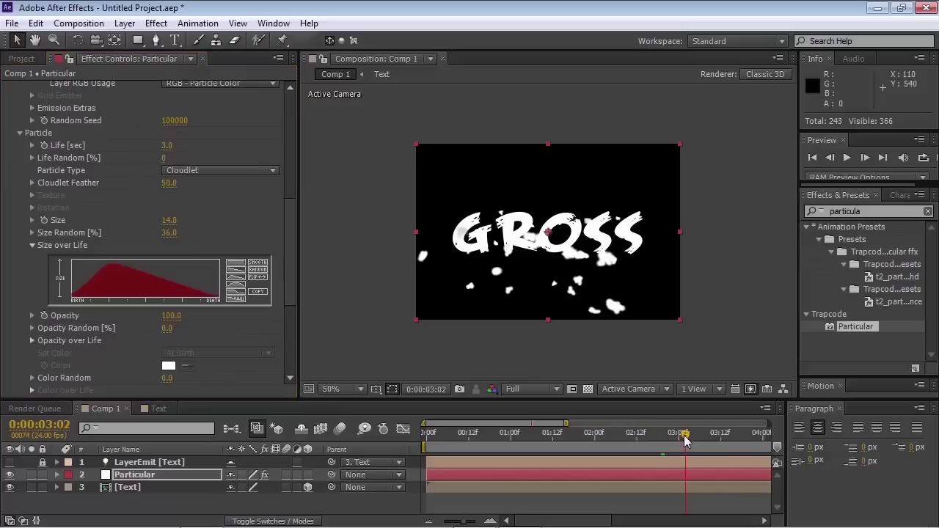
Set the particle Life to 1 second and preview the particles from 0:00:00:19 to about 0:00:02:01
{"action": "left_click", "coordinate": [169, 145]}
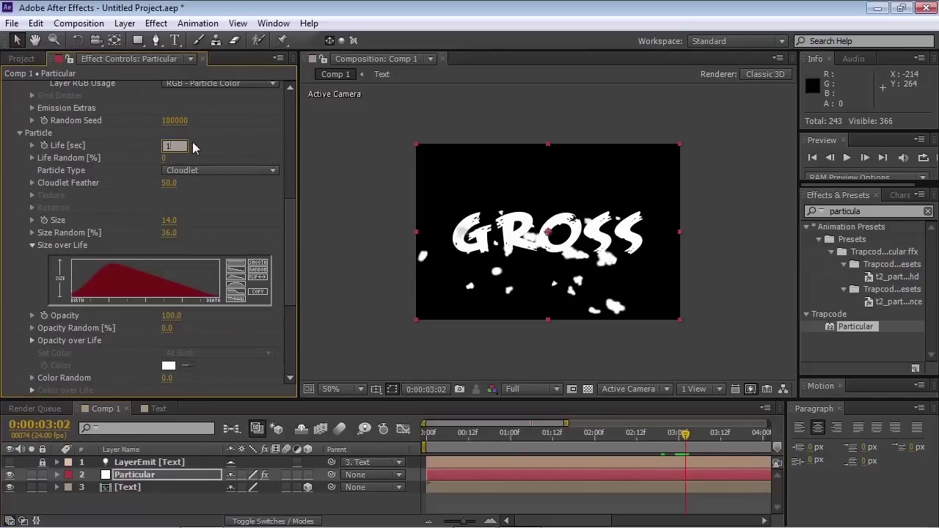
{"action": "type", "text": "1"}
{"action": "key", "text": "Return"}
{"action": "left_click_drag", "start_coordinate": [690, 448], "coordinate": [494, 438]}
{"action": "key", "text": "space"}
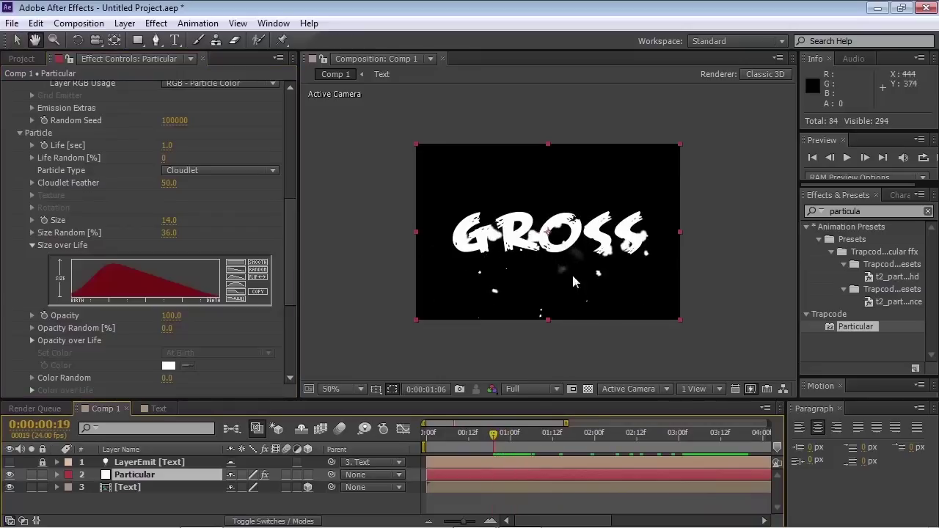
{"action": "scroll", "coordinate": [537, 264], "scroll_direction": "up", "scroll_amount": 2}
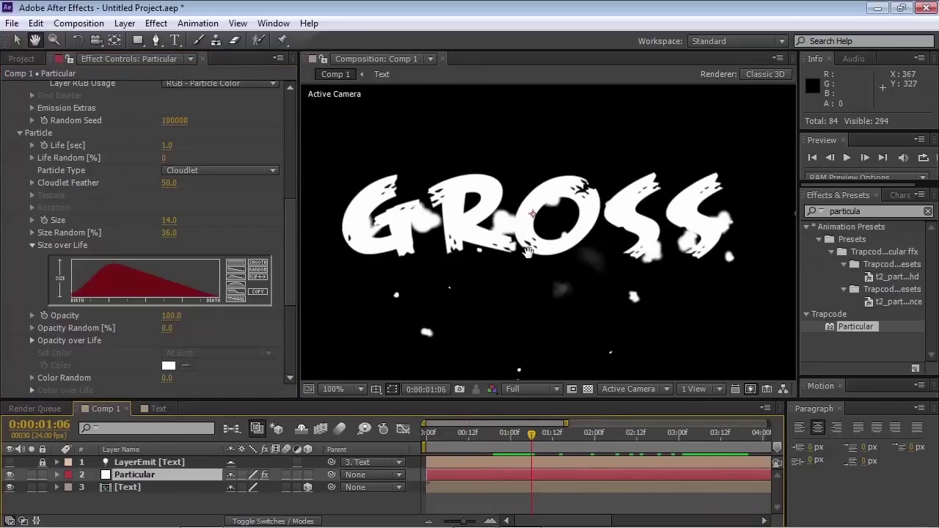
{"action": "scroll", "coordinate": [555, 324], "scroll_direction": "down", "scroll_amount": 2}
{"action": "left_click_drag", "start_coordinate": [526, 448], "coordinate": [554, 449]}
{"action": "left_click_drag", "start_coordinate": [571, 451], "coordinate": [598, 450]}
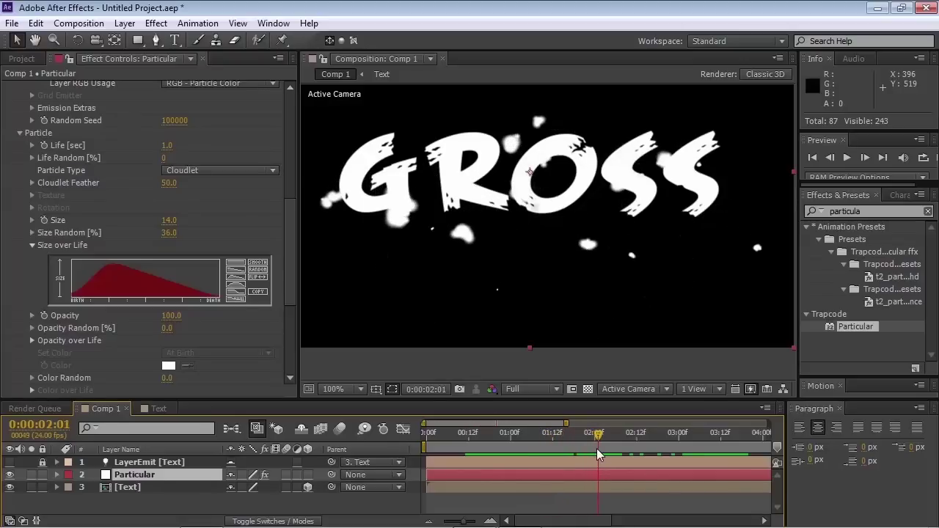
Try a particle Life of 0.5 seconds and scrub the preview to 0:00:02:08
{"action": "left_click", "coordinate": [167, 147]}
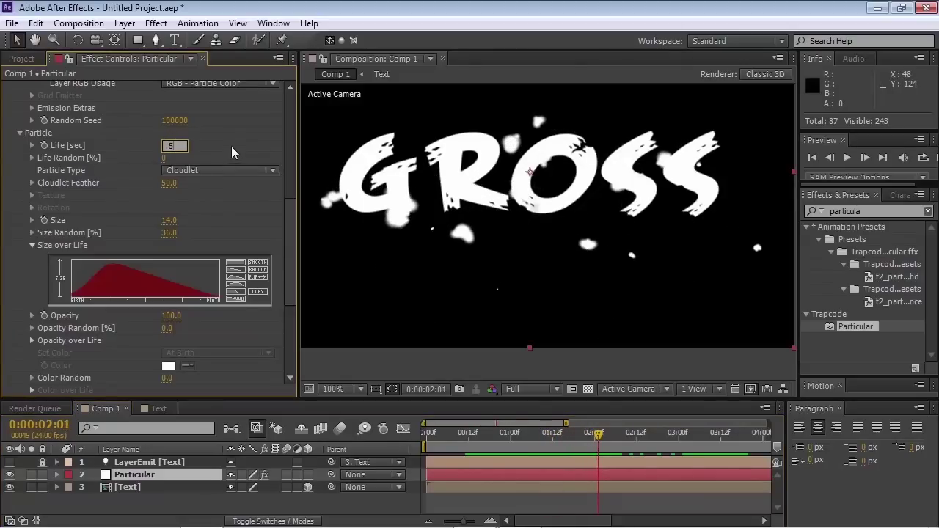
{"action": "key", "text": "Return"}
{"action": "left_click_drag", "start_coordinate": [557, 445], "coordinate": [623, 450]}
Set the particle Life to 0.8 seconds with a Life Random of 80%, and play the composition
{"action": "left_click", "coordinate": [168, 145]}
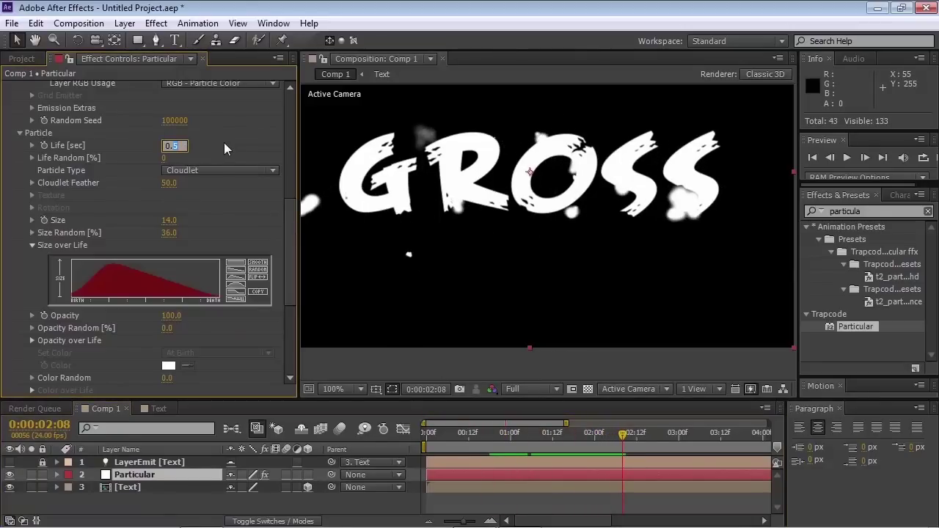
{"action": "type", "text": "8"}
{"action": "key", "text": "Return"}
{"action": "key", "text": "space"}
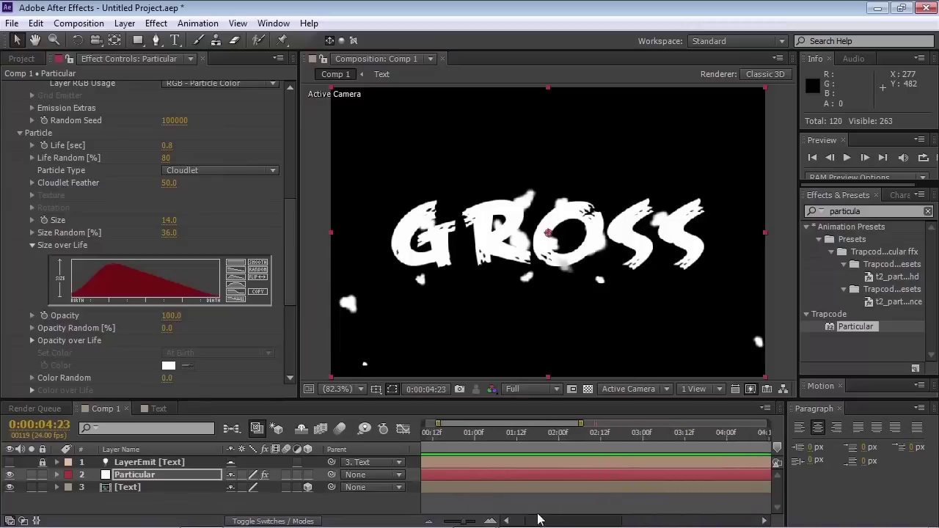
Open the Text precomposition and set the current time to its first frame
{"action": "key", "text": "Home"}
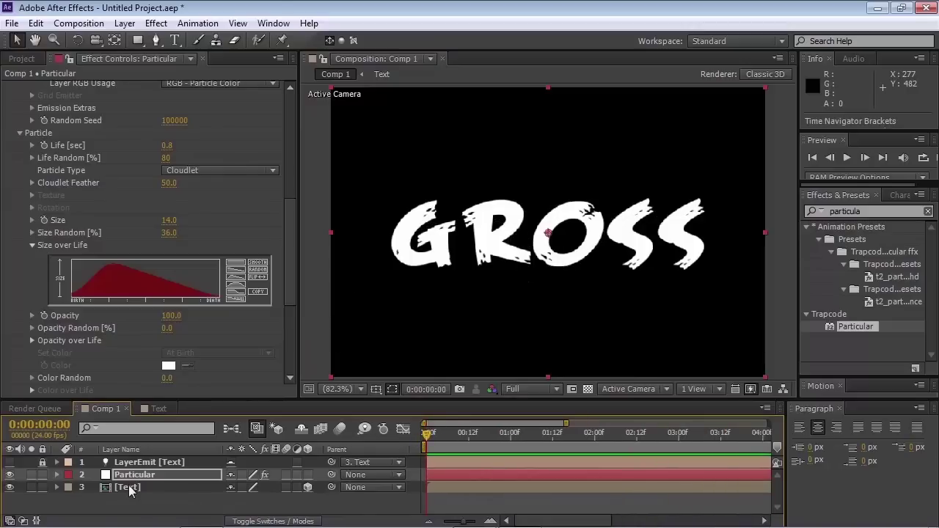
{"action": "double_click", "coordinate": [125, 487]}
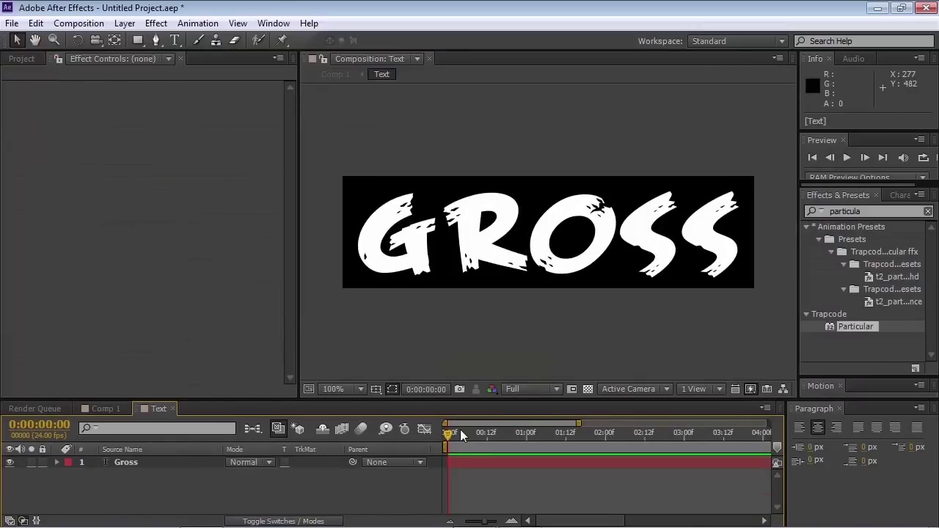
{"action": "left_click_drag", "start_coordinate": [460, 432], "coordinate": [445, 433]}
Add a white solid above the Gross text layer and apply Fractal Noise to it
{"action": "left_click", "coordinate": [123, 24]}
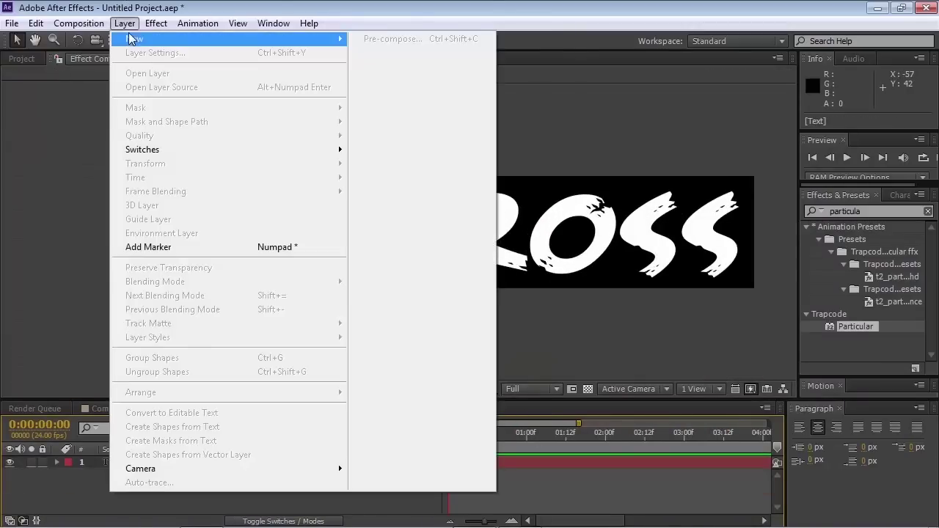
{"action": "mouse_move", "coordinate": [139, 35]}
{"action": "left_click", "coordinate": [475, 60]}
{"action": "left_click", "coordinate": [220, 463]}
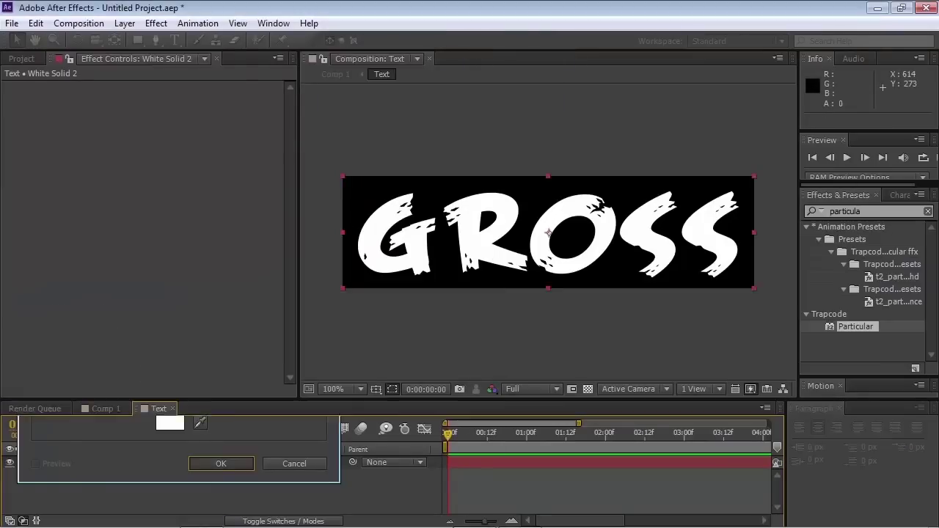
{"action": "type", "text": "frac"}
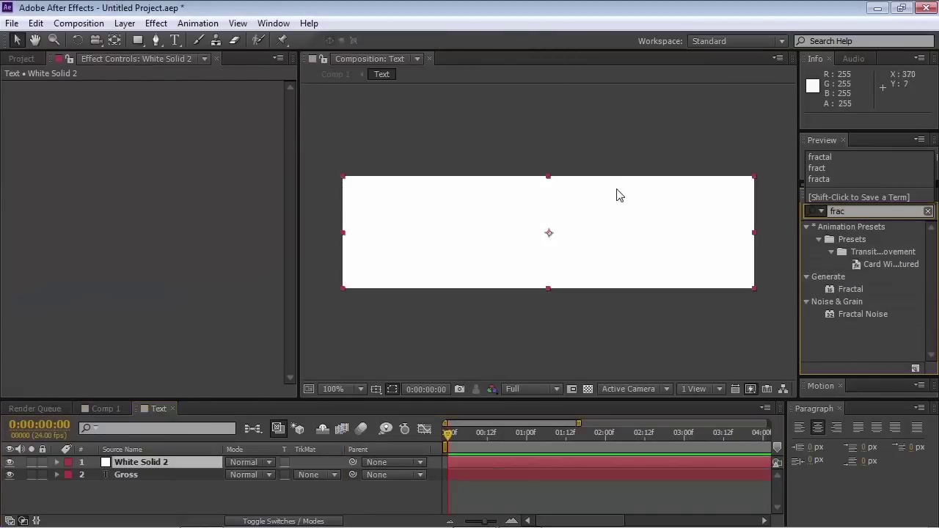
{"action": "left_click", "coordinate": [864, 315]}
{"action": "left_click_drag", "start_coordinate": [864, 315], "coordinate": [618, 249]}
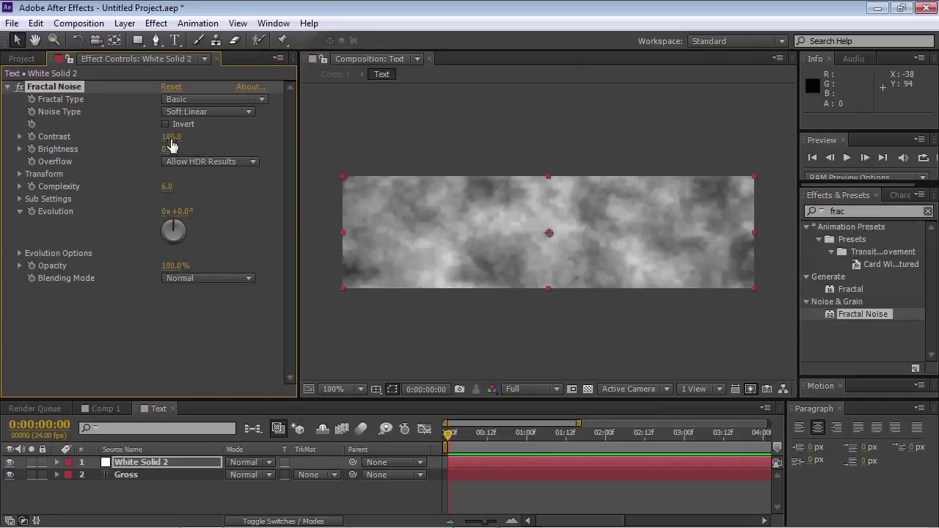
Set the Fractal Noise Contrast to 1140 and keyframe Brightness from -453 at the first frame to 386 at 0:00:00:07
{"action": "left_click_drag", "start_coordinate": [171, 145], "coordinate": [5, 154]}
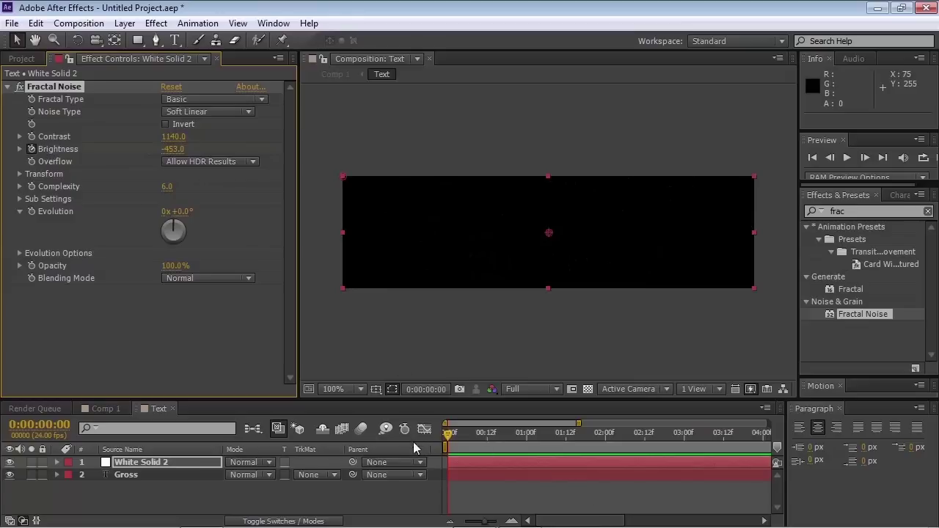
{"action": "left_click", "coordinate": [471, 434]}
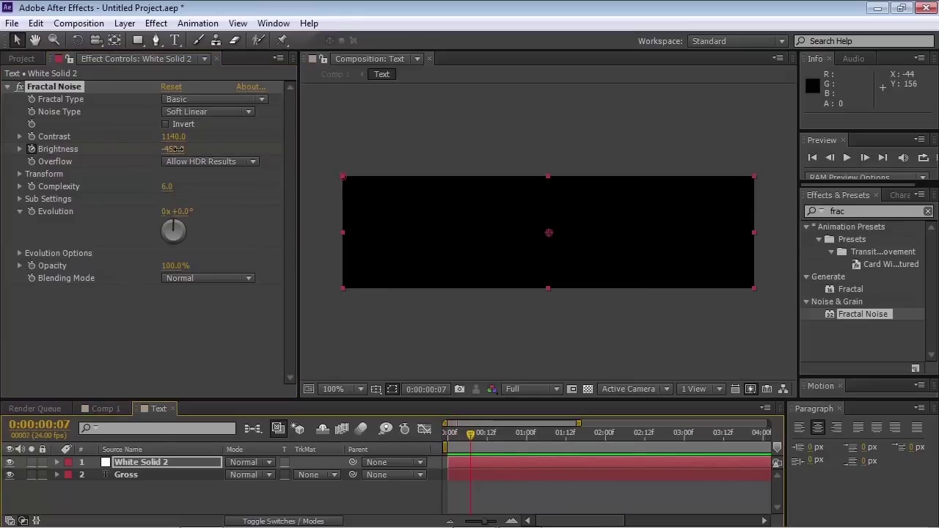
{"action": "left_click_drag", "start_coordinate": [174, 149], "coordinate": [271, 153]}
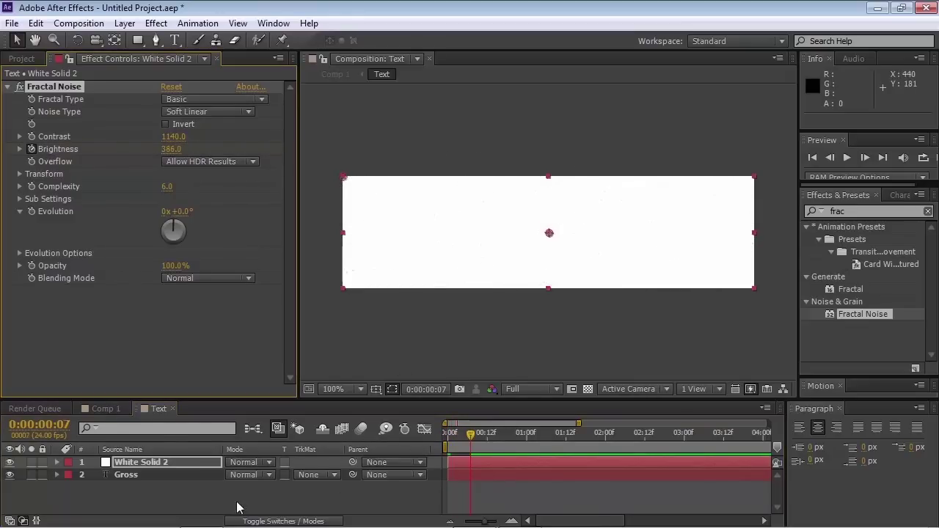
Try the noise solid as a luma matte for the Gross layer, then delete the Fractal Noise effect
{"action": "left_click", "coordinate": [308, 474]}
{"action": "left_click", "coordinate": [323, 495]}
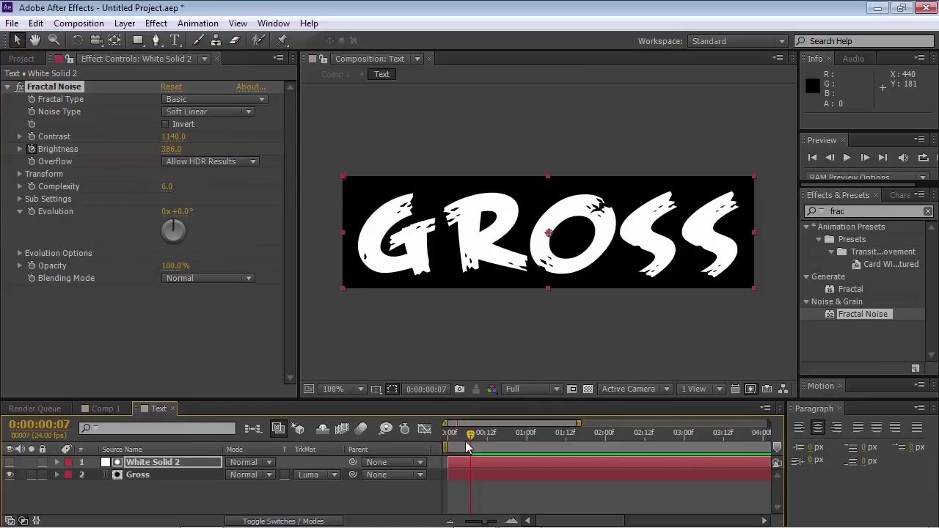
{"action": "left_click_drag", "start_coordinate": [467, 448], "coordinate": [458, 449]}
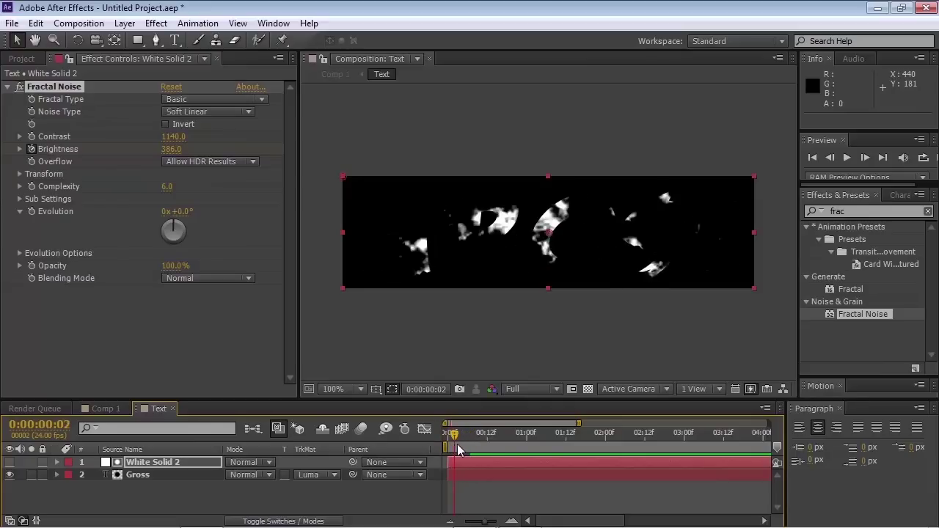
{"action": "left_click_drag", "start_coordinate": [172, 149], "coordinate": [249, 219]}
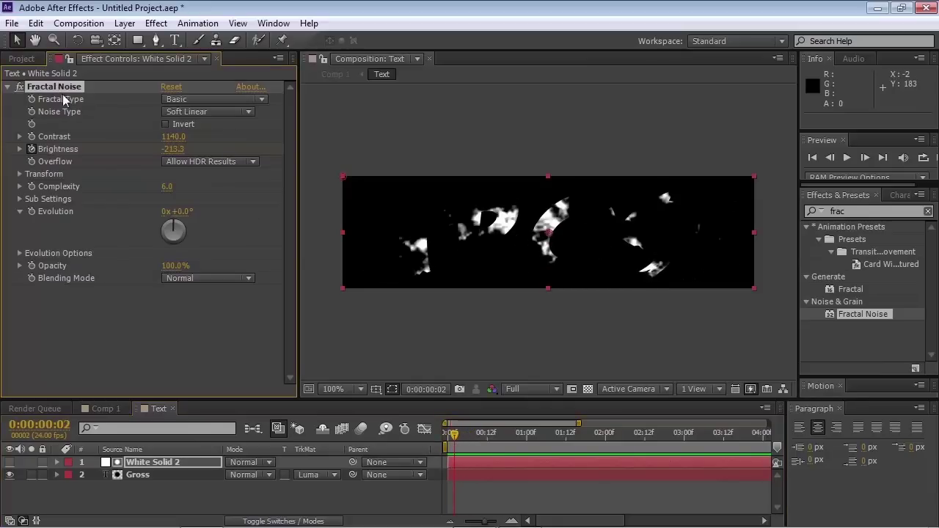
{"action": "key", "text": "Delete"}
Apply Simple Choker to the Gross text layer and delete the white solid used as its matte
{"action": "mouse_move", "coordinate": [454, 440]}
{"action": "left_mouse_down"}
{"action": "mouse_move", "coordinate": [461, 449]}
{"action": "mouse_move", "coordinate": [449, 445]}
{"action": "left_mouse_up"}
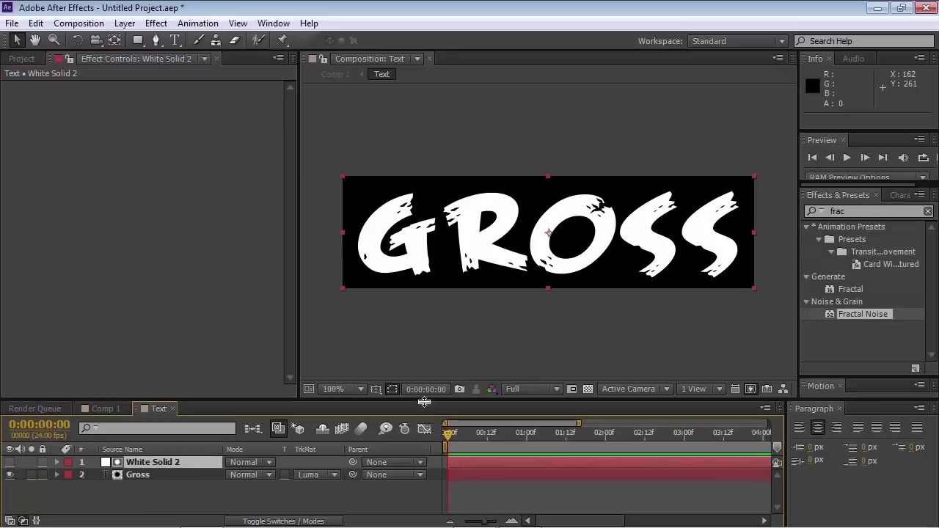
{"action": "left_click", "coordinate": [873, 212]}
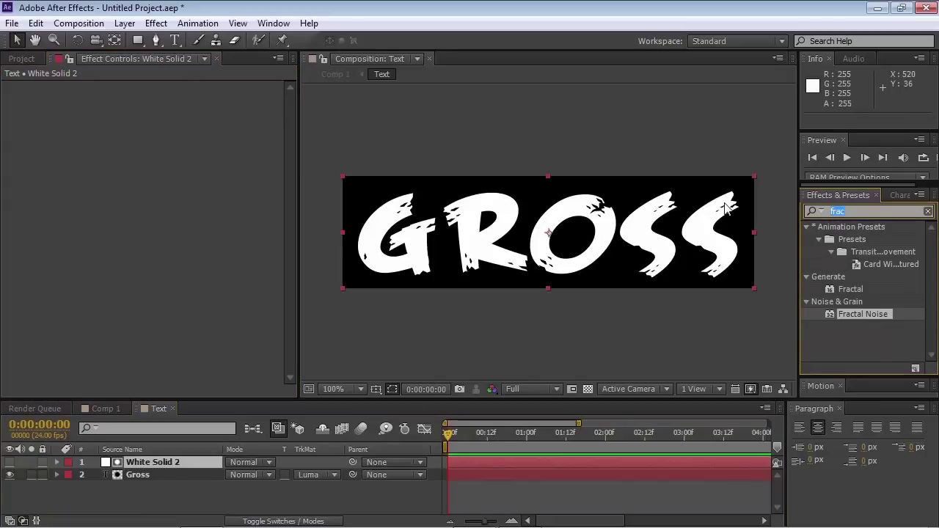
{"action": "type", "text": "simp"}
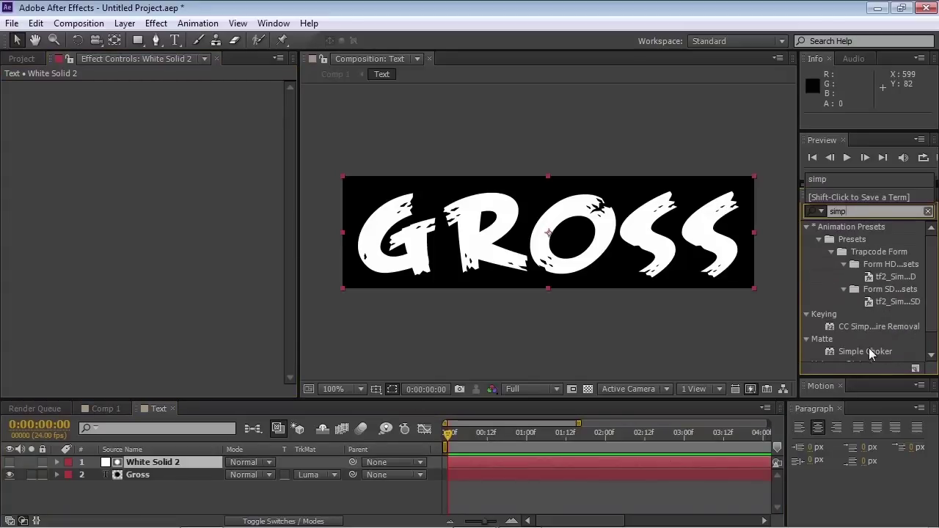
{"action": "left_click_drag", "start_coordinate": [869, 351], "coordinate": [164, 475]}
{"action": "left_click", "coordinate": [154, 465]}
{"action": "key", "text": "Delete"}
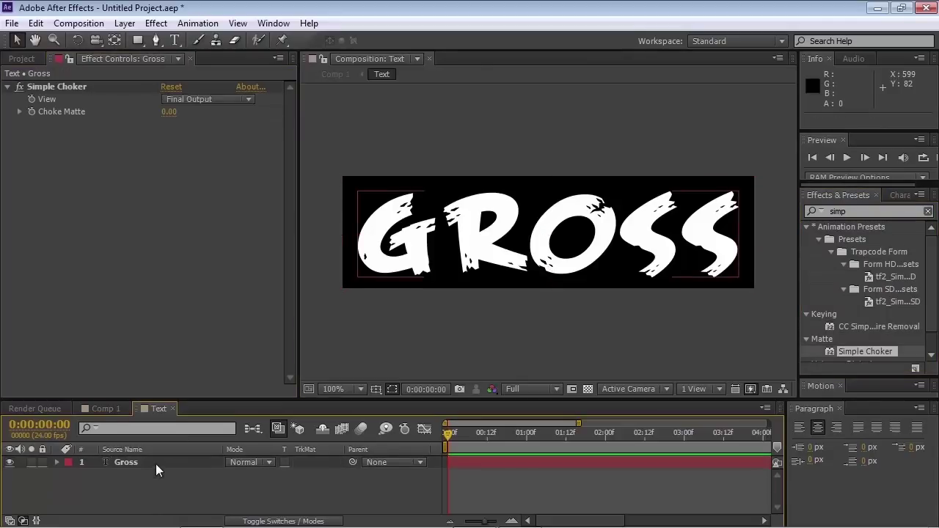
Animate Simple Choker's Choke Matte from 56.10 at the first frame to 0 a few frames in, and preview the text reveal
{"action": "left_click_drag", "start_coordinate": [176, 114], "coordinate": [583, 103]}
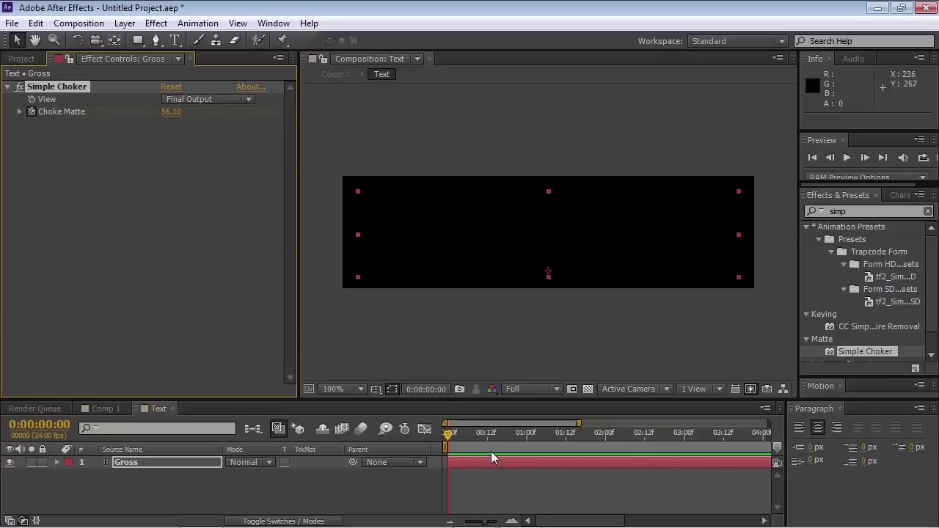
{"action": "left_click", "coordinate": [169, 113]}
{"action": "type", "text": "0"}
{"action": "left_click", "coordinate": [199, 186]}
{"action": "left_click_drag", "start_coordinate": [474, 437], "coordinate": [409, 450]}
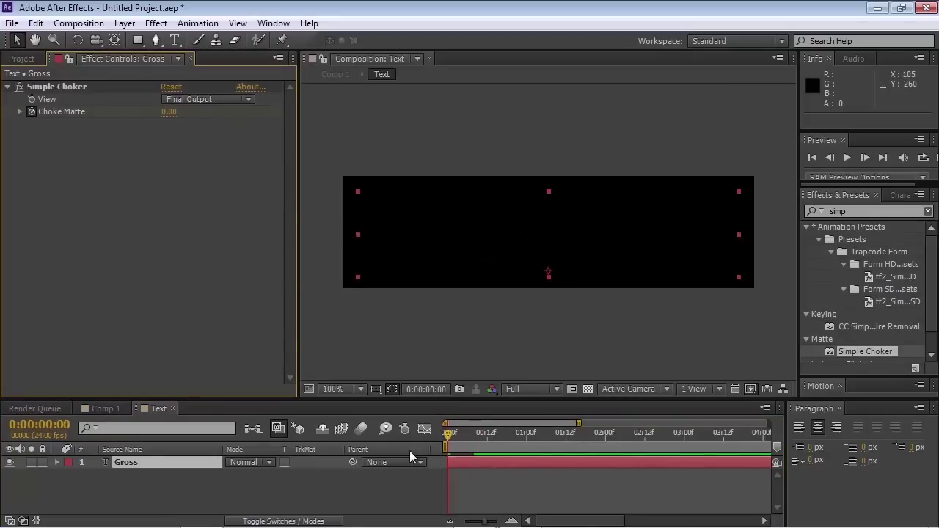
{"action": "key", "text": "space"}
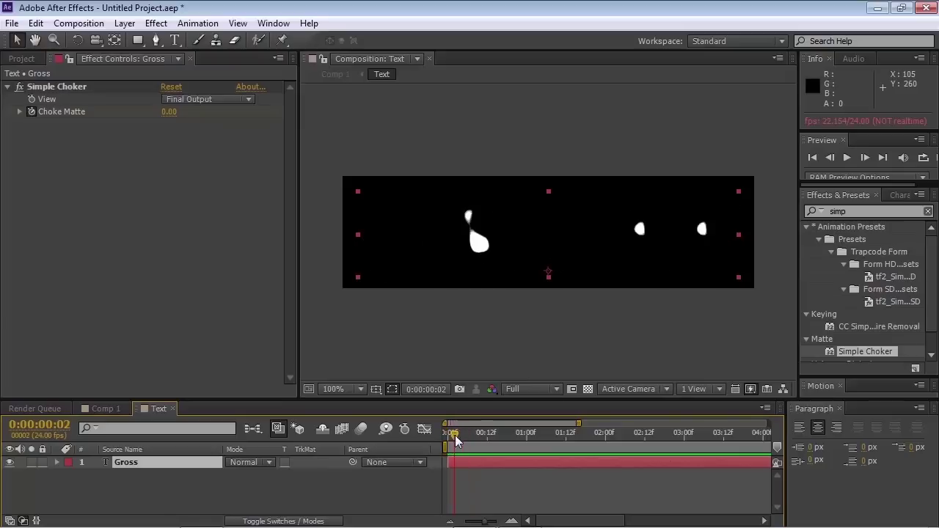
{"action": "left_click_drag", "start_coordinate": [455, 435], "coordinate": [468, 448]}
Return to Comp 1, select the Particular layer and scrub to 0:00:00:15 to check the particles
{"action": "left_click", "coordinate": [103, 408]}
{"action": "left_click", "coordinate": [139, 475]}
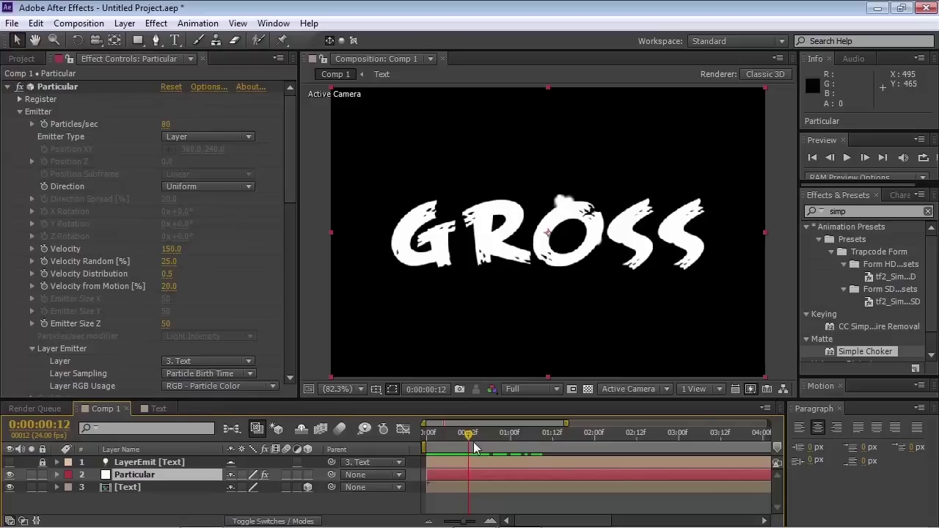
{"action": "mouse_move", "coordinate": [470, 448]}
{"action": "left_mouse_down"}
{"action": "mouse_move", "coordinate": [450, 444]}
{"action": "mouse_move", "coordinate": [479, 444]}
{"action": "left_mouse_up"}
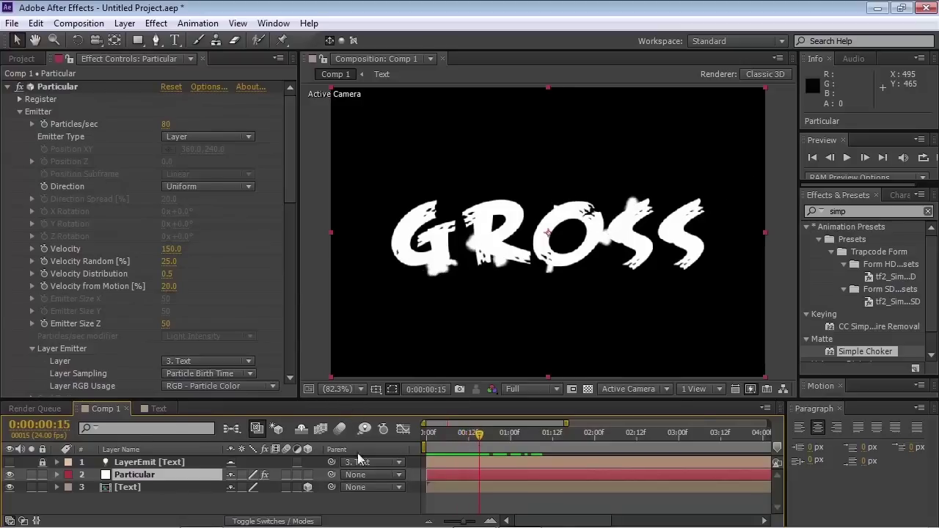
Start Position and Z Rotation keyframes on the Text layer at 0:00:00:15
{"action": "left_click", "coordinate": [129, 488]}
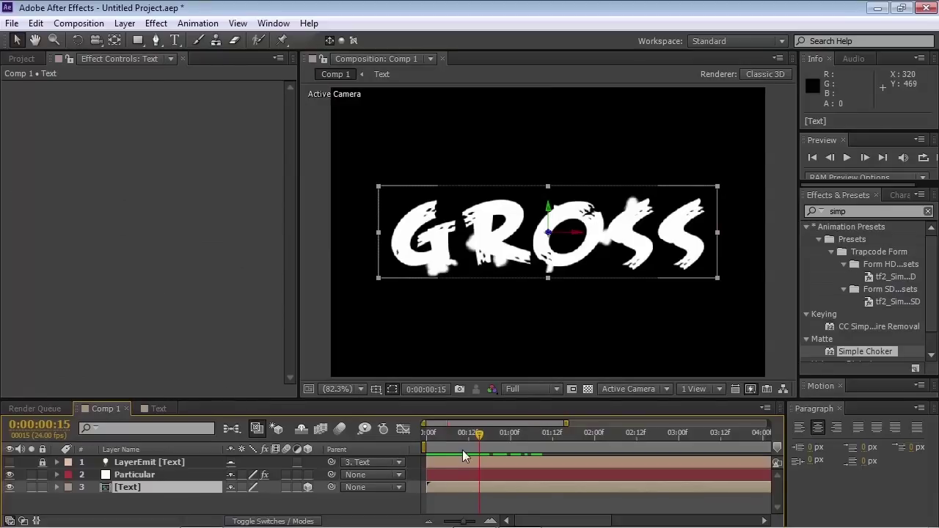
{"action": "left_click", "coordinate": [54, 487]}
{"action": "left_click", "coordinate": [56, 487]}
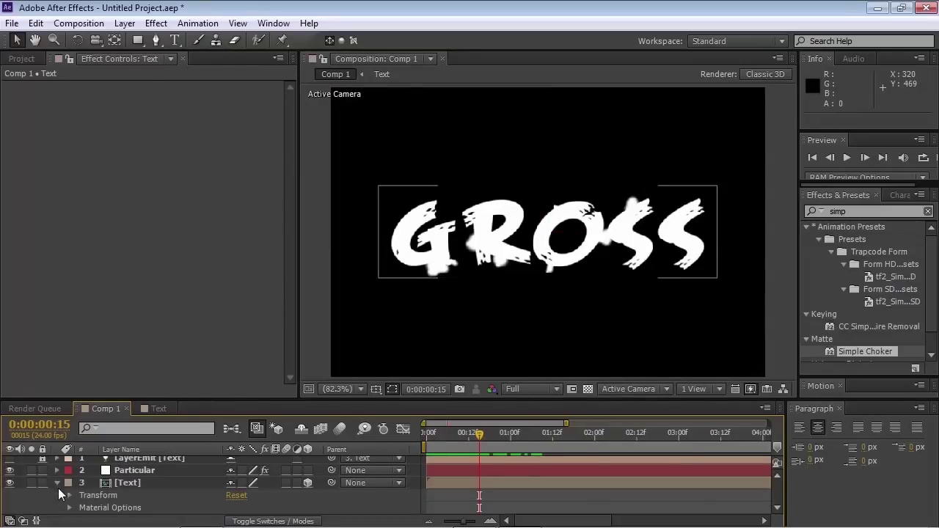
{"action": "left_click", "coordinate": [70, 496]}
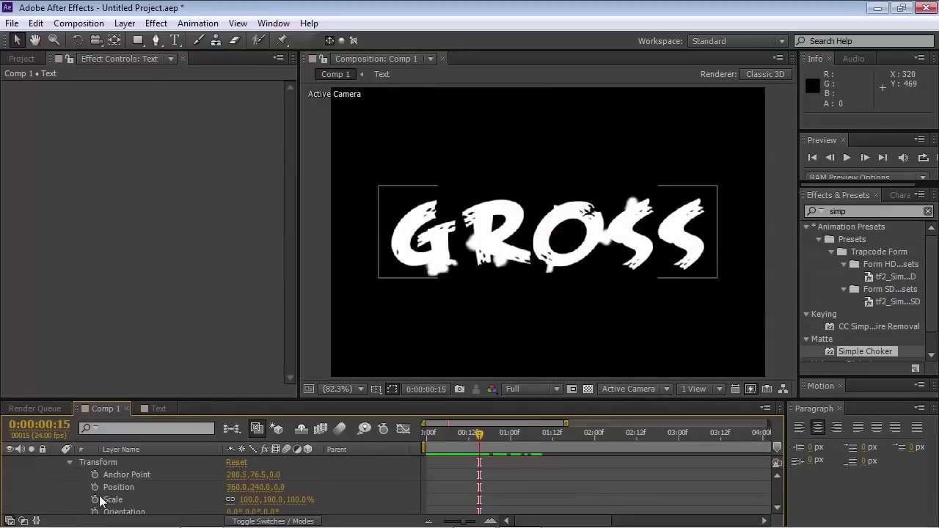
{"action": "left_click", "coordinate": [93, 490]}
{"action": "scroll", "coordinate": [75, 499], "scroll_direction": "down", "scroll_amount": 1}
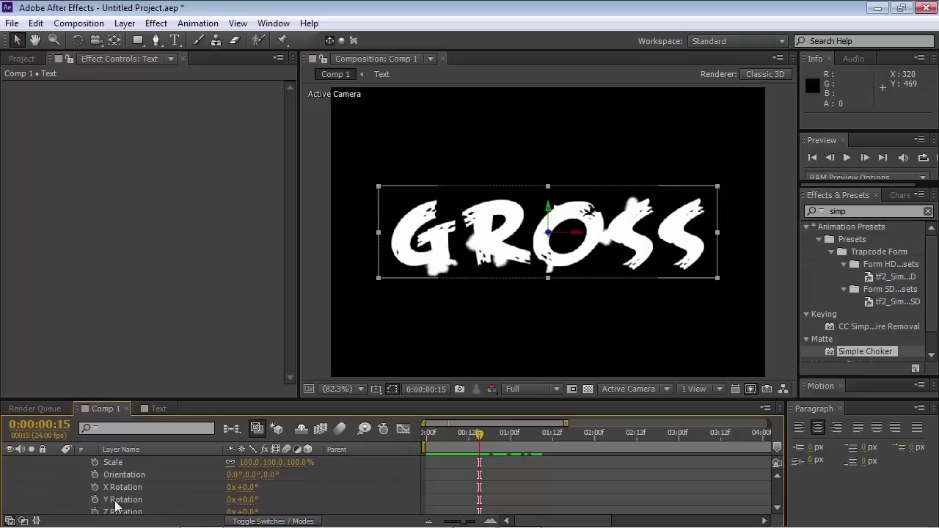
{"action": "scroll", "coordinate": [132, 491], "scroll_direction": "down", "scroll_amount": 1}
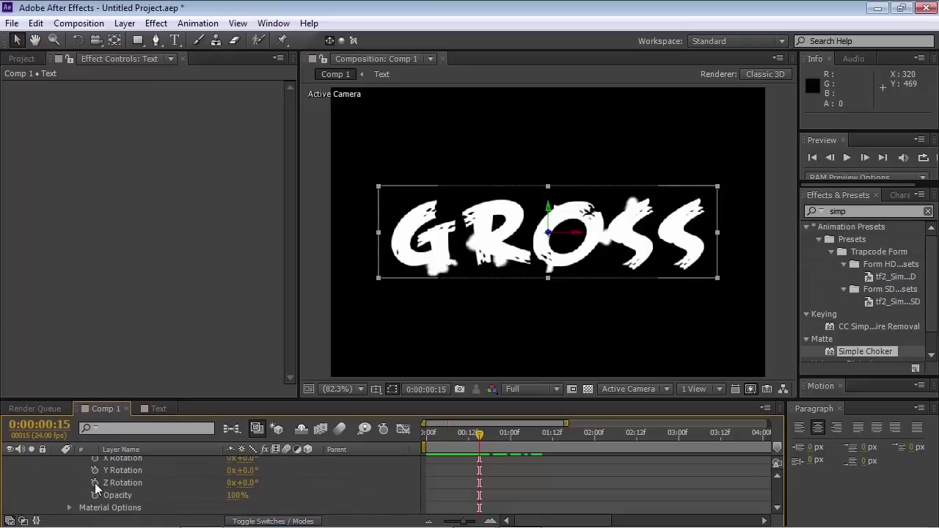
{"action": "scroll", "coordinate": [513, 454], "scroll_direction": "up", "scroll_amount": 2}
At 0:00:00:22, move the GROSS text up and slightly left in the frame and set its Z Rotation to about -13°
{"action": "left_click", "coordinate": [488, 443]}
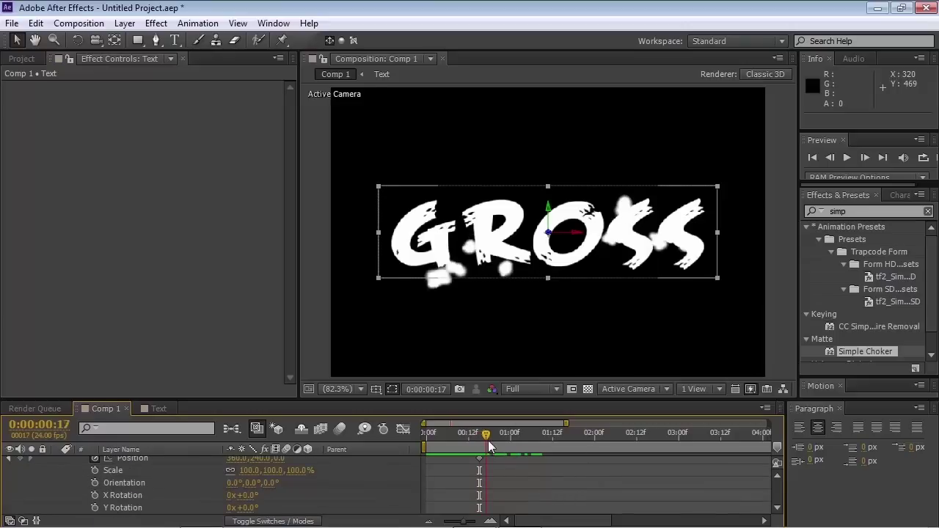
{"action": "left_click_drag", "start_coordinate": [490, 447], "coordinate": [503, 440]}
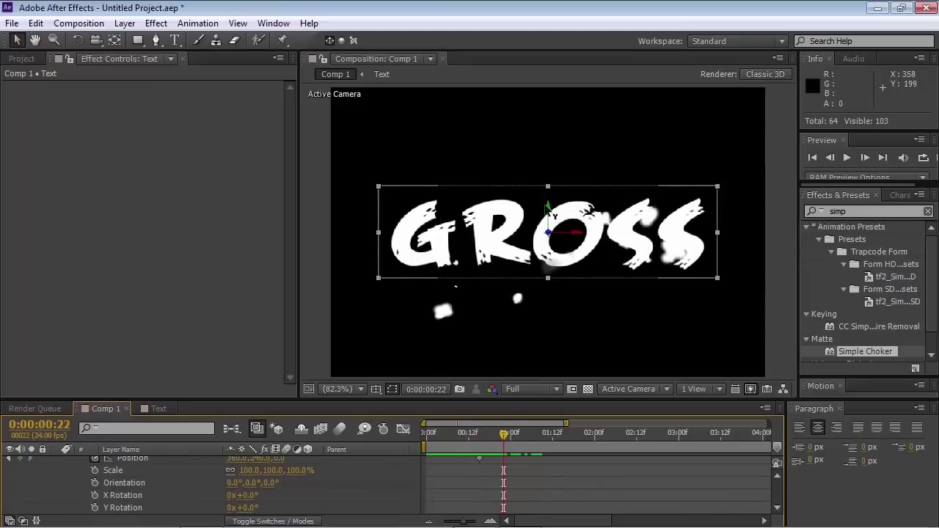
{"action": "left_click_drag", "start_coordinate": [551, 212], "coordinate": [523, 151]}
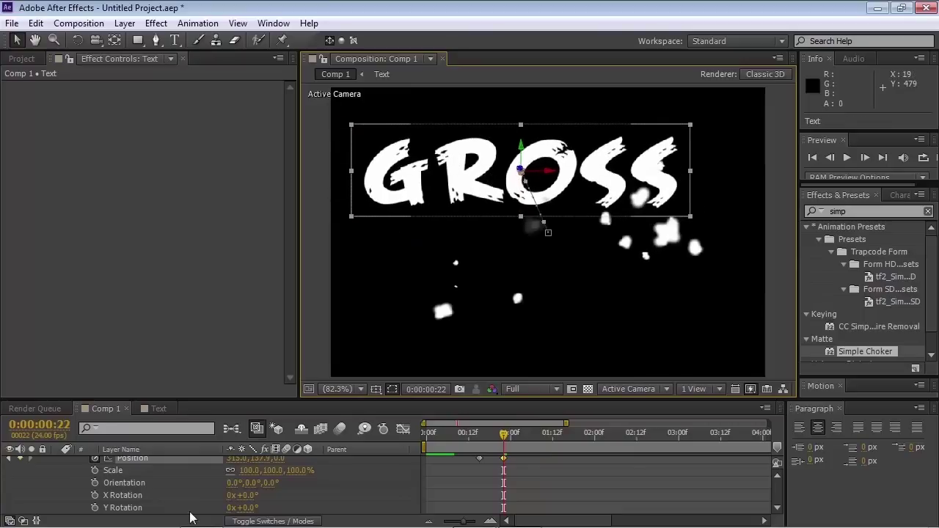
{"action": "scroll", "coordinate": [190, 506], "scroll_direction": "down", "scroll_amount": 2}
{"action": "left_click", "coordinate": [242, 482]}
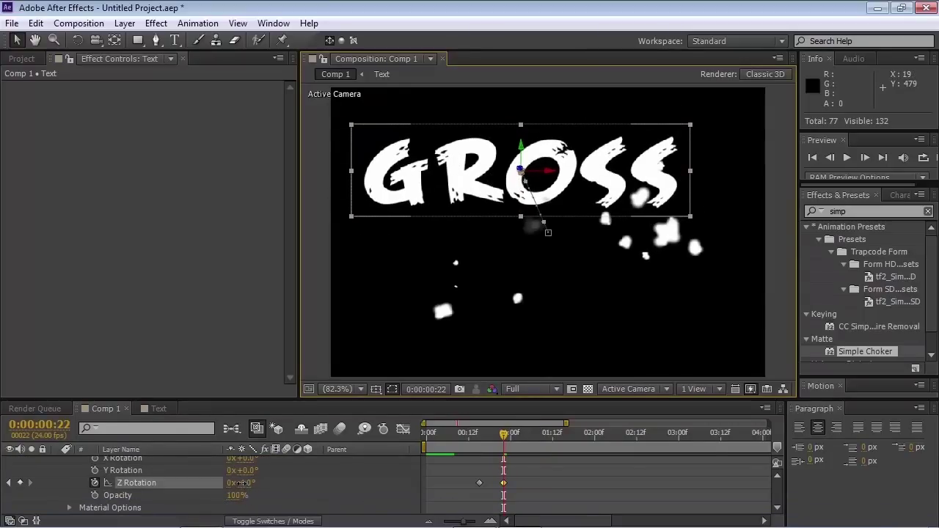
{"action": "left_click_drag", "start_coordinate": [242, 483], "coordinate": [232, 482]}
Keyframe the text near the frame's lower right with a new rotation at 0:00:01:09, and at position 373.4, 263.1 at 0:00:01:17
{"action": "left_click_drag", "start_coordinate": [536, 435], "coordinate": [543, 435]}
{"action": "left_click_drag", "start_coordinate": [580, 149], "coordinate": [645, 283]}
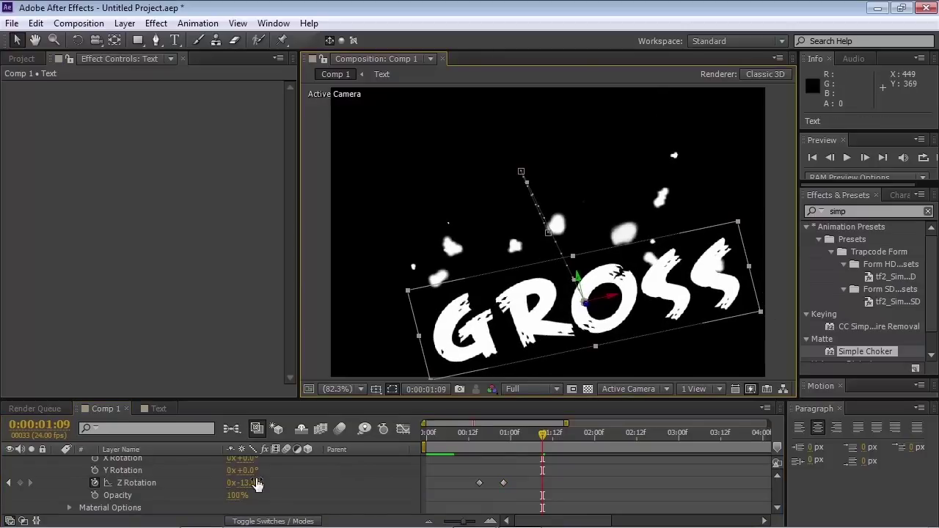
{"action": "left_click_drag", "start_coordinate": [251, 486], "coordinate": [286, 486]}
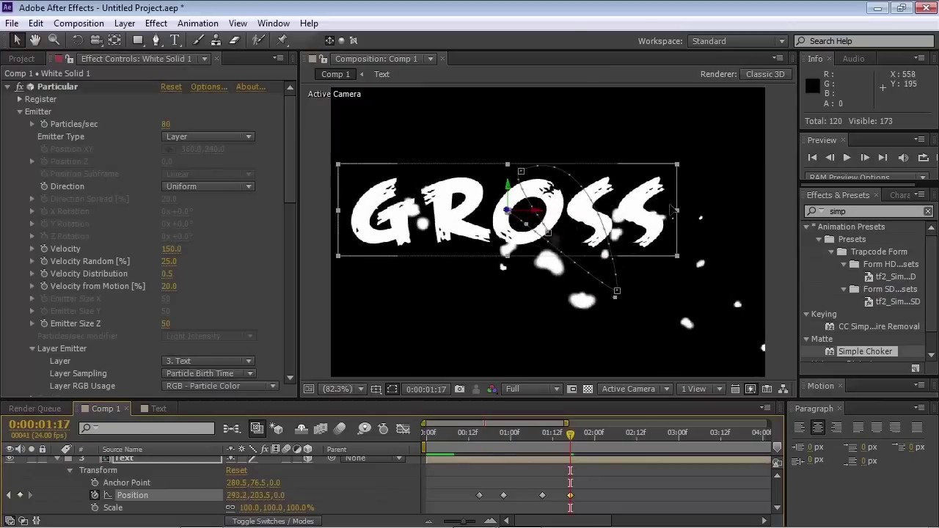
{"action": "left_click_drag", "start_coordinate": [673, 210], "coordinate": [721, 247]}
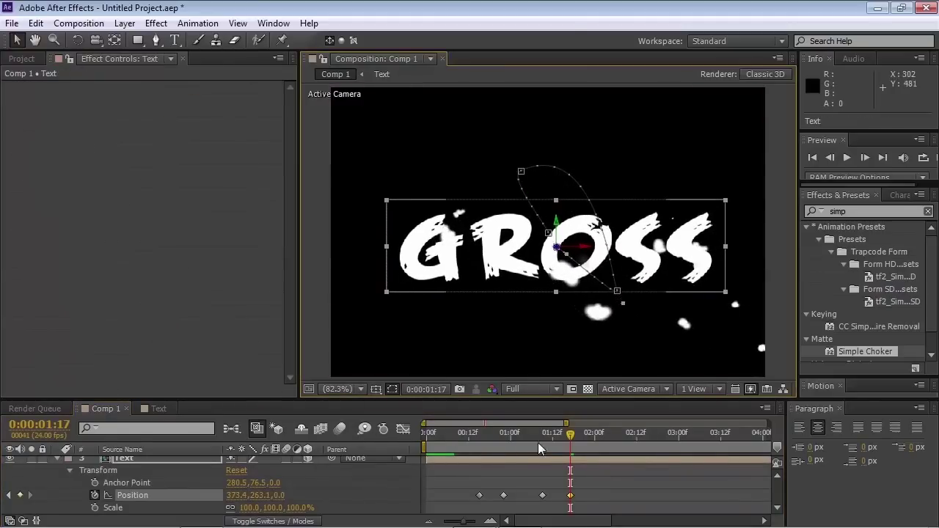
Select all Position and Z Rotation keyframes of the Text layer and compress their spacing toward the first keyframe
{"action": "left_click_drag", "start_coordinate": [594, 483], "coordinate": [465, 504]}
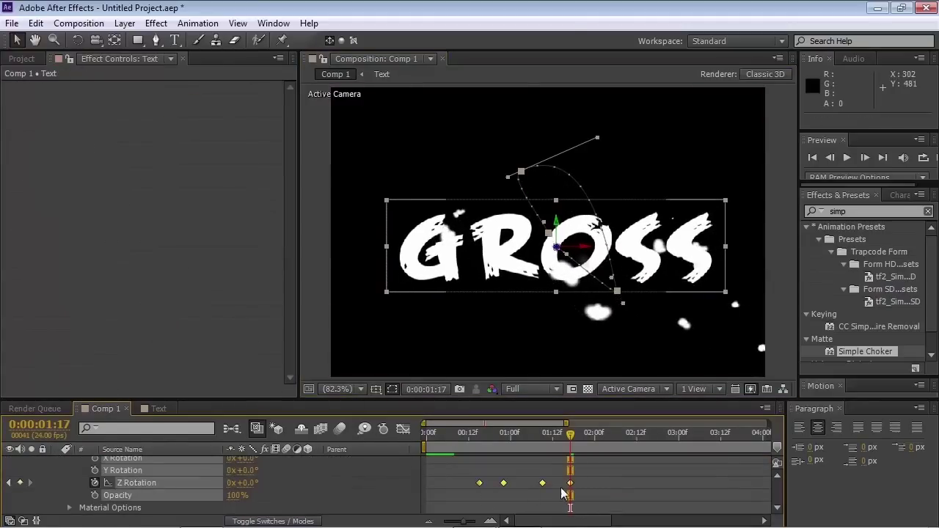
{"action": "left_click_drag", "start_coordinate": [572, 490], "coordinate": [531, 489]}
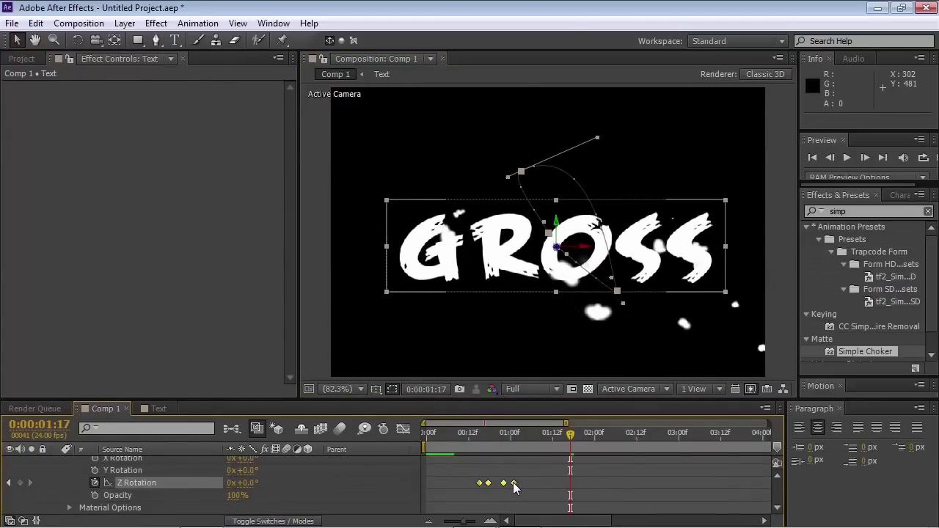
Preview the text's shaking motion and rename the White Solid 1 layer to Particular
{"action": "key", "text": "space"}
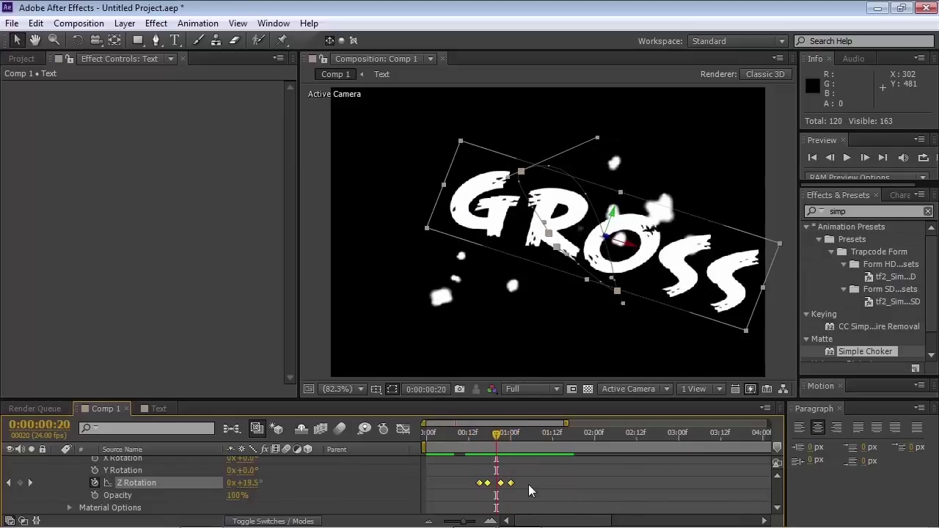
{"action": "scroll", "coordinate": [133, 460], "scroll_direction": "up", "scroll_amount": 3}
{"action": "left_click", "coordinate": [134, 473]}
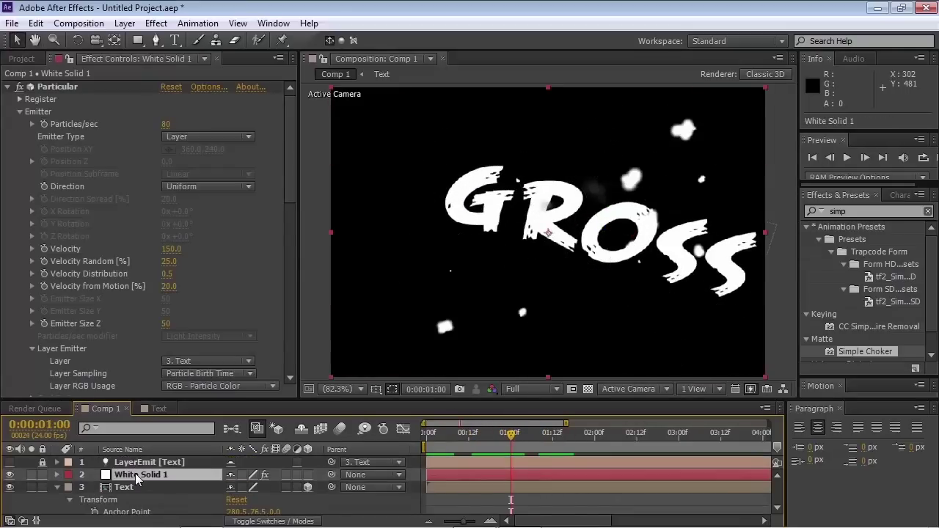
{"action": "key", "text": "Return"}
{"action": "type", "text": "Particular"}
{"action": "key", "text": "Return"}
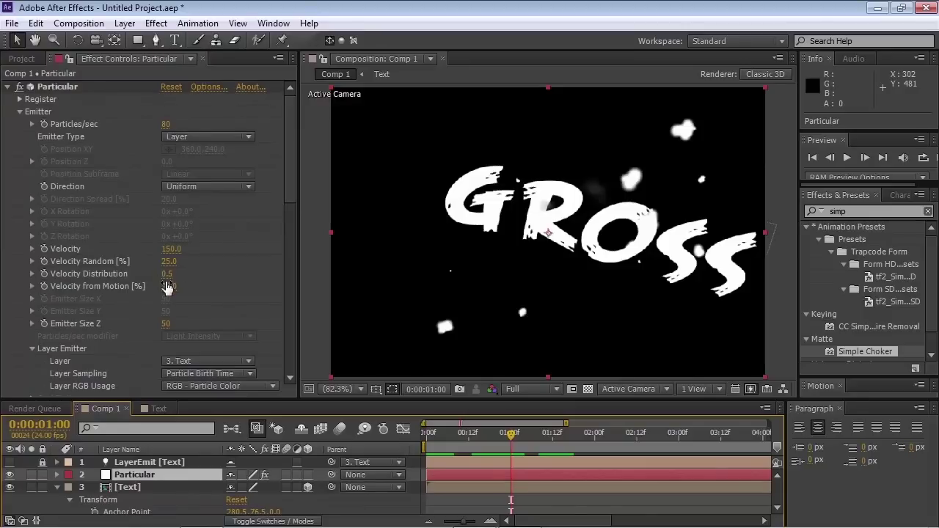
Set the Particular effect's Velocity from Motion to 58, preview the animation, and raise Particles/sec to 100
{"action": "left_click_drag", "start_coordinate": [168, 289], "coordinate": [613, 521]}
{"action": "key", "text": "KP_0"}
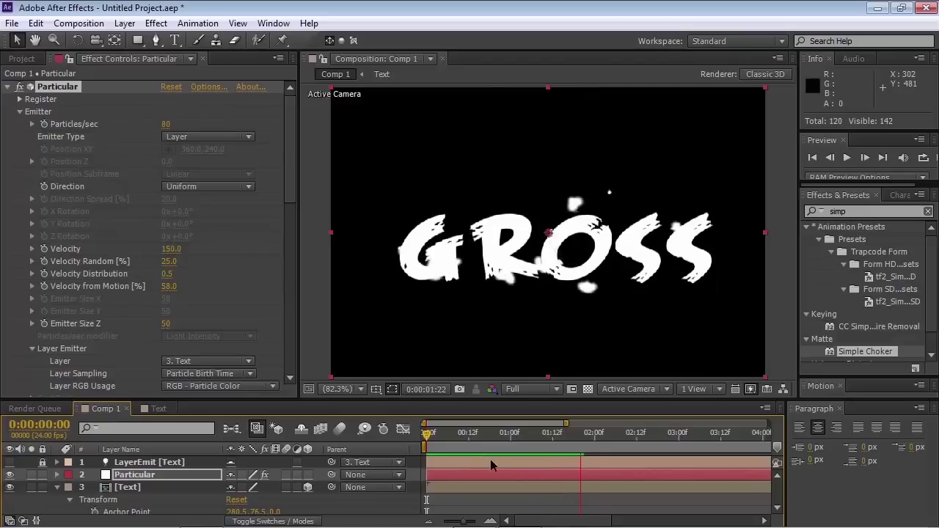
{"action": "left_click", "coordinate": [168, 124]}
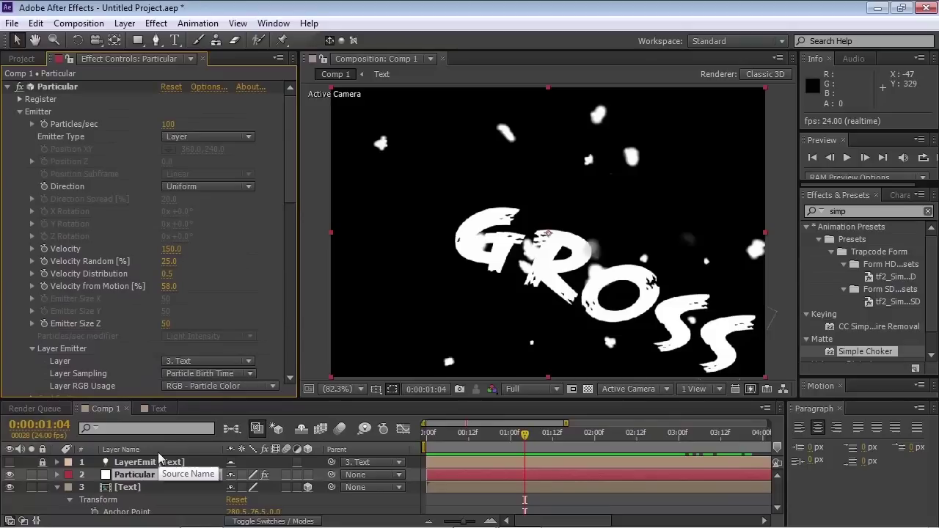
Rename the Particular layer to Large Particles
{"action": "key", "text": "Return"}
{"action": "type", "text": "Laye"}
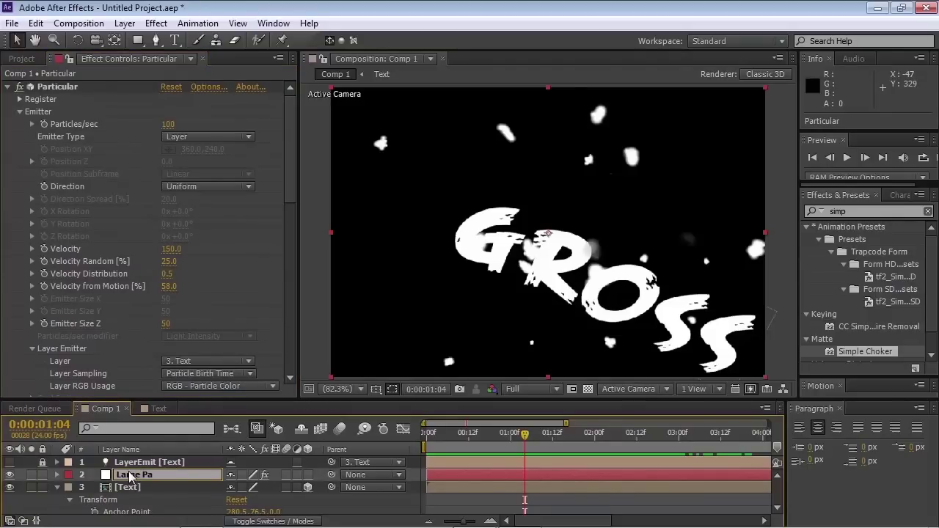
{"action": "type", "text": " Particles"}
{"action": "key", "text": "Return"}
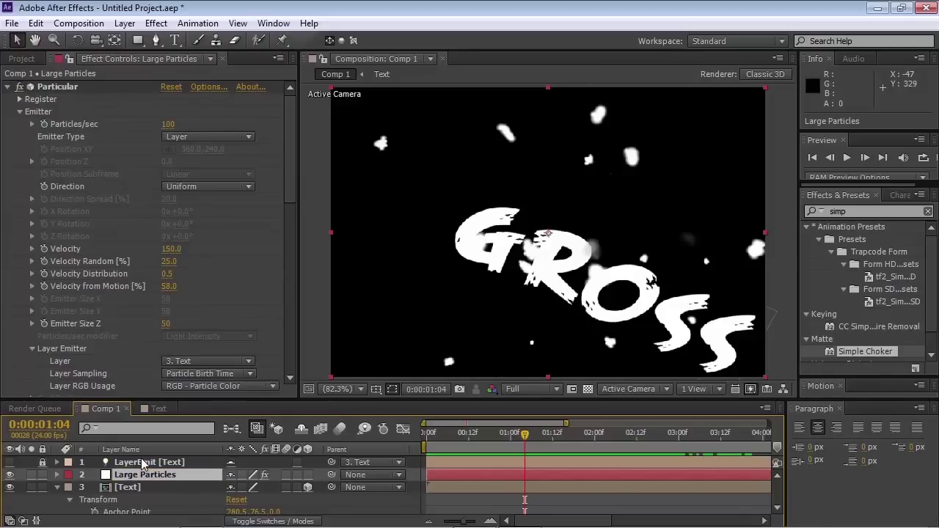
Duplicate the Large Particles layer and name the copy Small Particles
{"action": "key", "text": "ctrl+d"}
{"action": "key", "text": "Return"}
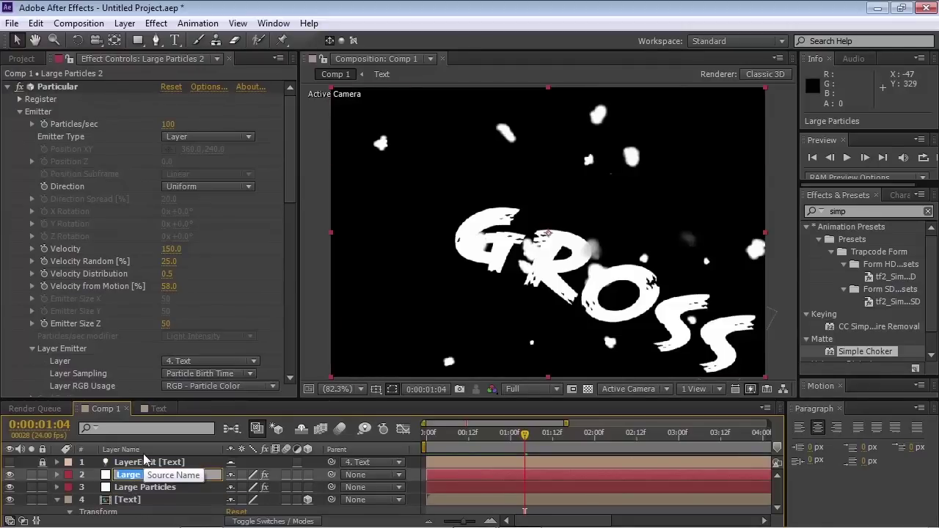
{"action": "type", "text": "Small"}
{"action": "key", "text": "BackSpace"}
{"action": "key", "text": "BackSpace"}
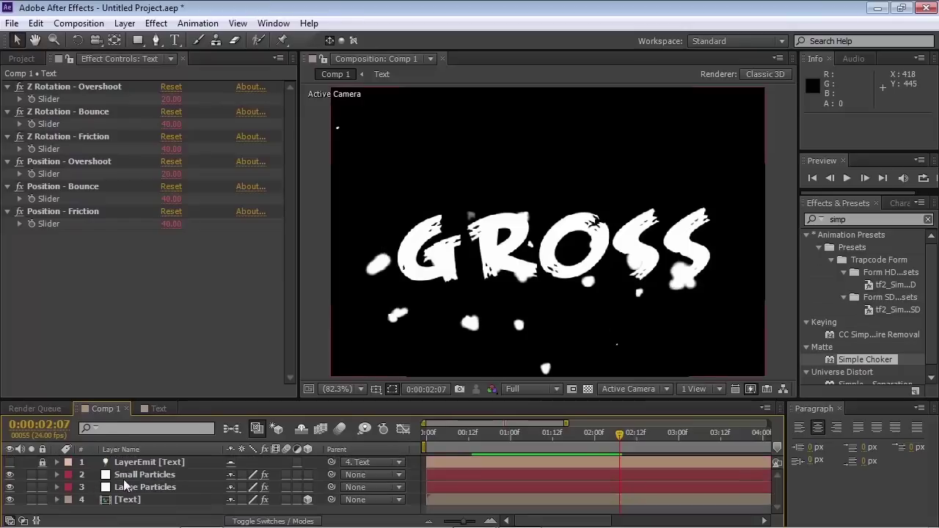
Solo the Small Particles layer, go to 0:00:01:12 and set its Particles/sec to 260
{"action": "left_click", "coordinate": [143, 475]}
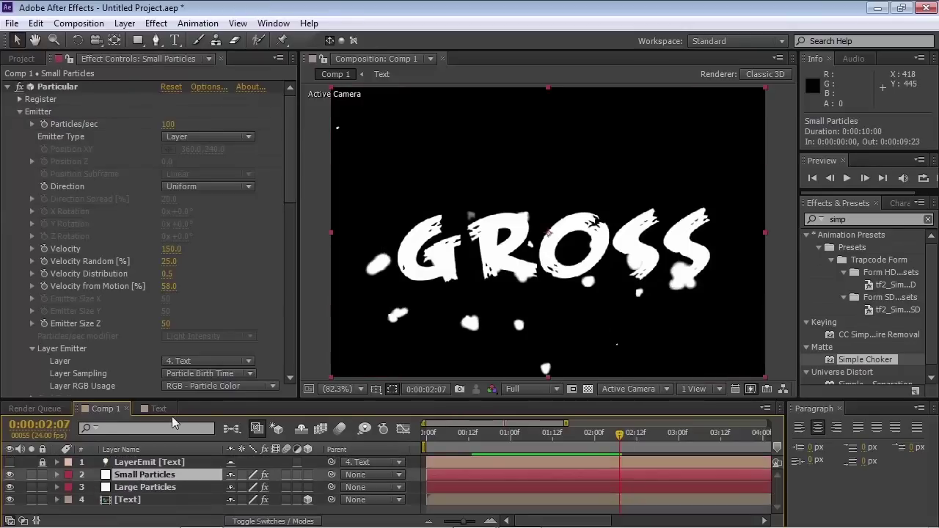
{"action": "left_click", "coordinate": [33, 474]}
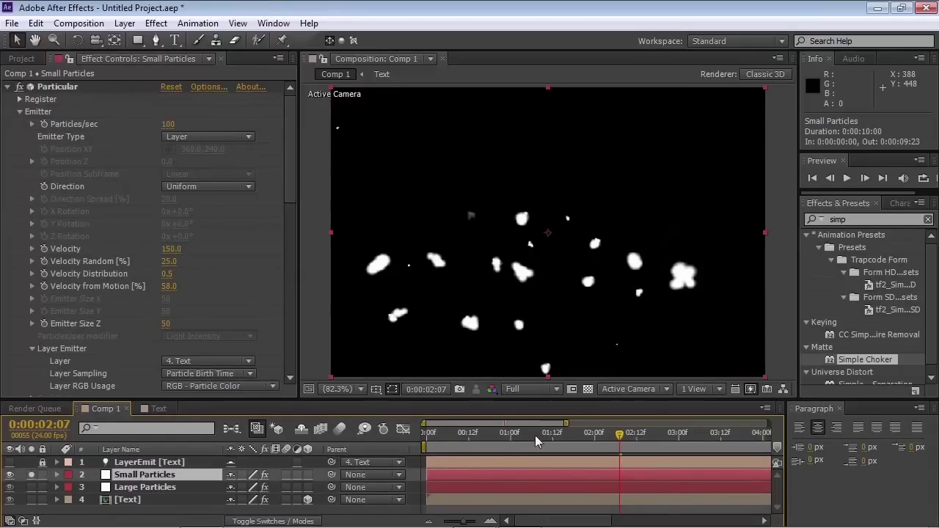
{"action": "left_click_drag", "start_coordinate": [535, 435], "coordinate": [554, 443]}
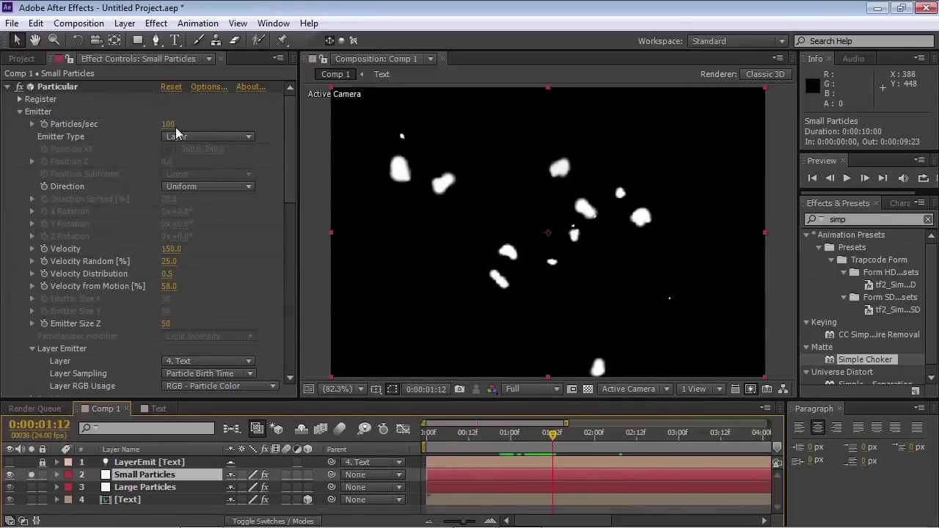
{"action": "left_click_drag", "start_coordinate": [177, 124], "coordinate": [316, 128]}
Make the small particles Sphere type with size 5 and velocity 70, and change their Random Seed
{"action": "scroll", "coordinate": [212, 273], "scroll_direction": "down", "scroll_amount": 4}
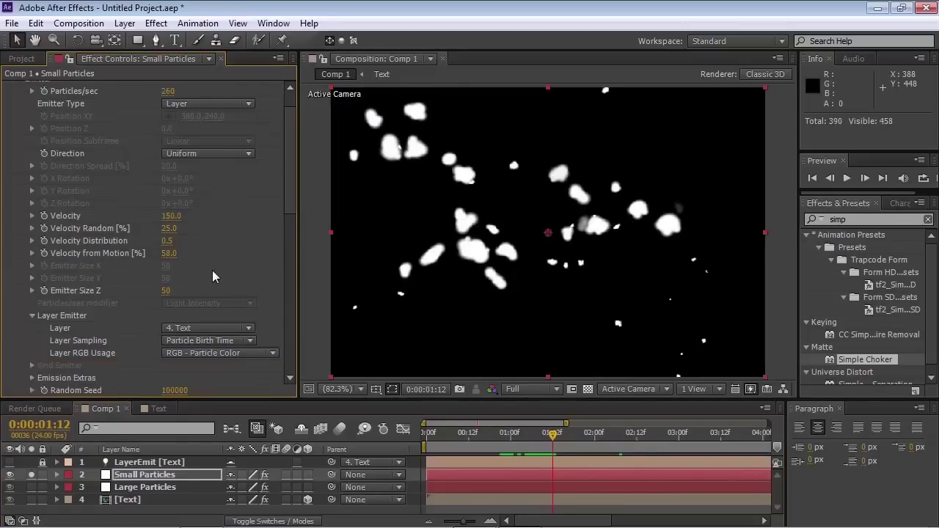
{"action": "left_click", "coordinate": [207, 341]}
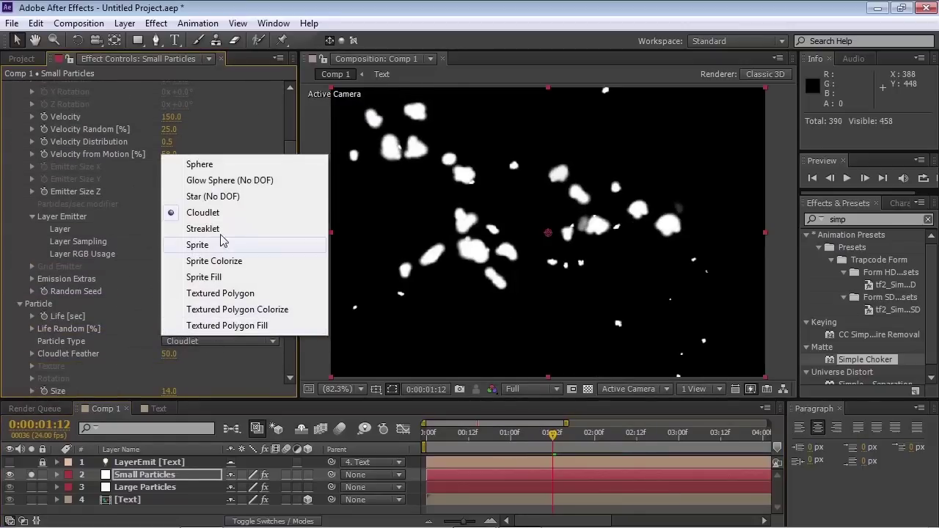
{"action": "left_click", "coordinate": [205, 164]}
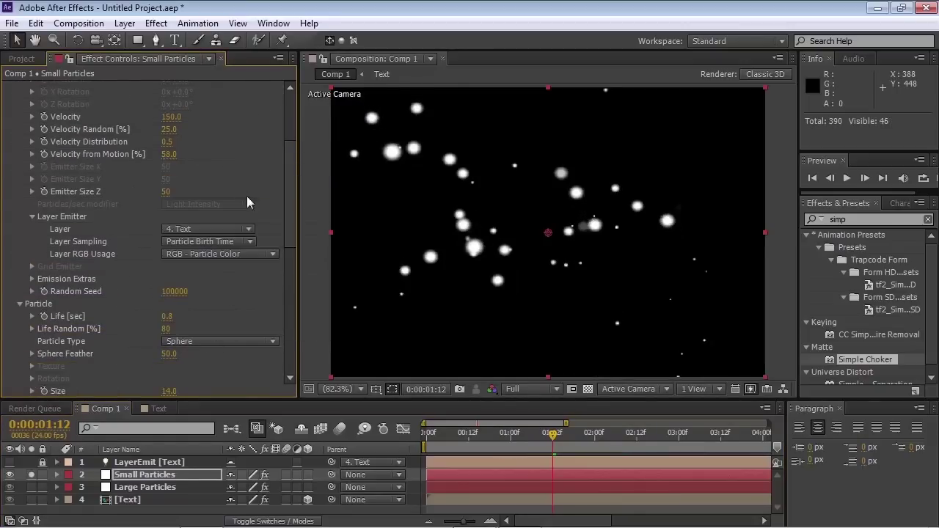
{"action": "scroll", "coordinate": [202, 366], "scroll_direction": "down", "scroll_amount": 1}
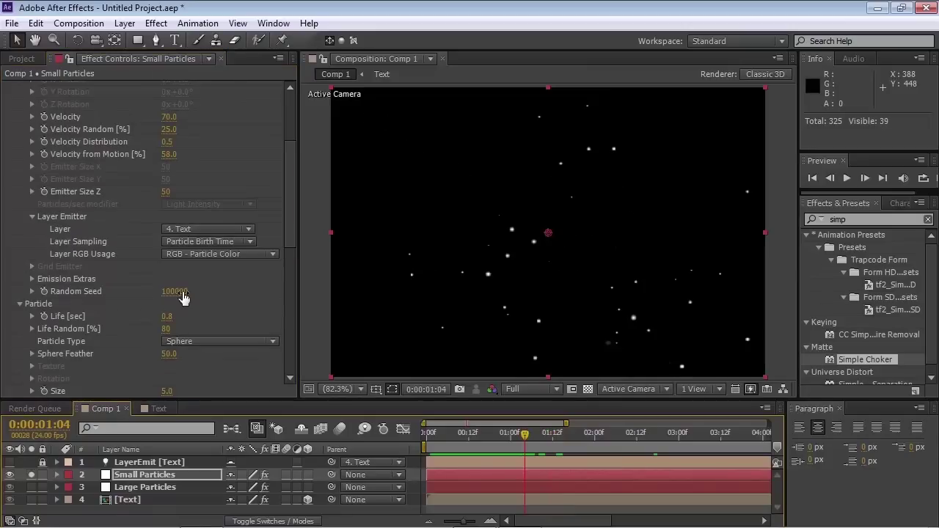
{"action": "key", "text": "Return"}
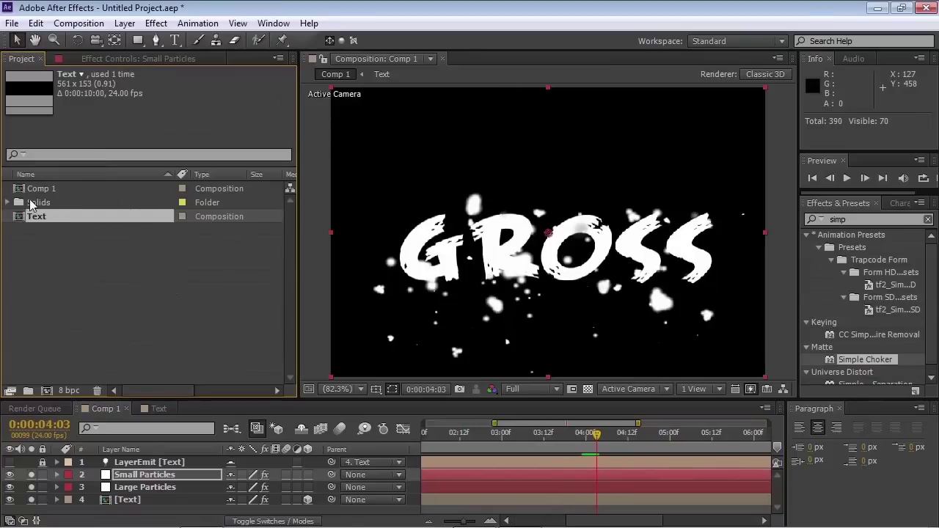
Nest Comp 1 inside a new composition made from it and preview the animation there
{"action": "left_click", "coordinate": [35, 189]}
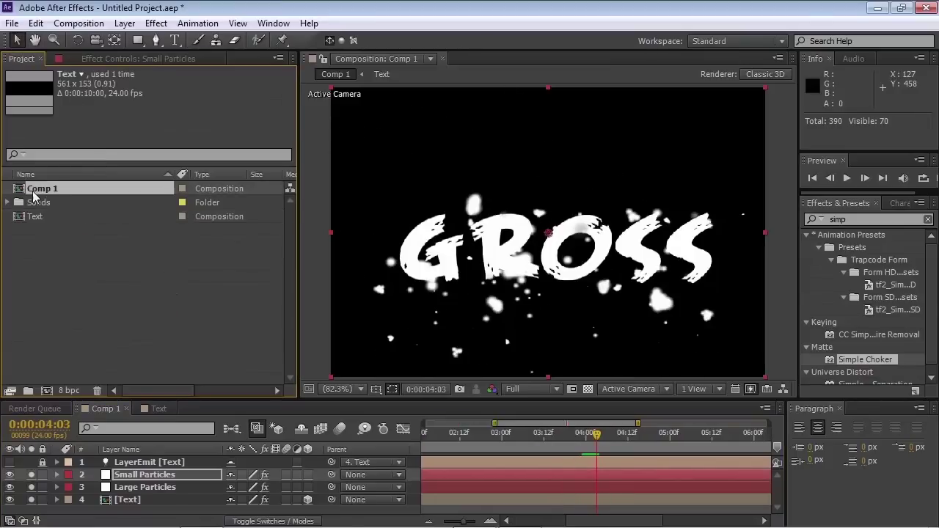
{"action": "left_click_drag", "start_coordinate": [50, 195], "coordinate": [46, 390]}
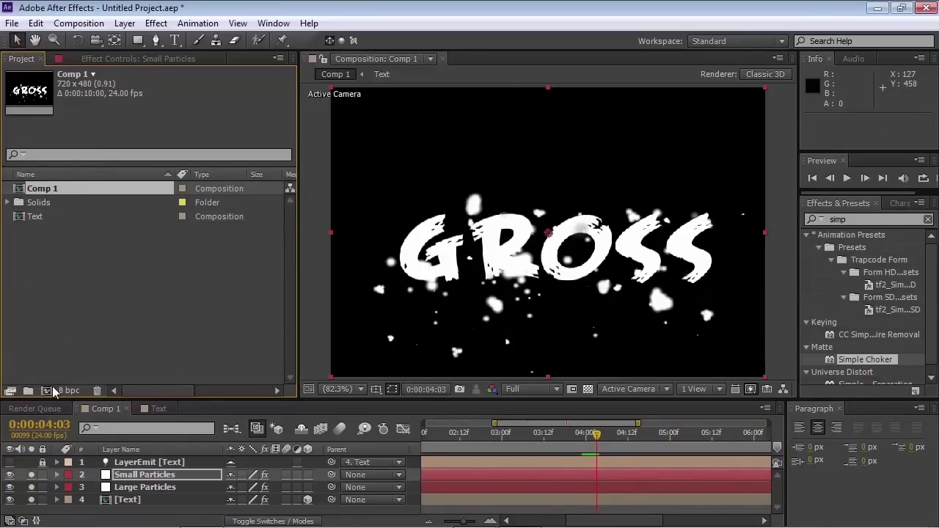
{"action": "key", "text": "space"}
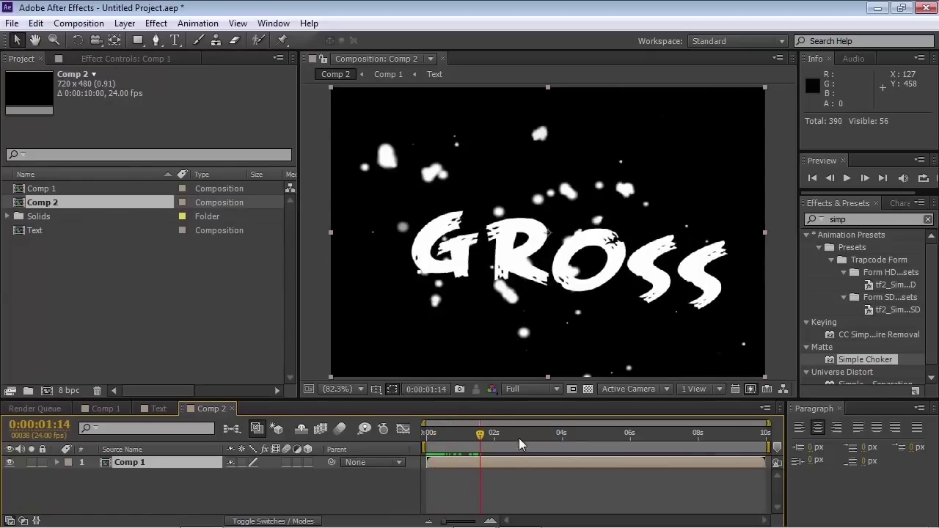
{"action": "key", "text": "space"}
At 0:00:01:23, apply Fast Blur to the Comp 1 layer with Blurriness 13 and Repeat Edge Pixels on
{"action": "left_click_drag", "start_coordinate": [526, 440], "coordinate": [493, 462]}
{"action": "left_click", "coordinate": [868, 219]}
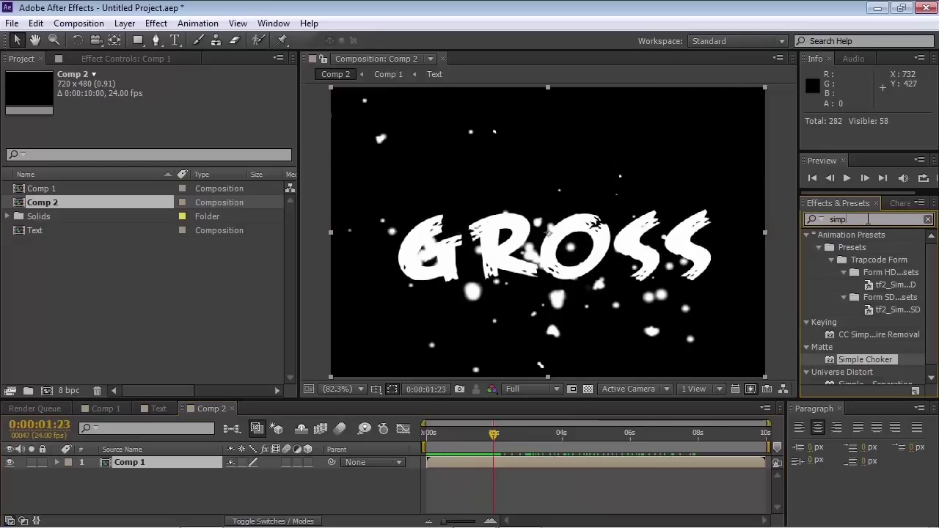
{"action": "type", "text": "fast"}
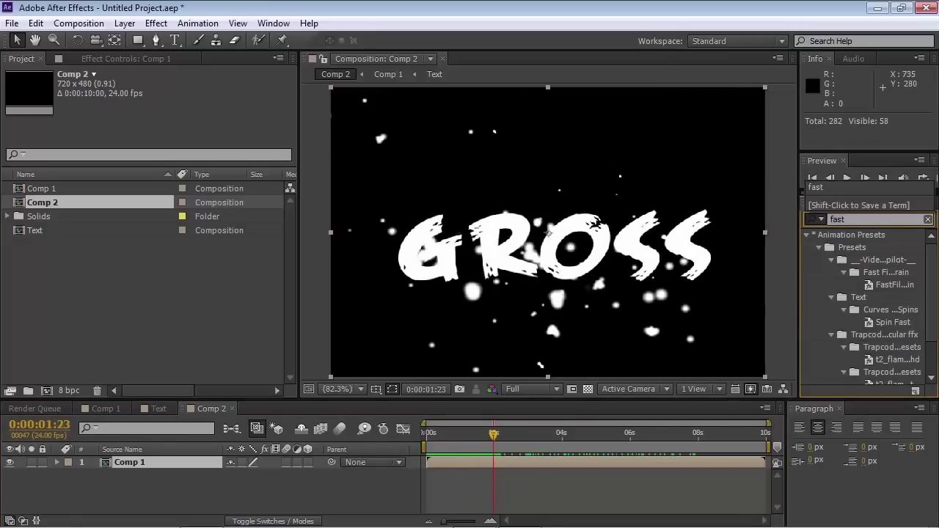
{"action": "scroll", "coordinate": [851, 352], "scroll_direction": "down", "scroll_amount": 2}
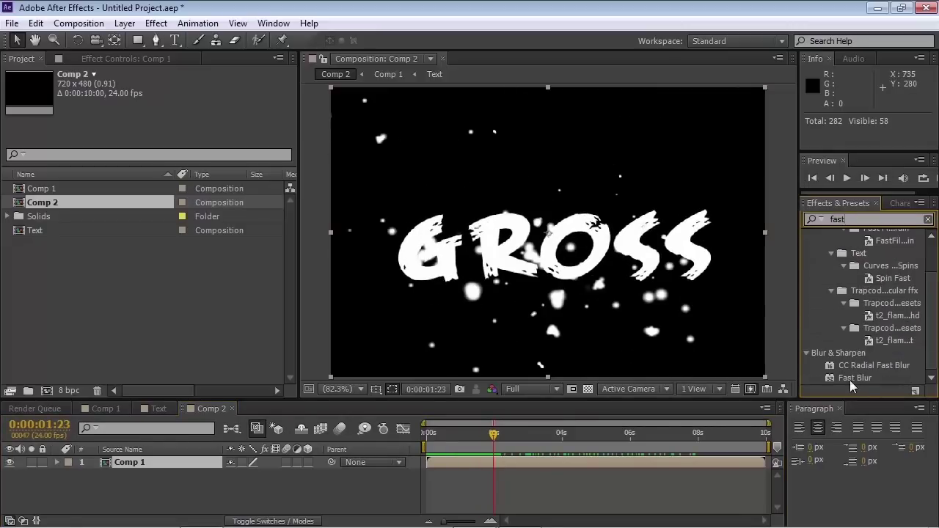
{"action": "double_click", "coordinate": [854, 378]}
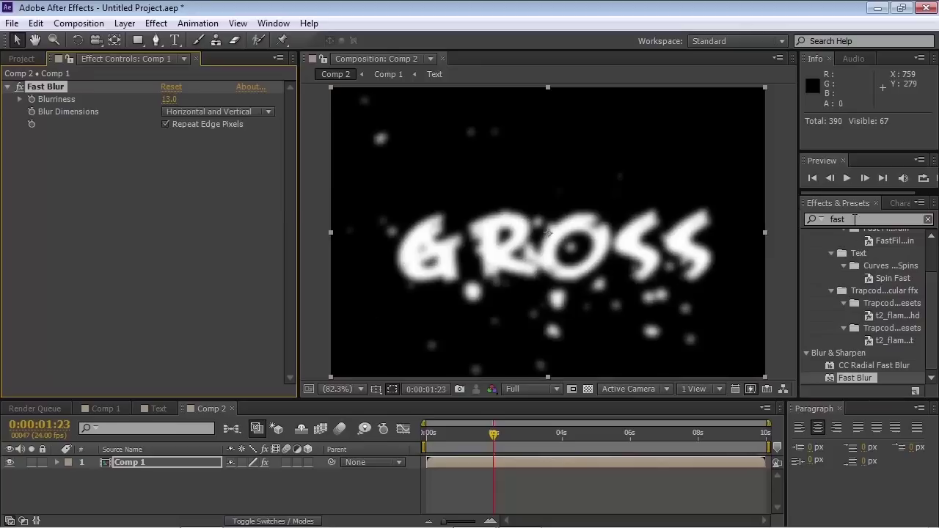
Add Levels below Fast Blur and set its Alpha channel's Input Black to 151 and Input White to 155
{"action": "left_click", "coordinate": [844, 219]}
{"action": "type", "text": "level"}
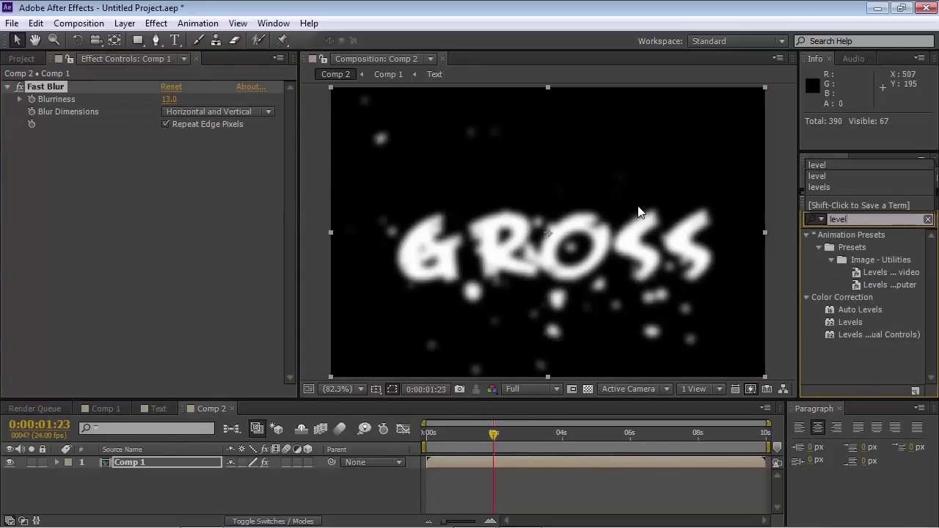
{"action": "left_click_drag", "start_coordinate": [850, 322], "coordinate": [197, 145]}
{"action": "left_click", "coordinate": [198, 149]}
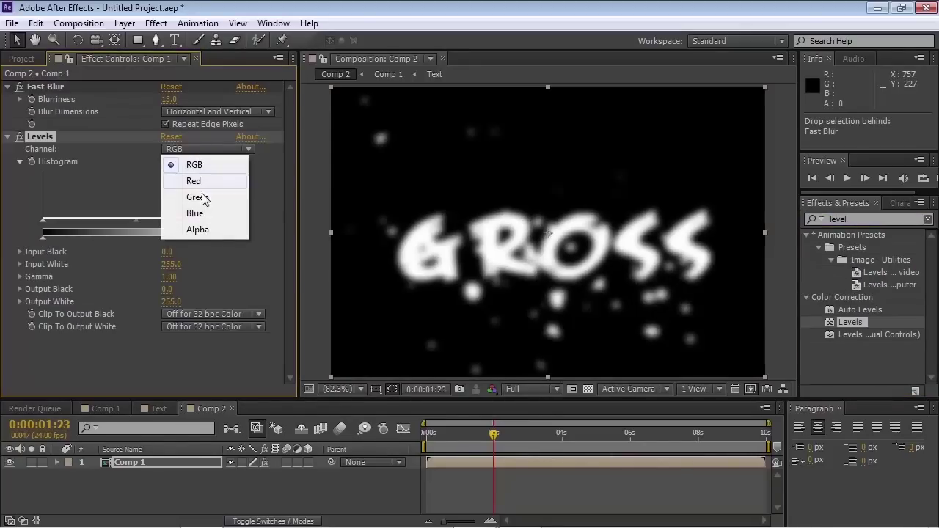
{"action": "left_click", "coordinate": [197, 229]}
{"action": "left_click_drag", "start_coordinate": [231, 219], "coordinate": [157, 219]}
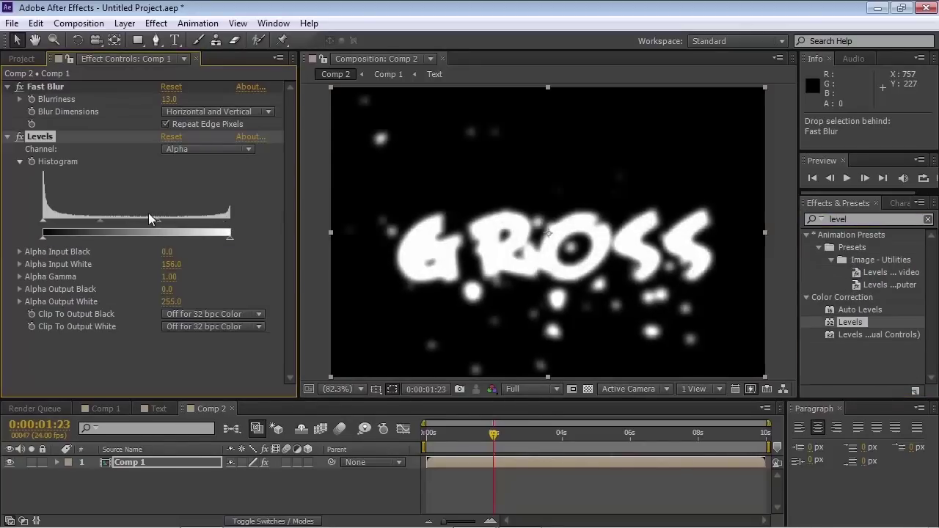
{"action": "left_click_drag", "start_coordinate": [45, 224], "coordinate": [156, 231]}
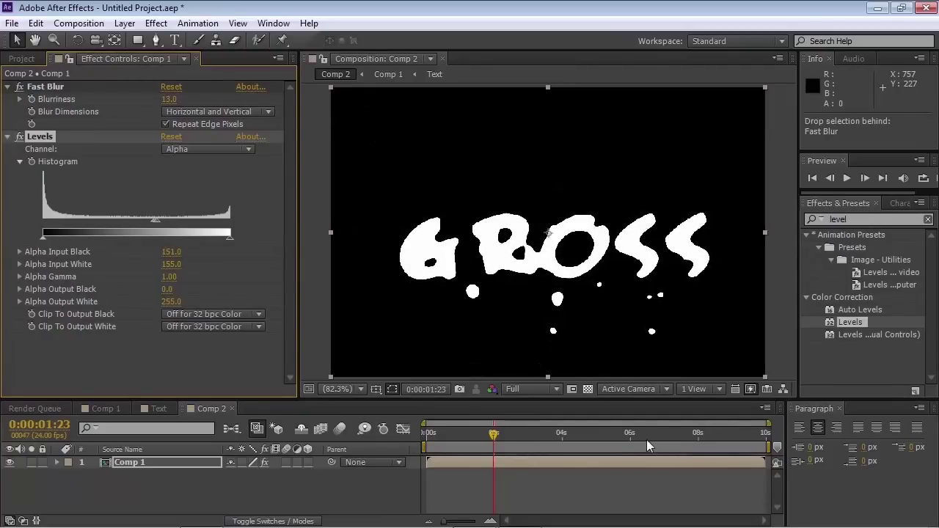
Go to 0:00:01:11 and lower the Fast Blur Blurriness to 8
{"action": "left_click_drag", "start_coordinate": [647, 441], "coordinate": [671, 439]}
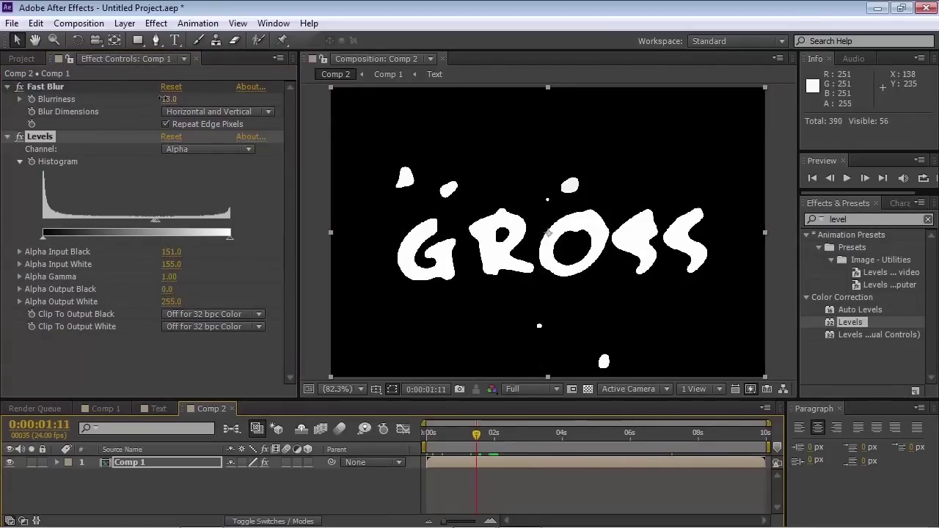
{"action": "left_click_drag", "start_coordinate": [162, 99], "coordinate": [151, 103]}
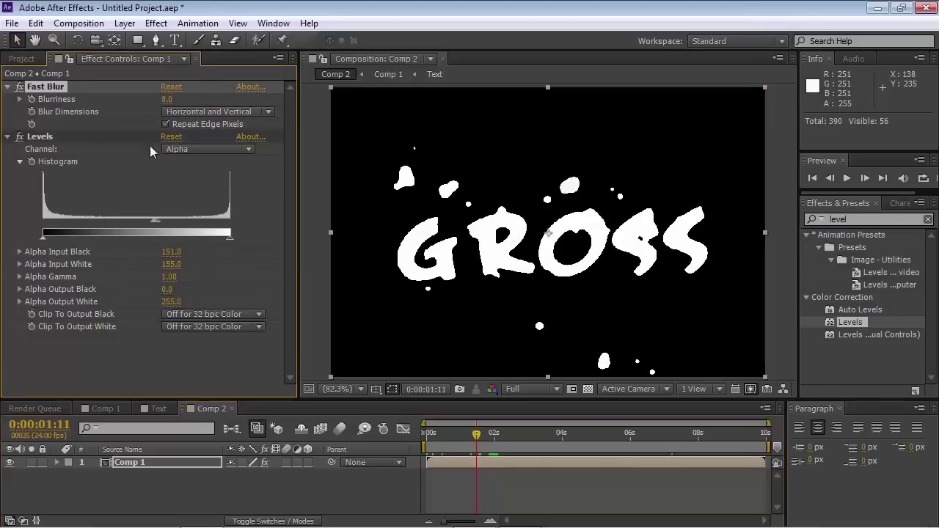
Reset Levels, set its Alpha channel's Input Black to 109 and Input White to 118, and check the frame at 0:00:01:00
{"action": "mouse_move", "coordinate": [159, 223]}
{"action": "left_mouse_down"}
{"action": "mouse_move", "coordinate": [170, 229]}
{"action": "mouse_move", "coordinate": [161, 227]}
{"action": "left_mouse_up"}
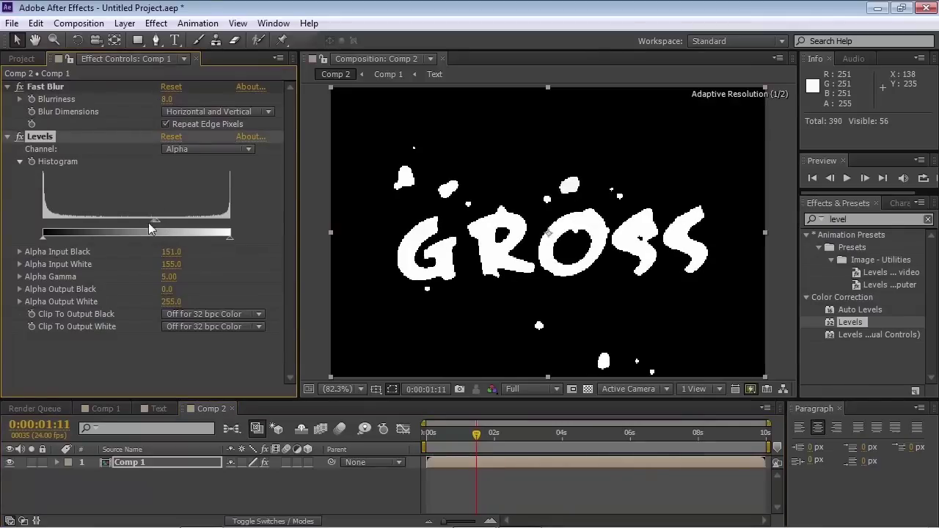
{"action": "left_click", "coordinate": [185, 149]}
{"action": "left_click", "coordinate": [192, 164]}
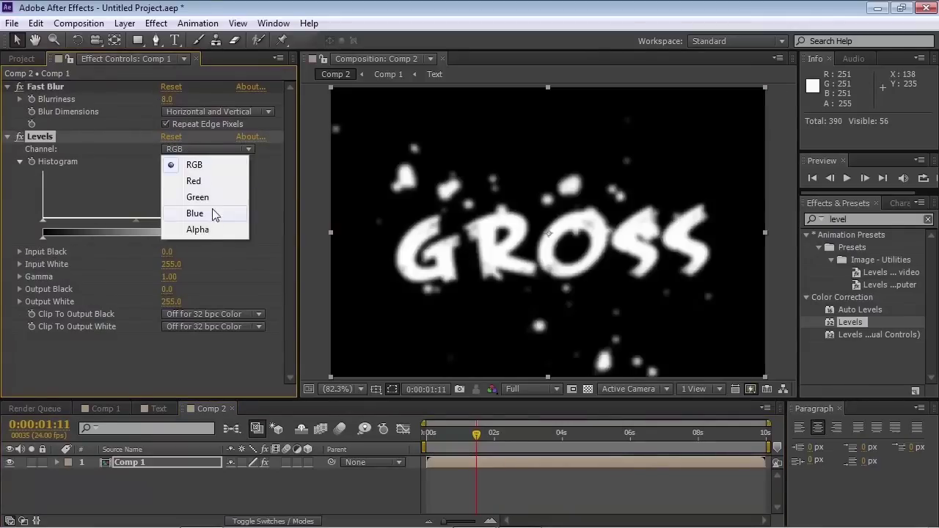
{"action": "left_click", "coordinate": [195, 230]}
{"action": "mouse_move", "coordinate": [477, 433]}
{"action": "left_mouse_down"}
{"action": "mouse_move", "coordinate": [430, 433]}
{"action": "mouse_move", "coordinate": [470, 441]}
{"action": "mouse_move", "coordinate": [462, 440]}
{"action": "left_mouse_up"}
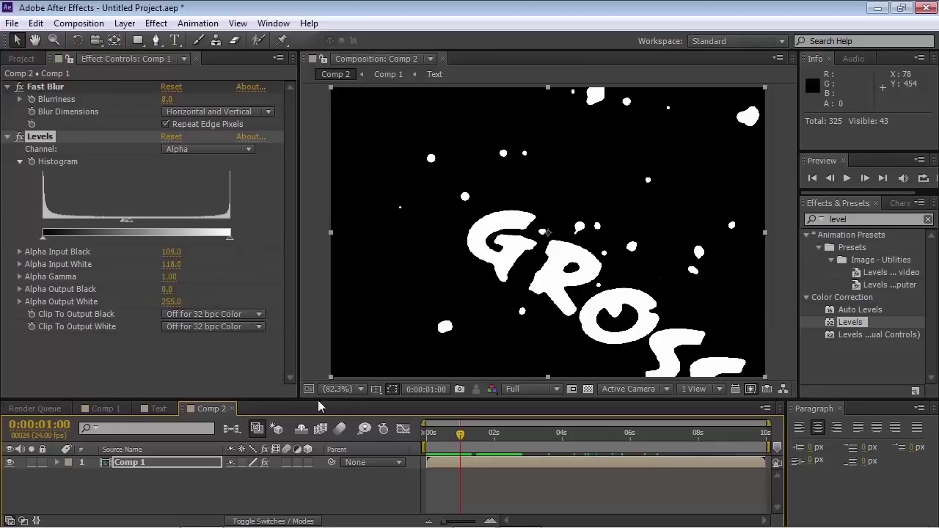
Enable motion blur in Comp 1 for the Text, Large Particles and Small Particles layers, and return to Comp 2
{"action": "left_click", "coordinate": [104, 408]}
{"action": "left_click", "coordinate": [131, 500]}
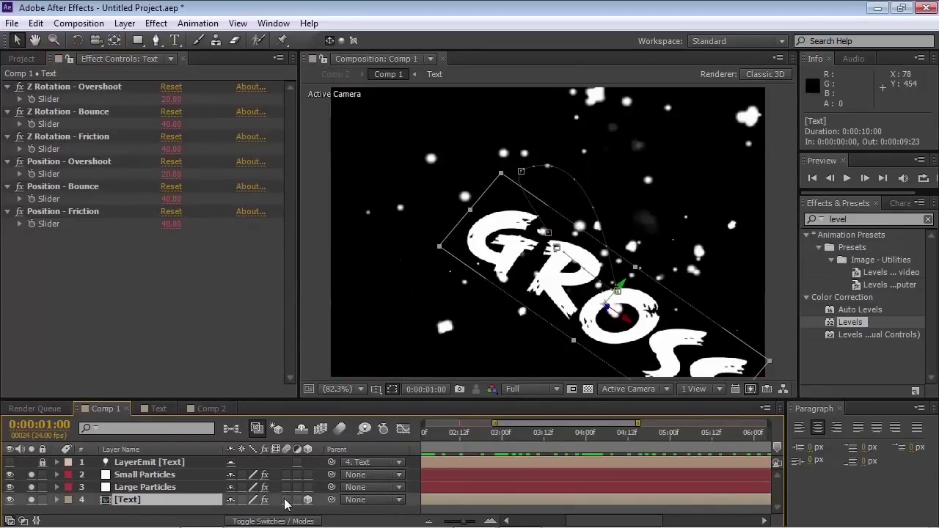
{"action": "left_click_drag", "start_coordinate": [288, 503], "coordinate": [287, 474]}
{"action": "left_click", "coordinate": [340, 430]}
{"action": "left_click", "coordinate": [211, 408]}
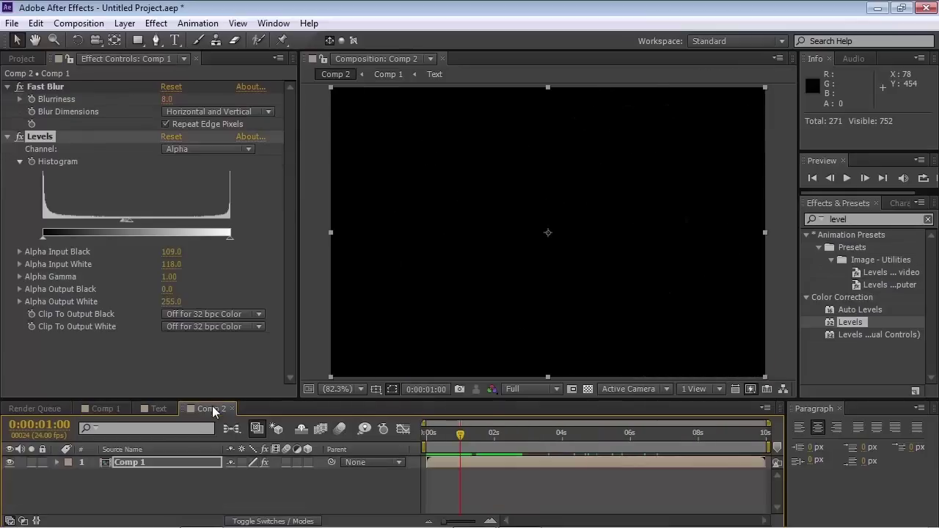
Preview the motion-blurred blobs in Comp 2 and inspect the frames at 0:00:01:02 and 0:00:01:03 at 100% magnification
{"action": "key", "text": "space"}
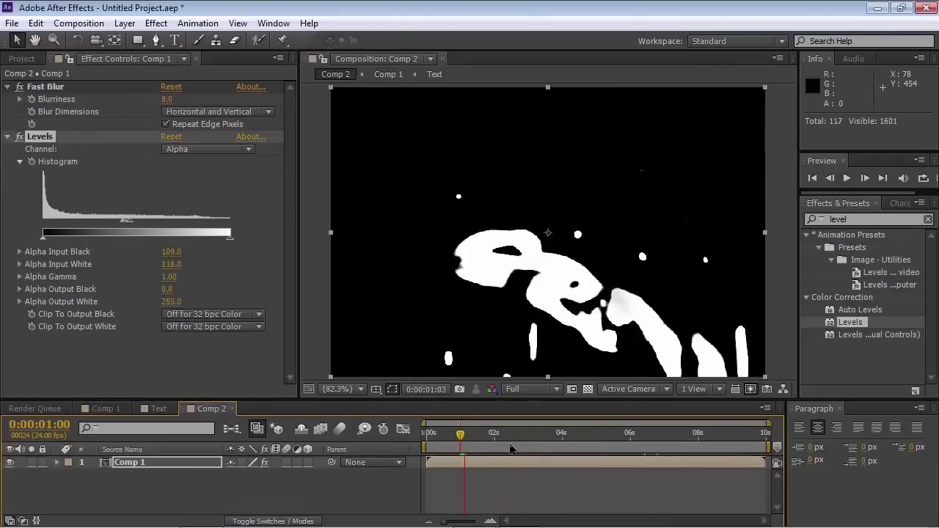
{"action": "key", "text": "space"}
{"action": "key", "text": "slash"}
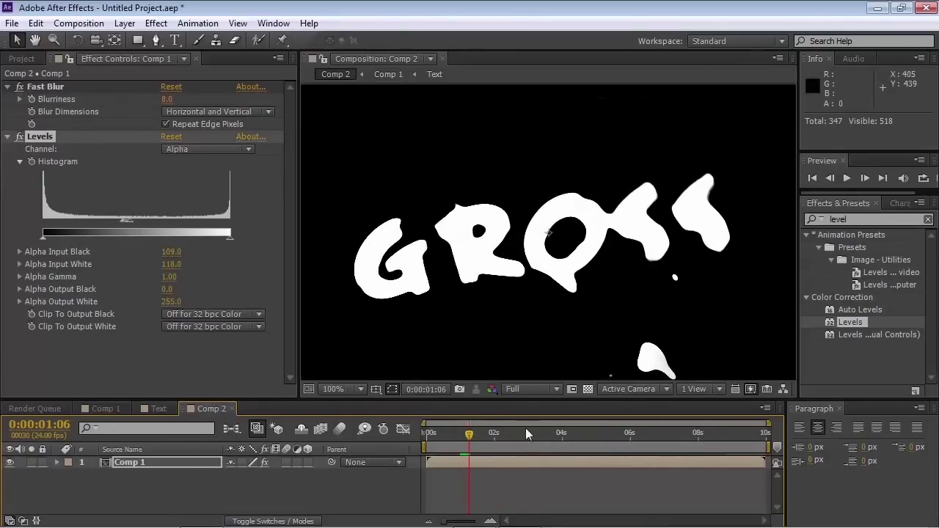
{"action": "left_click_drag", "start_coordinate": [467, 442], "coordinate": [463, 443]}
{"action": "left_click_drag", "start_coordinate": [486, 356], "coordinate": [367, 229]}
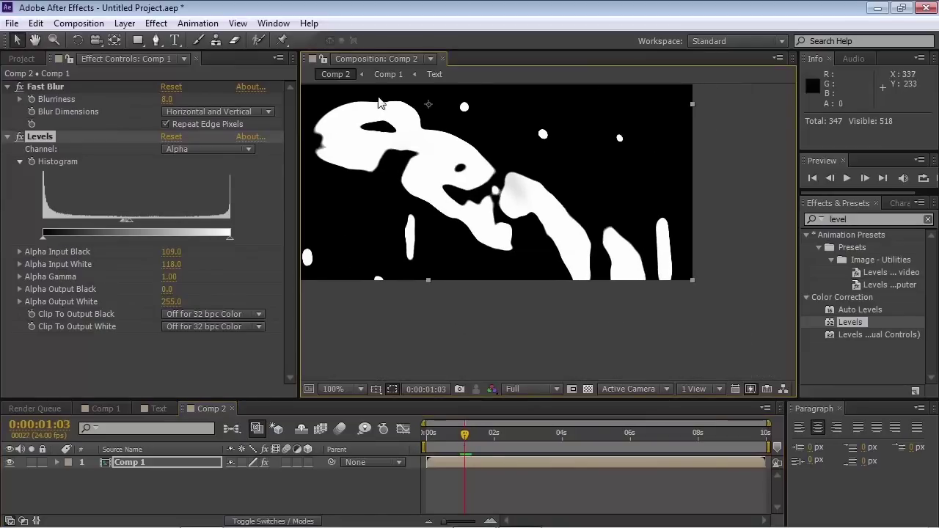
{"action": "left_click", "coordinate": [463, 434]}
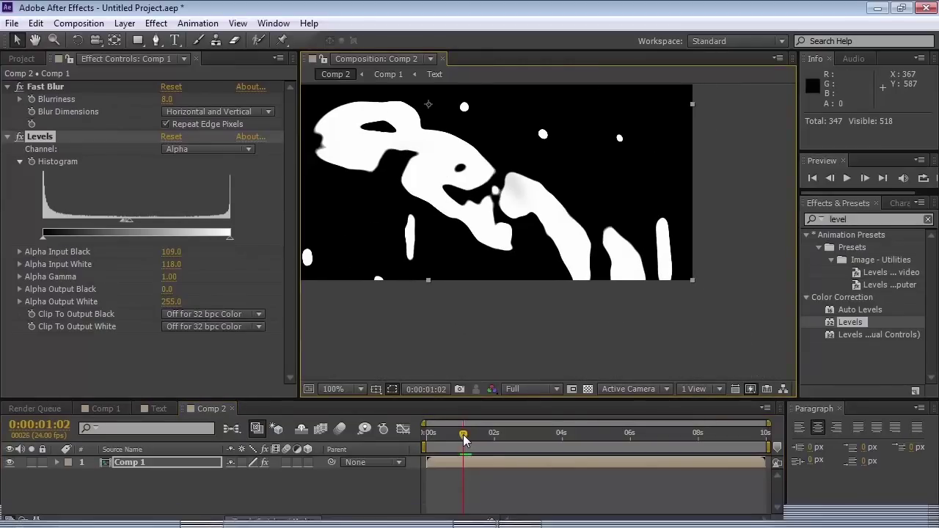
{"action": "left_click_drag", "start_coordinate": [444, 149], "coordinate": [551, 249]}
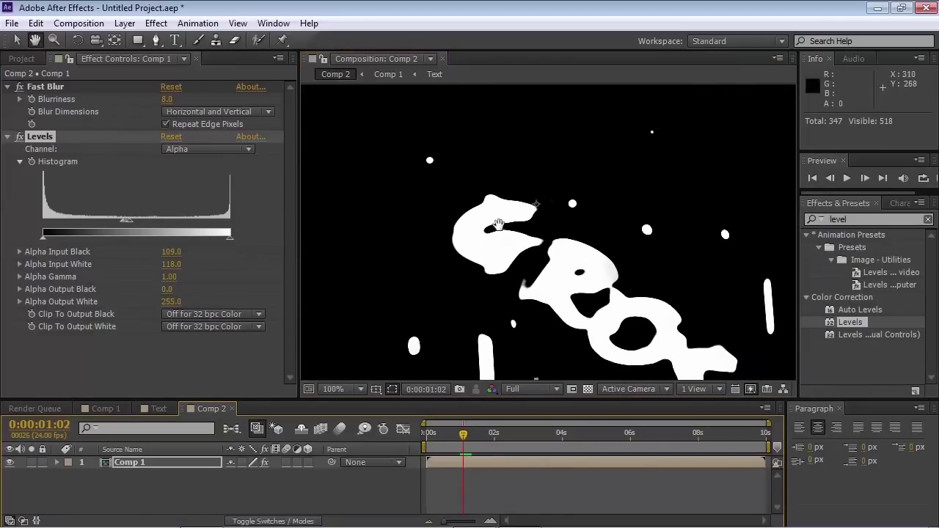
{"action": "left_click_drag", "start_coordinate": [464, 439], "coordinate": [464, 438]}
Fit the whole frame in the composition viewer and preview the animation from 0:00:00:18 to 0:00:01:06
{"action": "scroll", "coordinate": [555, 242], "scroll_direction": "down", "scroll_amount": 2}
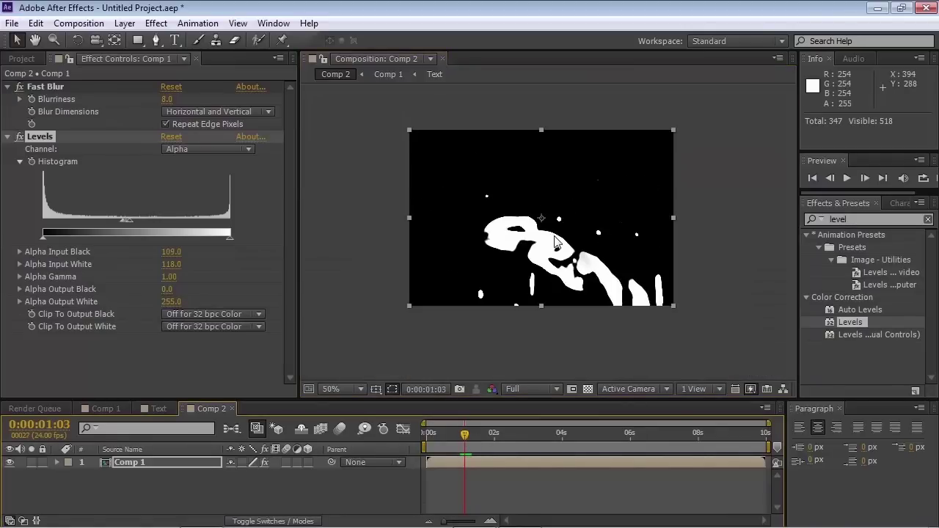
{"action": "scroll", "coordinate": [555, 242], "scroll_direction": "up", "scroll_amount": 2}
{"action": "left_click", "coordinate": [334, 389]}
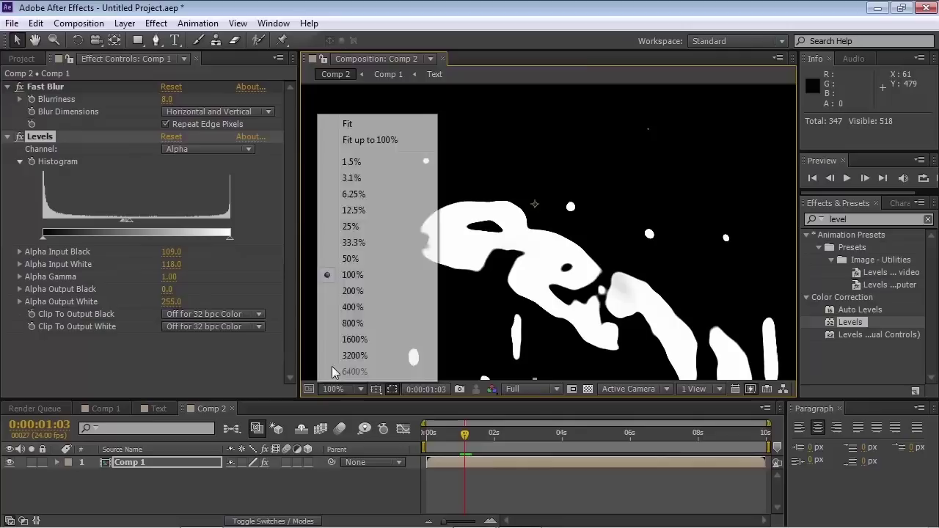
{"action": "left_click", "coordinate": [346, 124]}
{"action": "left_click_drag", "start_coordinate": [465, 439], "coordinate": [455, 458]}
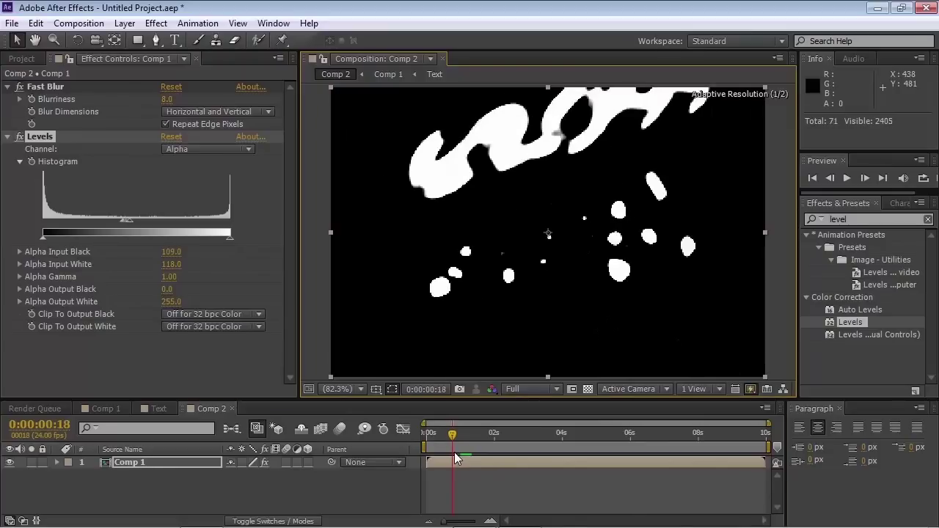
{"action": "key", "text": "space"}
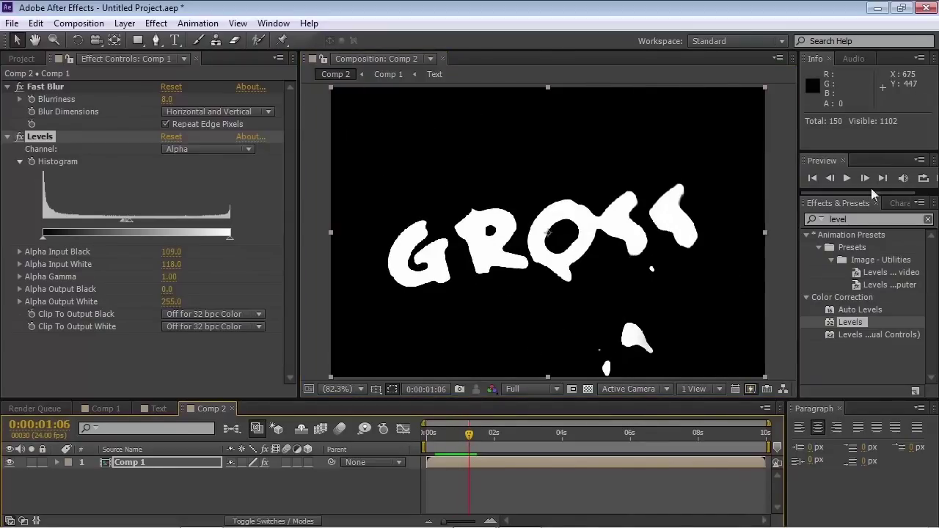
Add the Echo effect above Fast Blur on Comp 1 and turn off Fast Blur and Levels
{"action": "left_click_drag", "start_coordinate": [860, 220], "coordinate": [637, 198]}
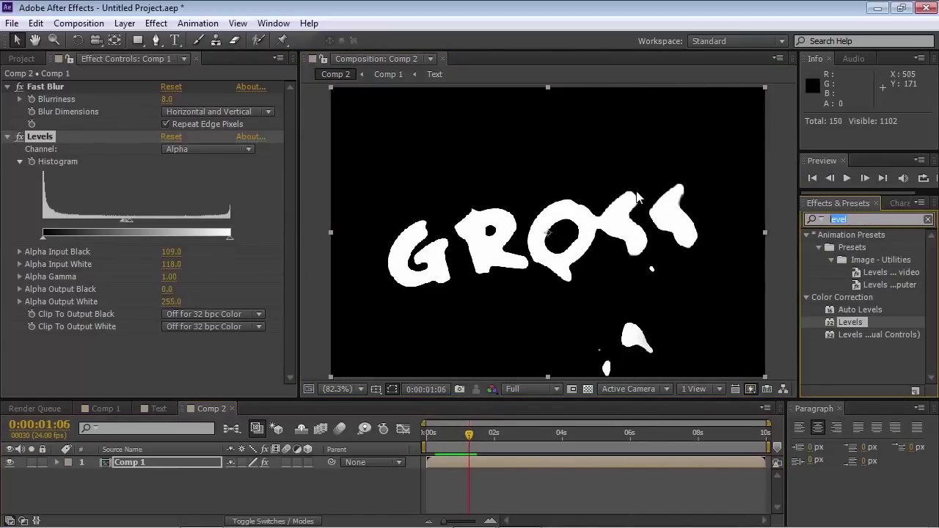
{"action": "type", "text": "echo"}
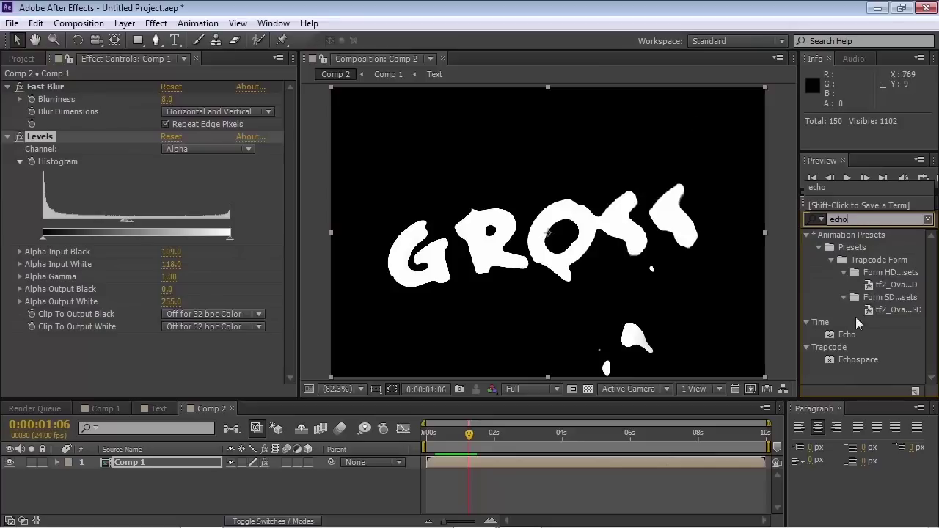
{"action": "left_click_drag", "start_coordinate": [847, 334], "coordinate": [94, 92]}
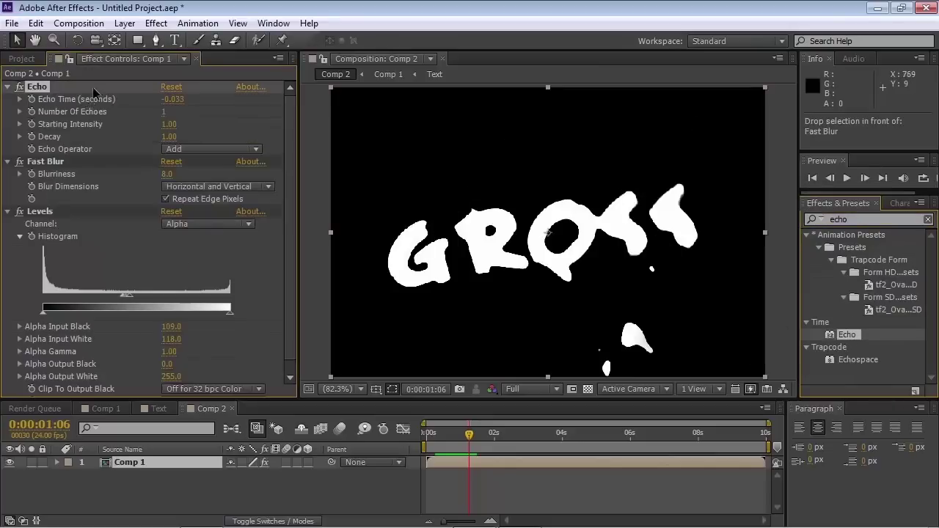
{"action": "left_click", "coordinate": [22, 213]}
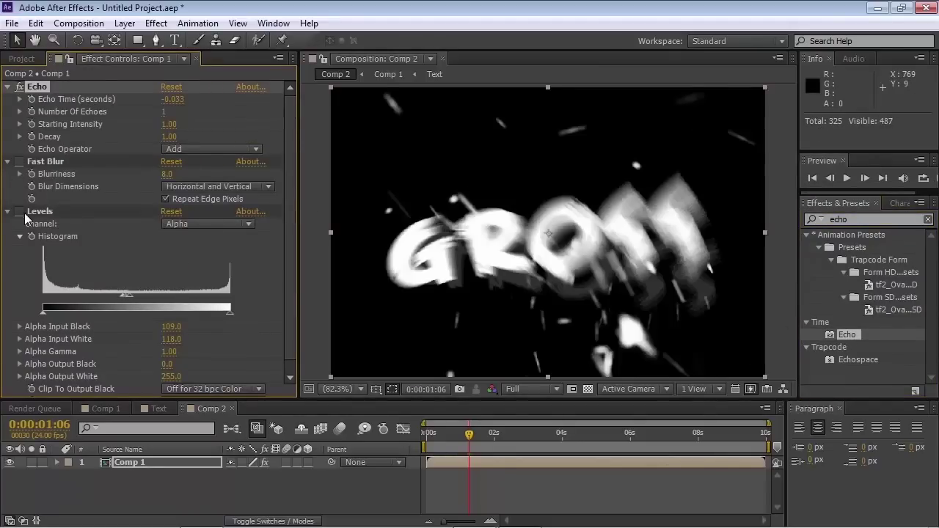
Set Echo's Echo Time to -0.005 seconds and its Number Of Echoes to 5
{"action": "left_click", "coordinate": [183, 102]}
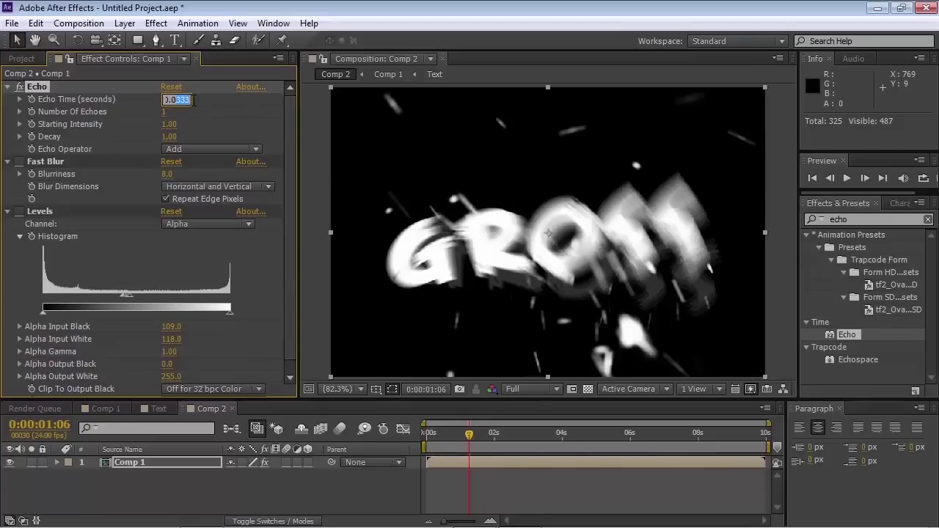
{"action": "type", "text": "-0.005"}
{"action": "key", "text": "Return"}
{"action": "left_click_drag", "start_coordinate": [164, 113], "coordinate": [175, 119]}
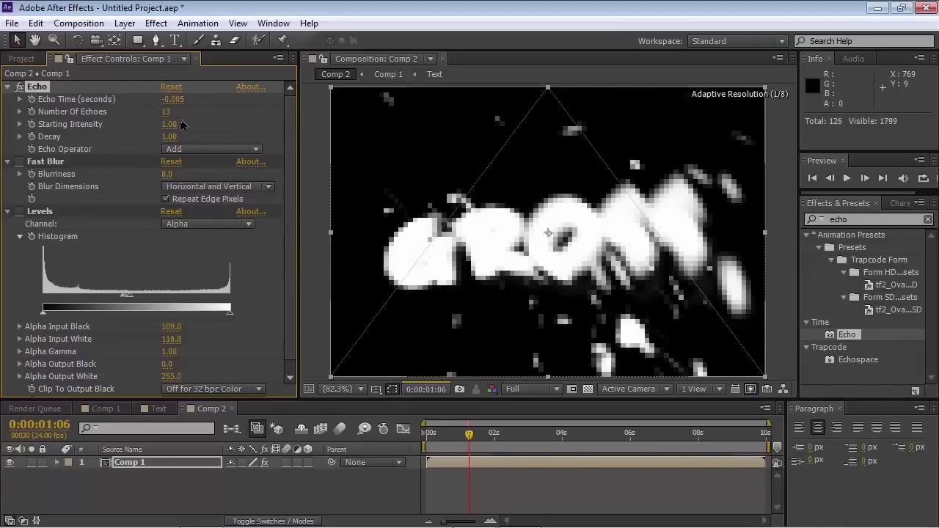
{"action": "left_click", "coordinate": [168, 112]}
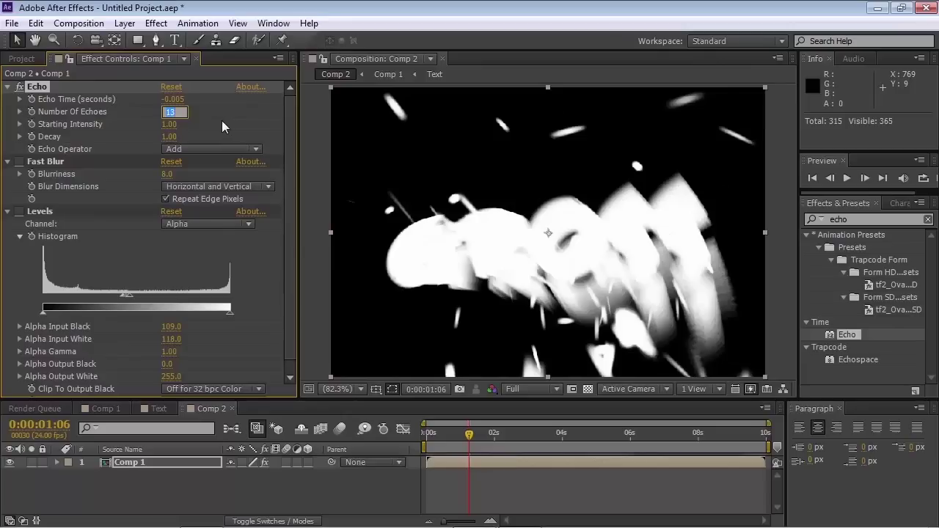
{"action": "type", "text": "5"}
{"action": "key", "text": "Return"}
Set Echo's Decay to 0.88 and Echo Time to -0.009, and turn Fast Blur and Levels back on
{"action": "left_click", "coordinate": [22, 138]}
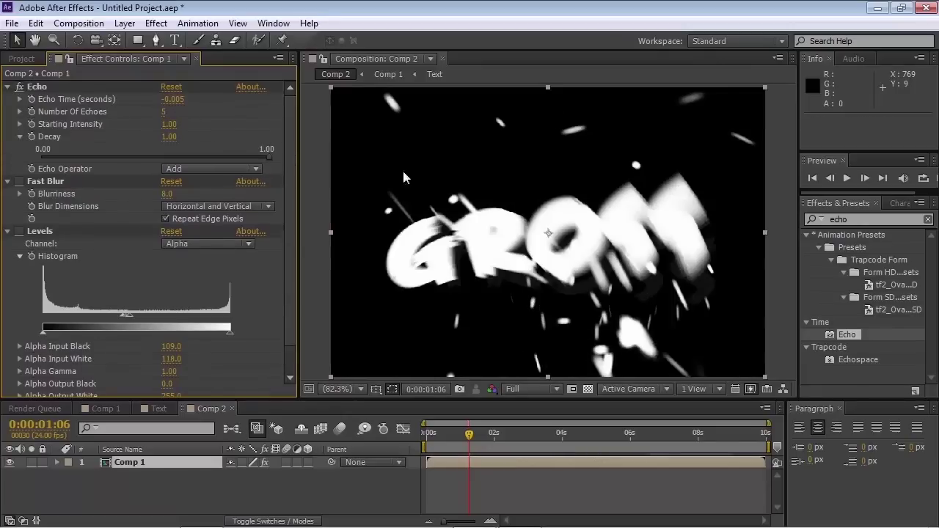
{"action": "left_click_drag", "start_coordinate": [267, 157], "coordinate": [242, 157]}
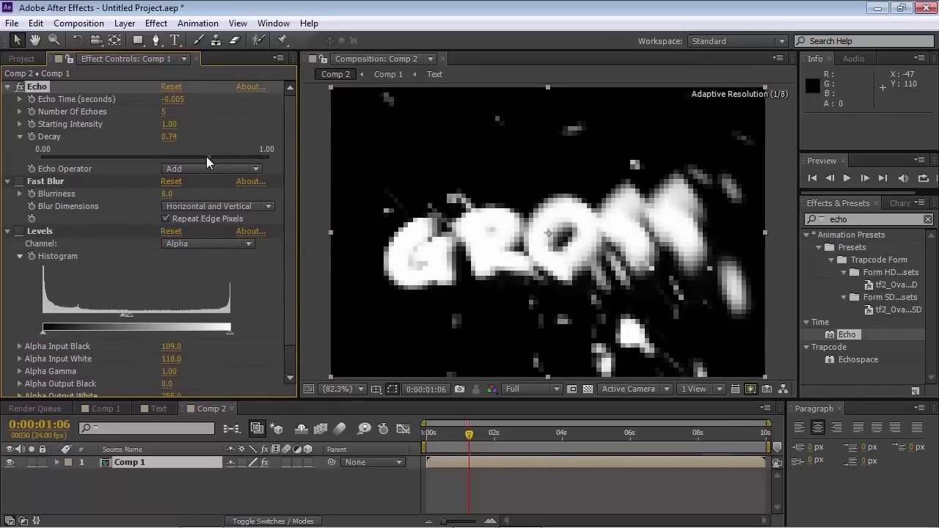
{"action": "left_click", "coordinate": [21, 232]}
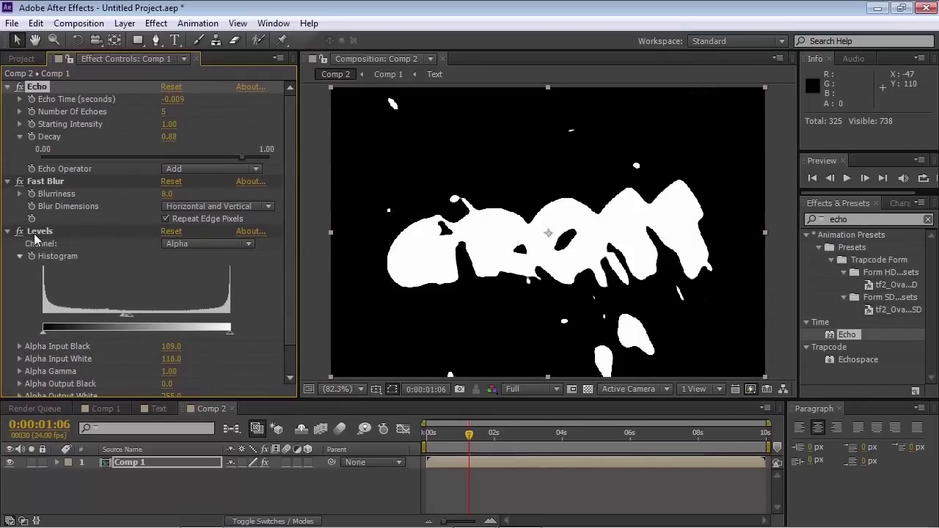
Go to 0:00:05:11 and compare the liquid text with the Echo effect off and on
{"action": "left_click_drag", "start_coordinate": [471, 439], "coordinate": [613, 440]}
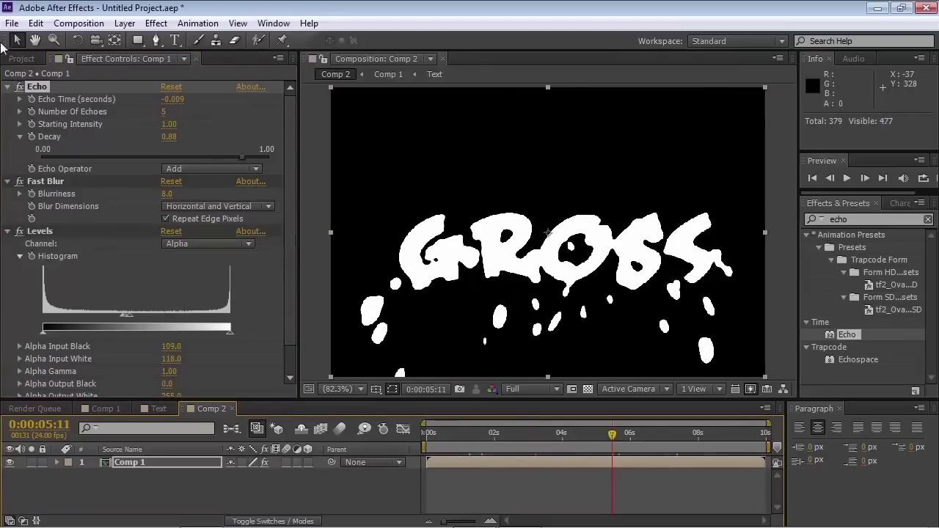
{"action": "left_click", "coordinate": [21, 87]}
{"action": "left_click", "coordinate": [21, 87]}
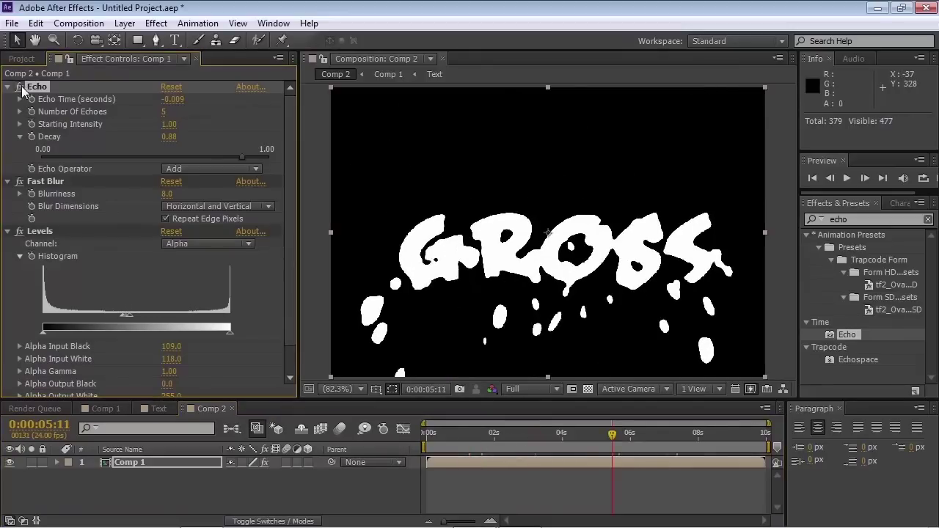
{"action": "left_click", "coordinate": [21, 88]}
{"action": "left_click", "coordinate": [21, 87]}
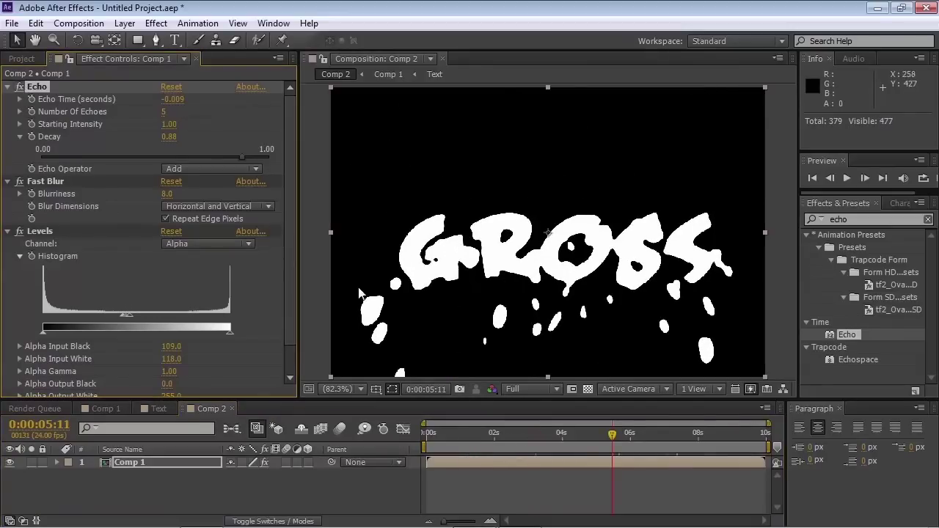
Compare the frame without Echo once more, set Number Of Echoes to 10 and preview up to 0:00:05:15
{"action": "left_click", "coordinate": [22, 87]}
{"action": "left_click", "coordinate": [21, 88]}
{"action": "left_click", "coordinate": [21, 88]}
{"action": "left_click", "coordinate": [21, 88]}
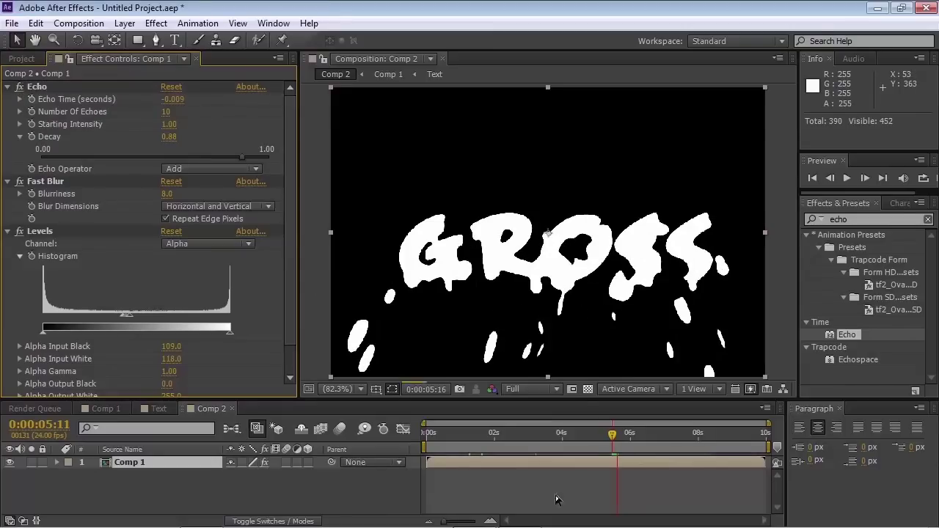
{"action": "key", "text": "space"}
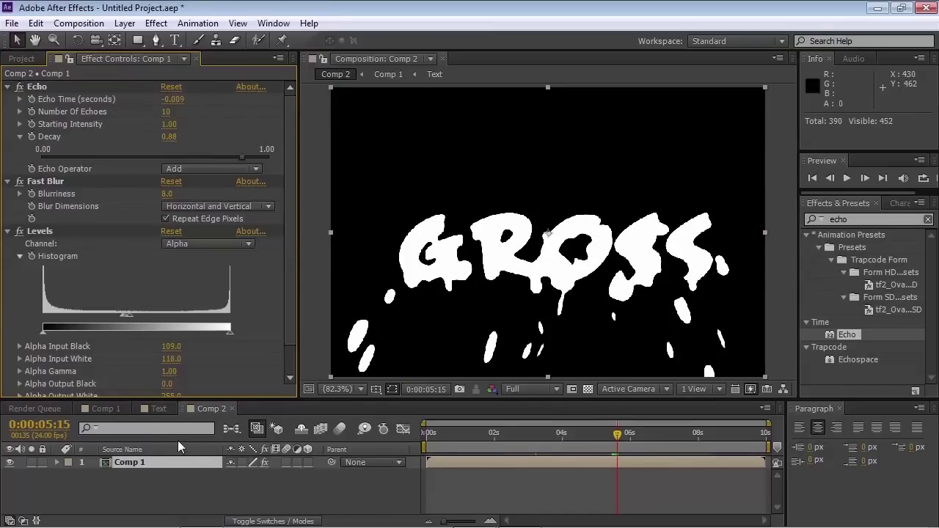
Duplicate Comp 1 in the project and rename the copy "small particles"
{"action": "left_click", "coordinate": [16, 59]}
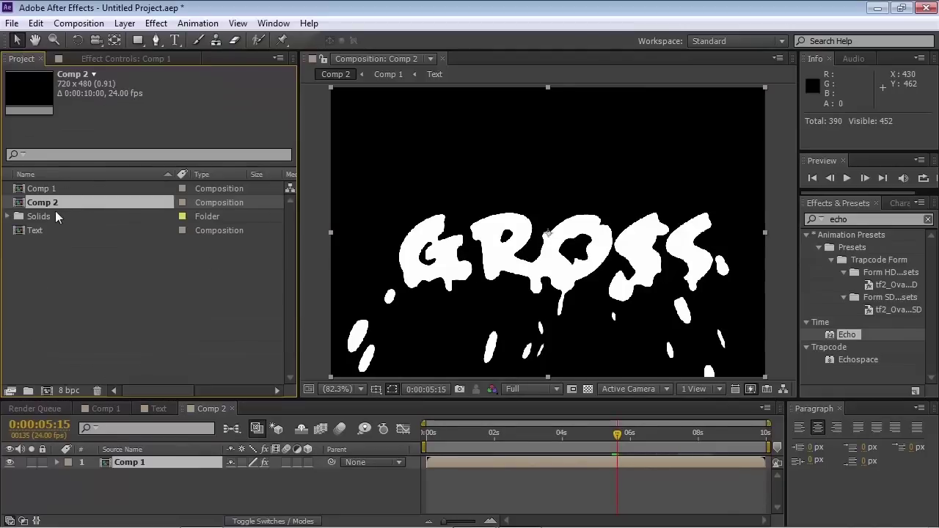
{"action": "left_click", "coordinate": [41, 189]}
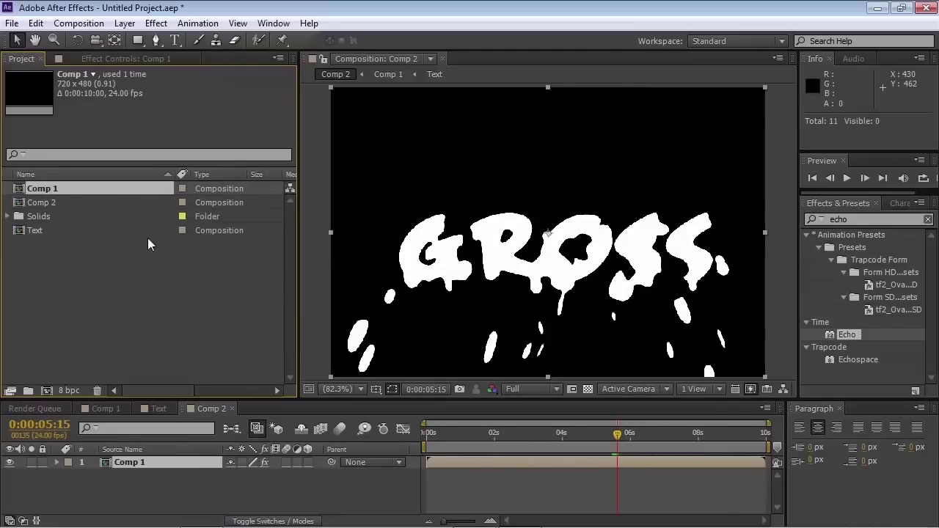
{"action": "key", "text": "ctrl+d"}
{"action": "key", "text": "Return"}
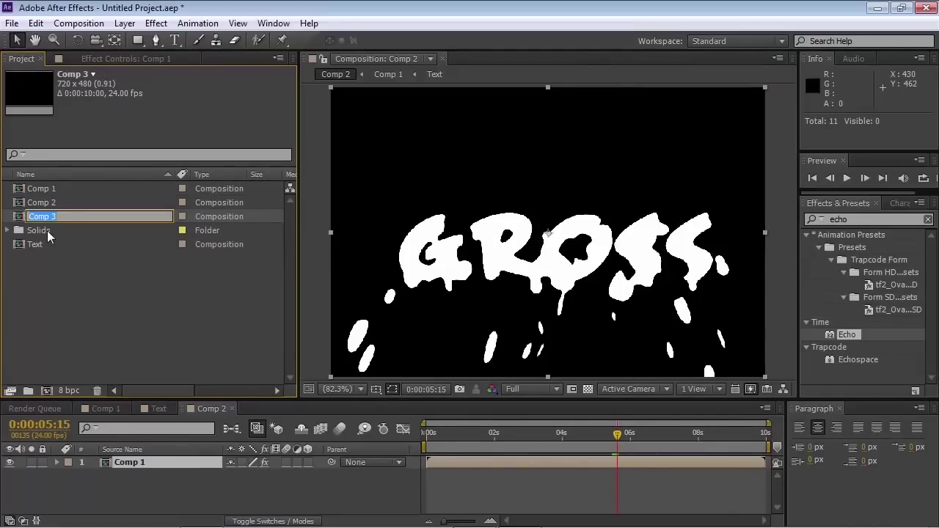
{"action": "left_click", "coordinate": [58, 362]}
Open the small particles comp, leave only its Small Particles layer soloed and check the frame at 0:00:04:11
{"action": "double_click", "coordinate": [42, 220]}
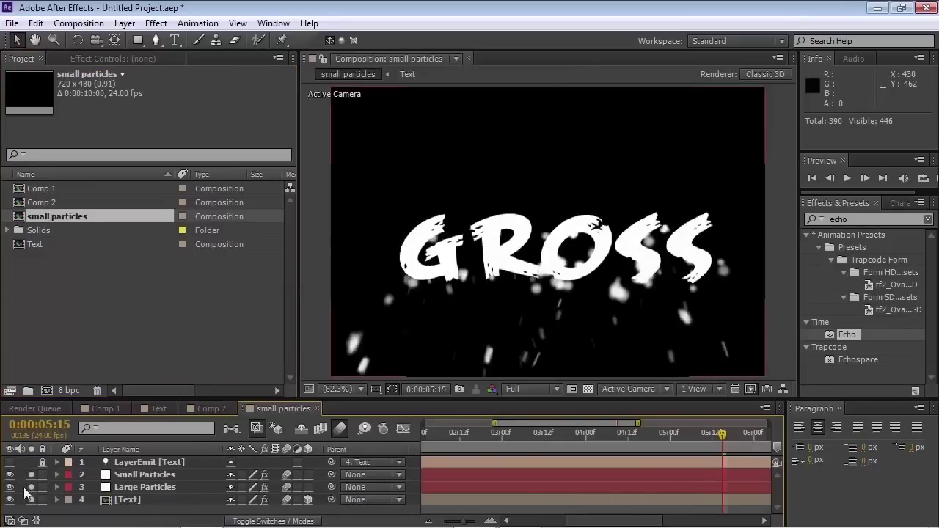
{"action": "left_click_drag", "start_coordinate": [32, 487], "coordinate": [32, 500]}
{"action": "left_click", "coordinate": [138, 477]}
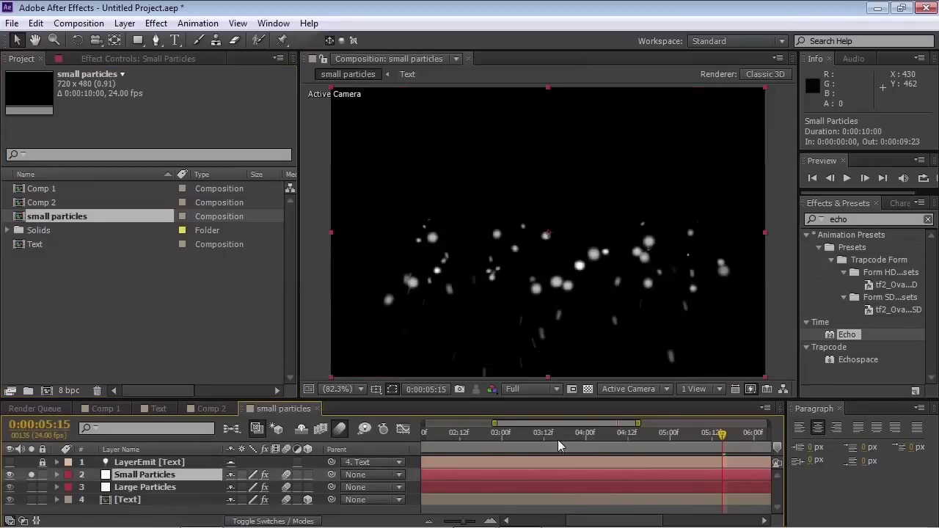
{"action": "left_click_drag", "start_coordinate": [597, 440], "coordinate": [623, 440]}
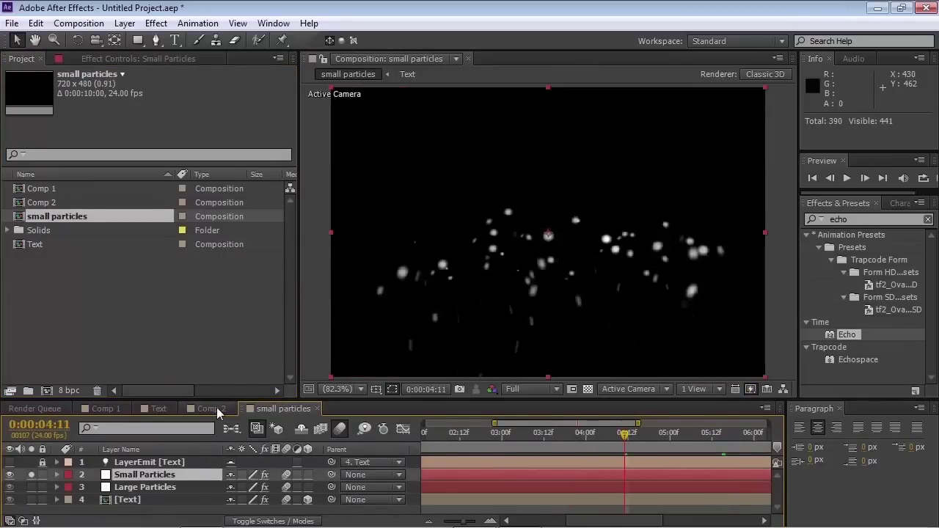
Rename Comp 2 as Main Comp, and place the small particles comp above Comp 1 in it as the only soloed layer
{"action": "left_click", "coordinate": [216, 408]}
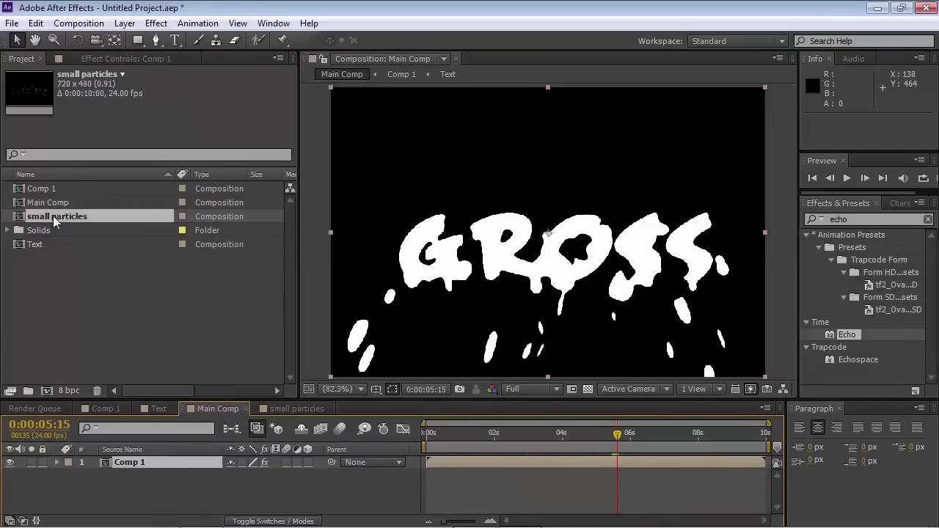
{"action": "left_click_drag", "start_coordinate": [53, 216], "coordinate": [177, 461]}
{"action": "left_click", "coordinate": [31, 475]}
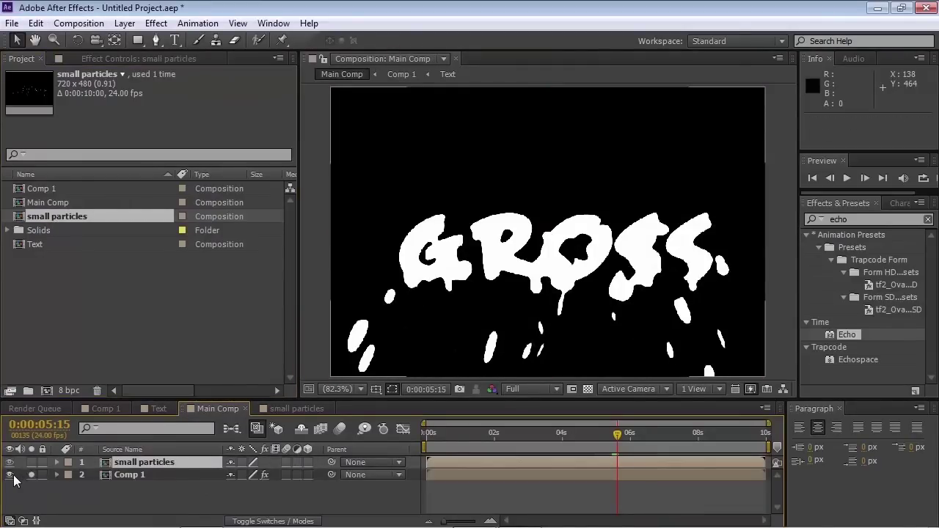
{"action": "left_click", "coordinate": [31, 462], "text": "alt"}
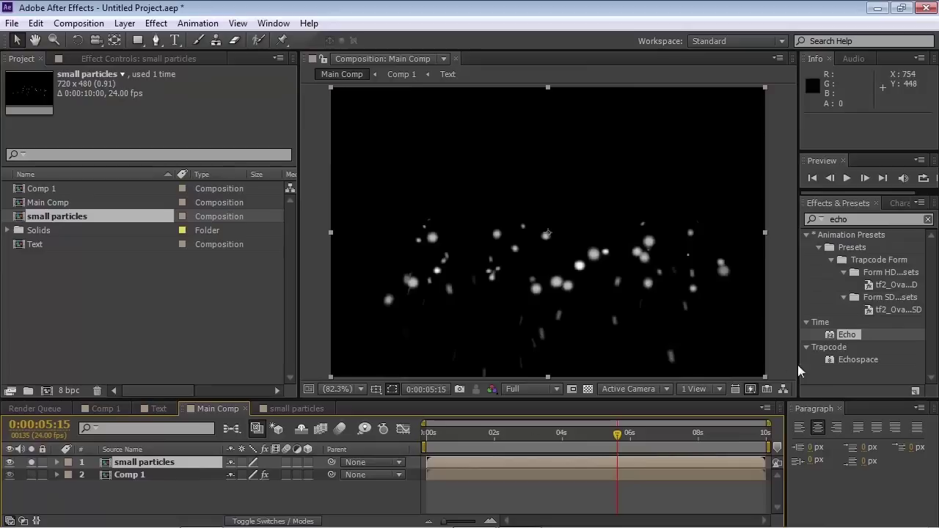
Apply Levels to the small particles layer and set its Alpha Input Black to 124 and Alpha Input White to 129
{"action": "left_click_drag", "start_coordinate": [867, 220], "coordinate": [807, 215]}
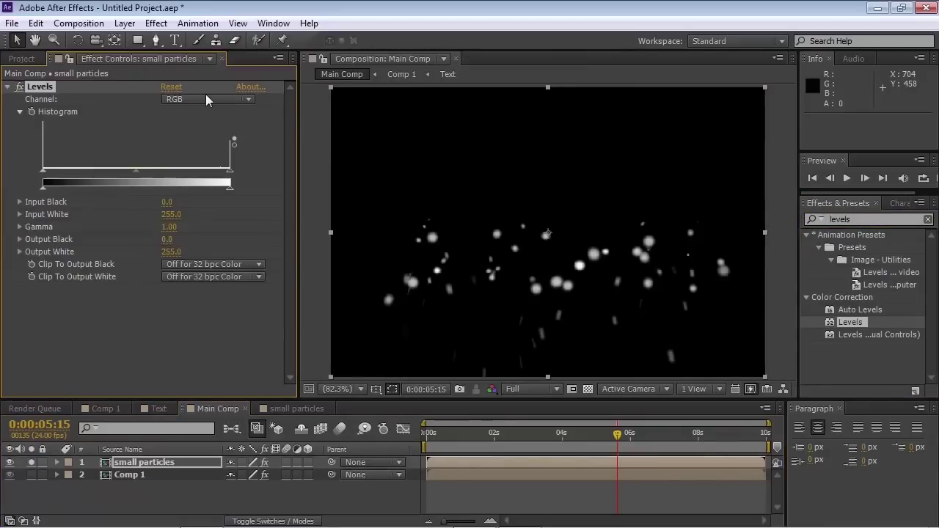
{"action": "left_click", "coordinate": [206, 97]}
{"action": "left_click", "coordinate": [224, 176]}
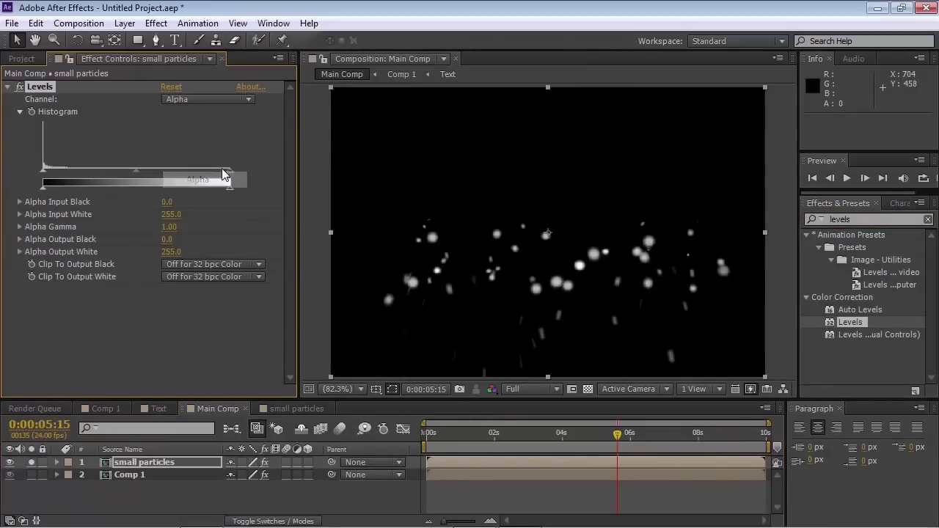
{"action": "left_click_drag", "start_coordinate": [230, 171], "coordinate": [151, 171]}
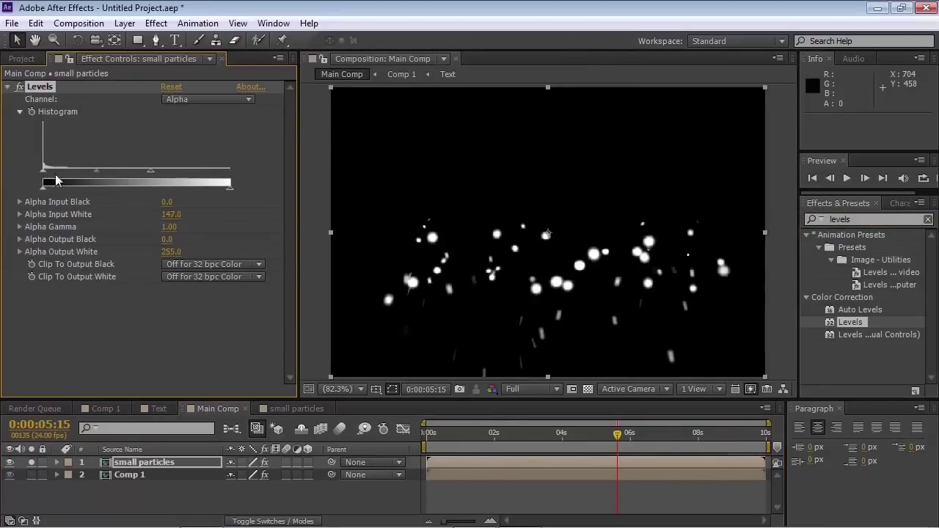
{"action": "left_click_drag", "start_coordinate": [44, 179], "coordinate": [143, 180]}
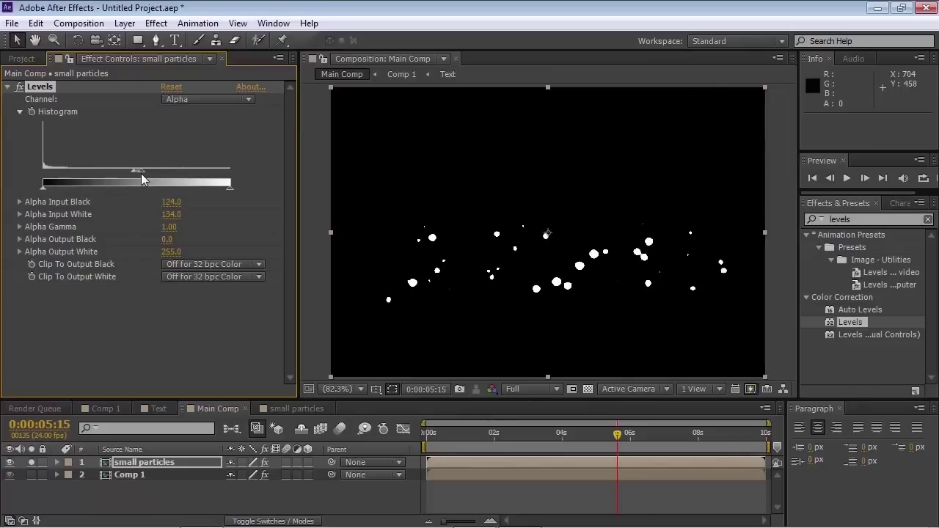
{"action": "scroll", "coordinate": [627, 314], "scroll_direction": "up", "scroll_amount": 3}
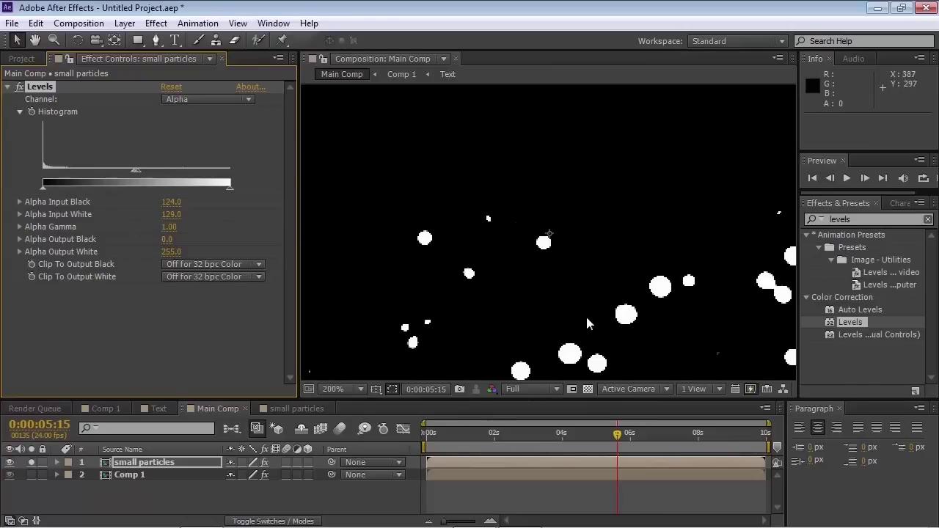
Compare the small particles up close with the Levels effect disabled and enabled, leaving it enabled
{"action": "left_click", "coordinate": [20, 88]}
{"action": "left_click", "coordinate": [20, 87]}
{"action": "left_click", "coordinate": [19, 87]}
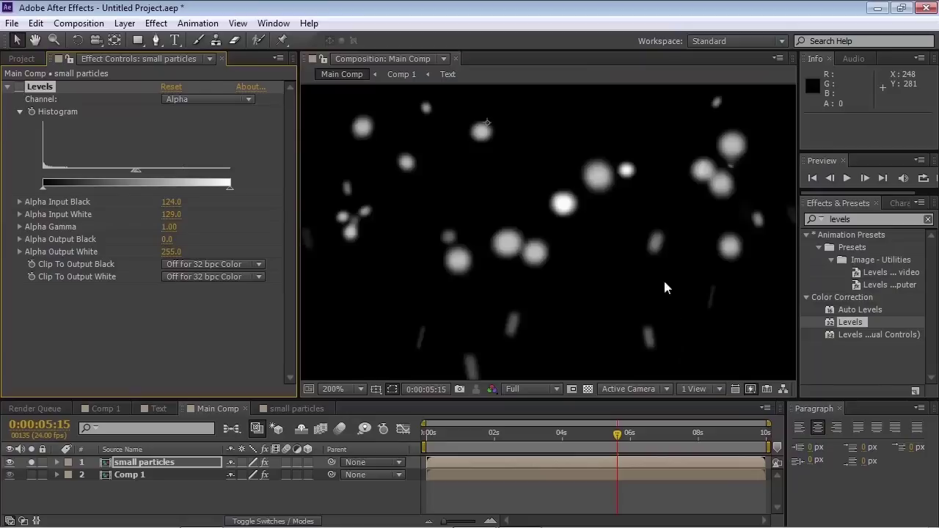
{"action": "left_click", "coordinate": [20, 88]}
{"action": "scroll", "coordinate": [562, 264], "scroll_direction": "down", "scroll_amount": 2}
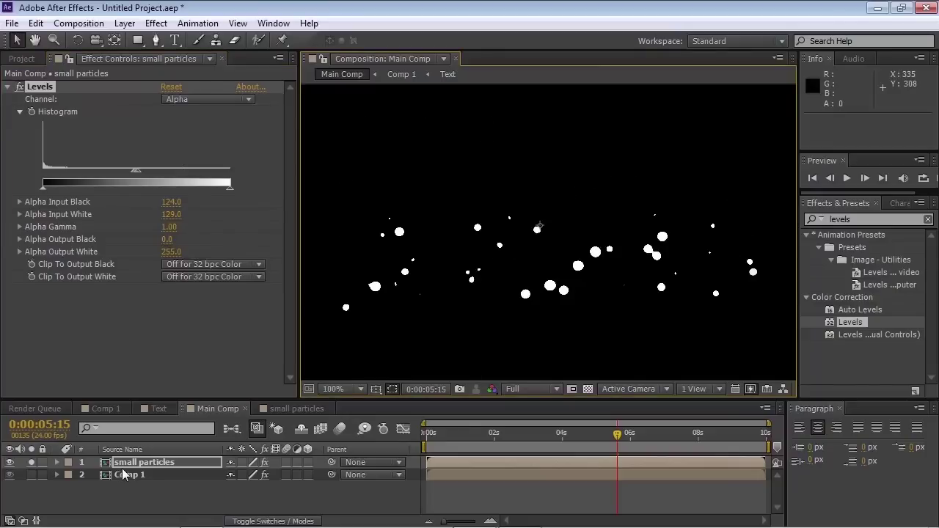
Duplicate the small particles layer and apply a black Fill effect to the lower copy
{"action": "key", "text": "ctrl+d"}
{"action": "left_click", "coordinate": [865, 220]}
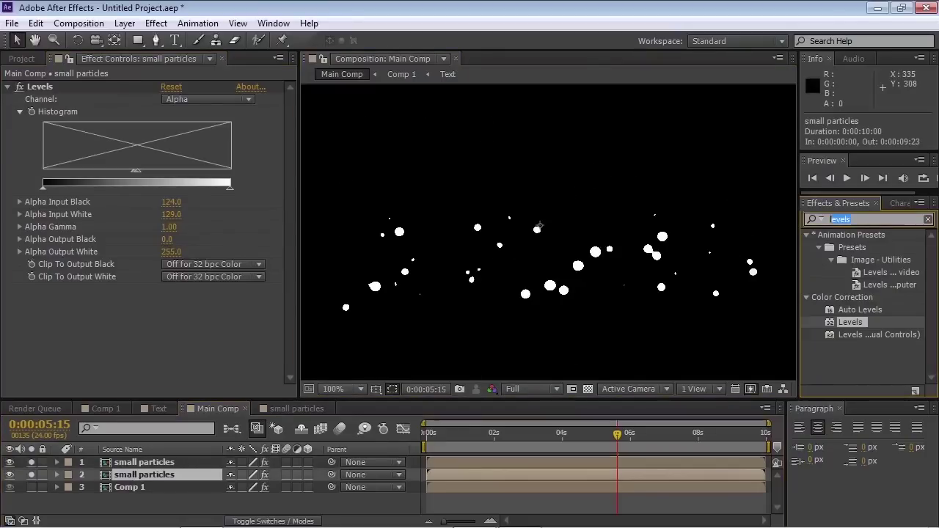
{"action": "type", "text": "fill"}
{"action": "double_click", "coordinate": [843, 322]}
{"action": "left_click", "coordinate": [169, 326]}
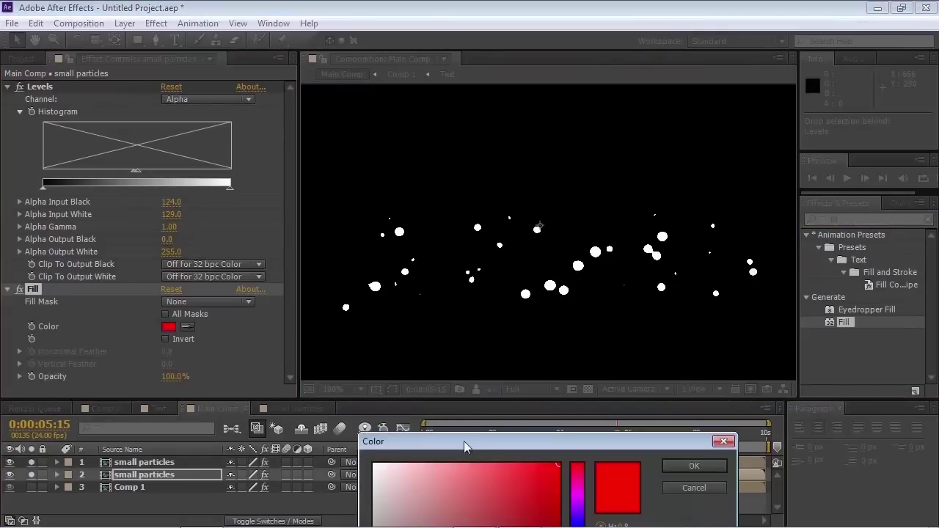
{"action": "left_click_drag", "start_coordinate": [358, 289], "coordinate": [455, 449]}
{"action": "left_click", "coordinate": [533, 204]}
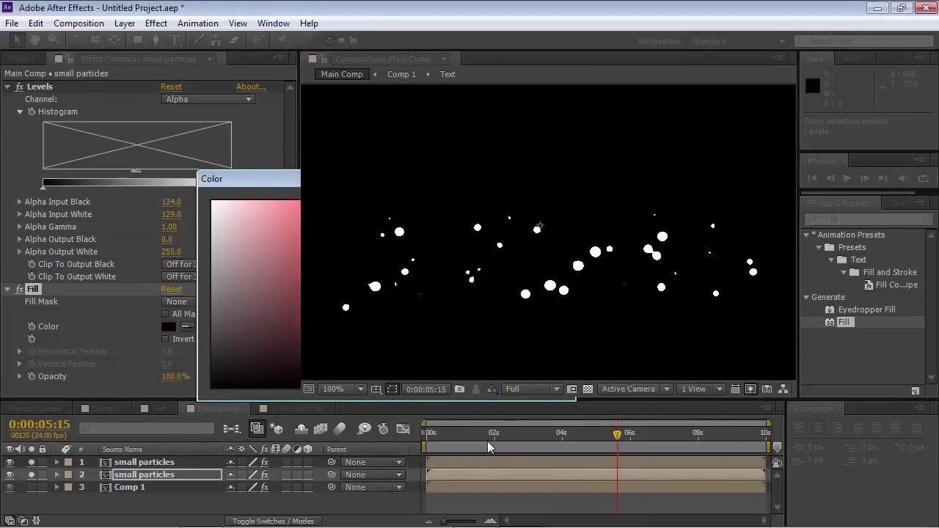
Over the transparency grid, nudge the black small particles copy slightly down and the white copy up to a Y position of 239
{"action": "left_click", "coordinate": [148, 474]}
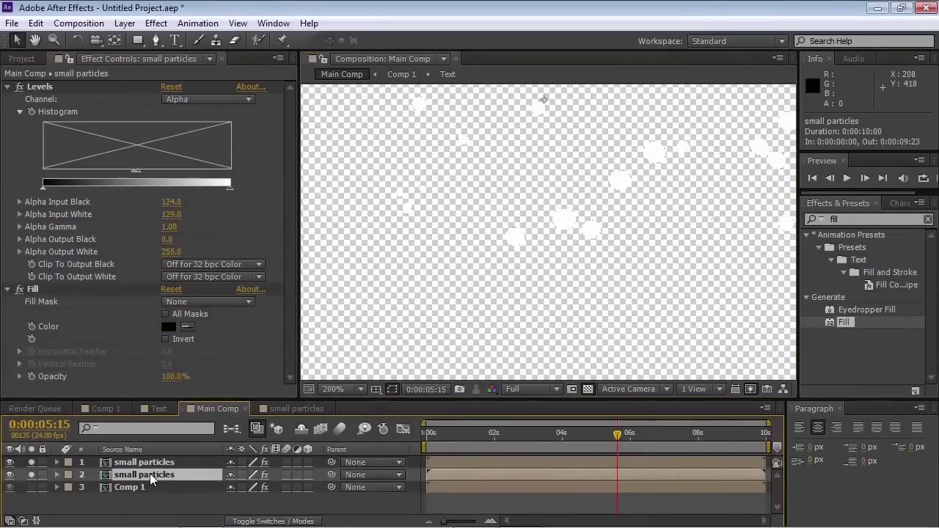
{"action": "key", "text": "Down"}
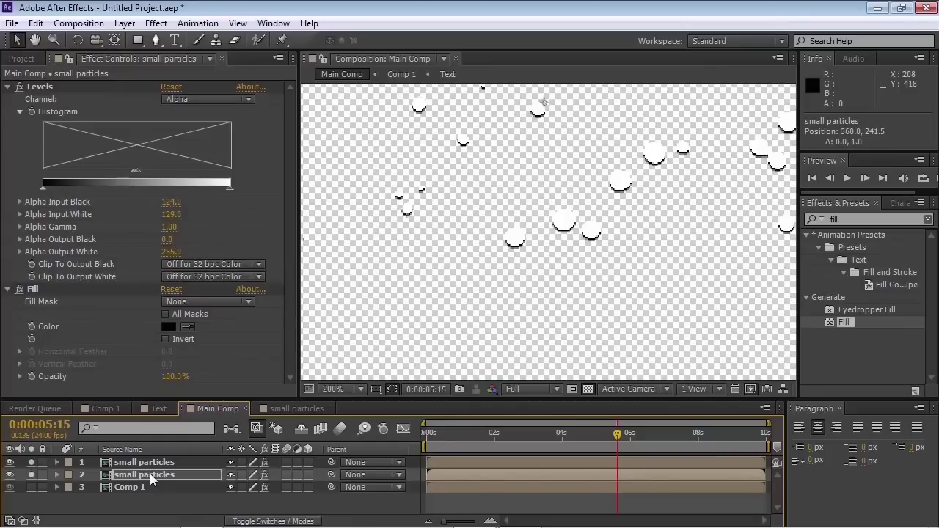
{"action": "left_click", "coordinate": [144, 463]}
{"action": "key", "text": "Up"}
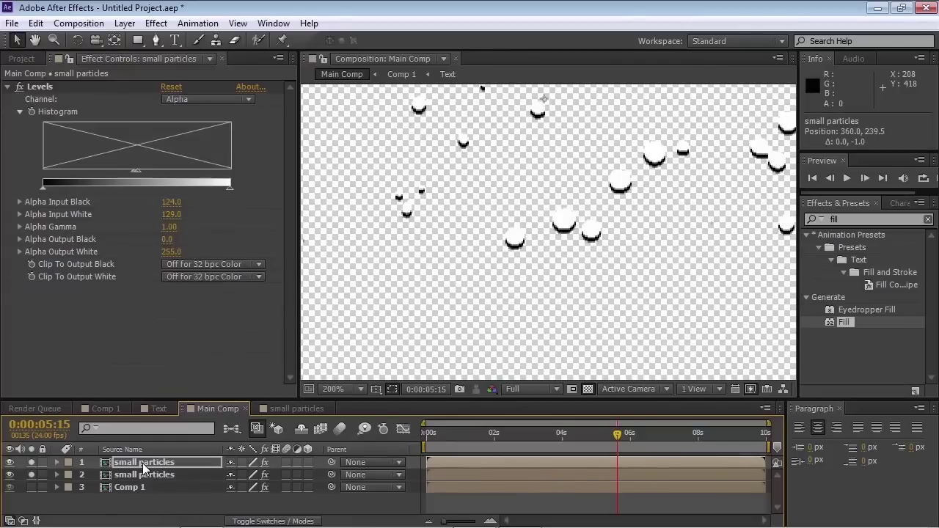
{"action": "key", "text": "period"}
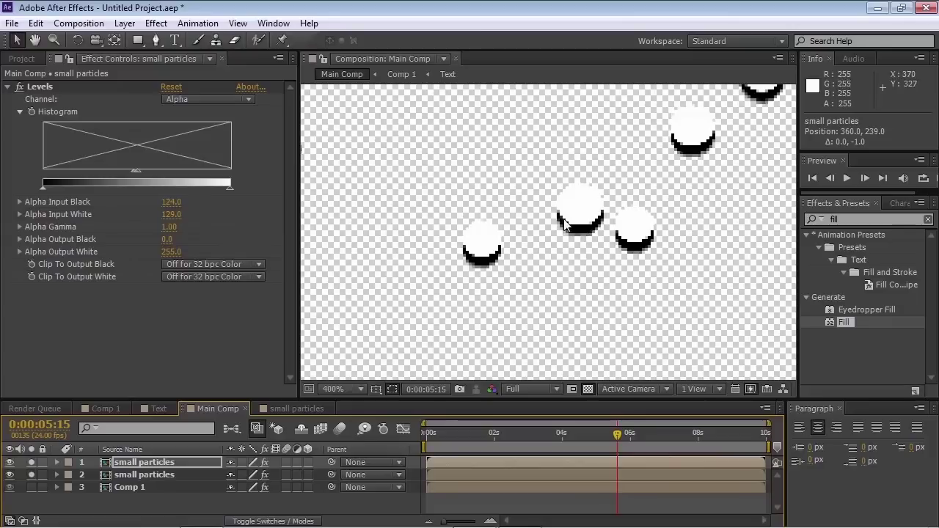
{"action": "key", "text": "slash"}
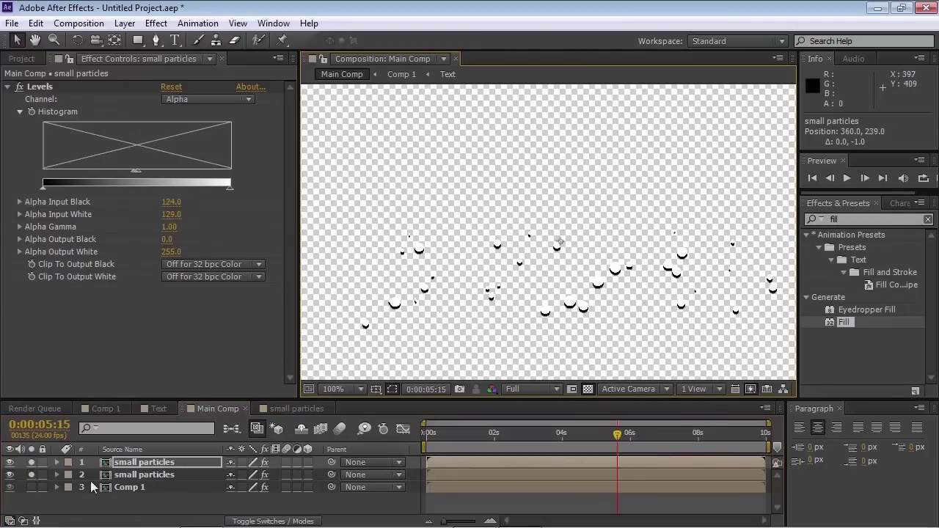
Pre-compose both small particles layers into a new composition named "droplets"
{"action": "left_click", "coordinate": [135, 479], "text": "shift"}
{"action": "left_click", "coordinate": [125, 22]}
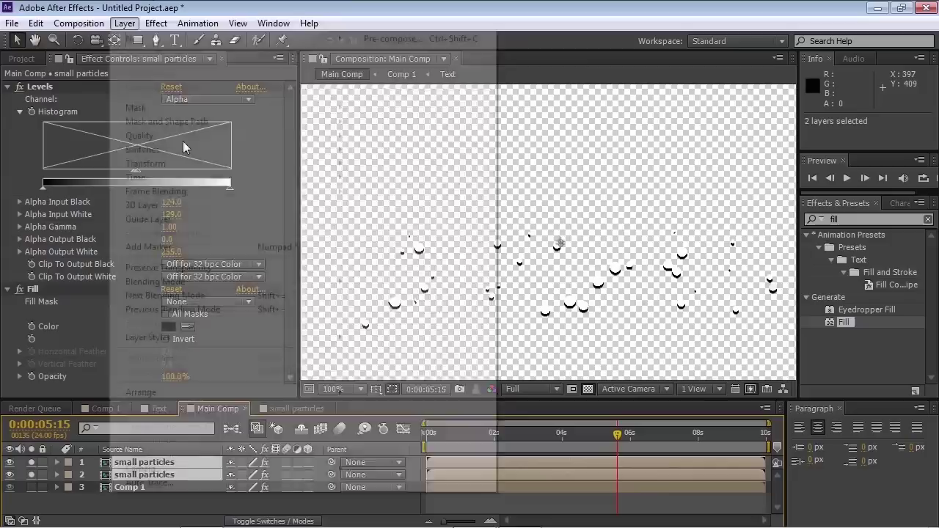
{"action": "left_click", "coordinate": [411, 38]}
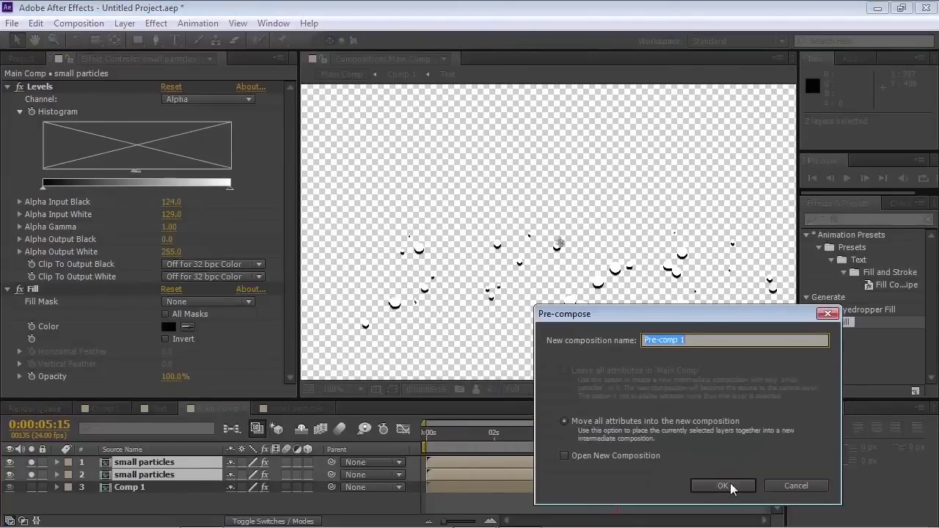
{"action": "type", "text": "droplets"}
{"action": "key", "text": "Return"}
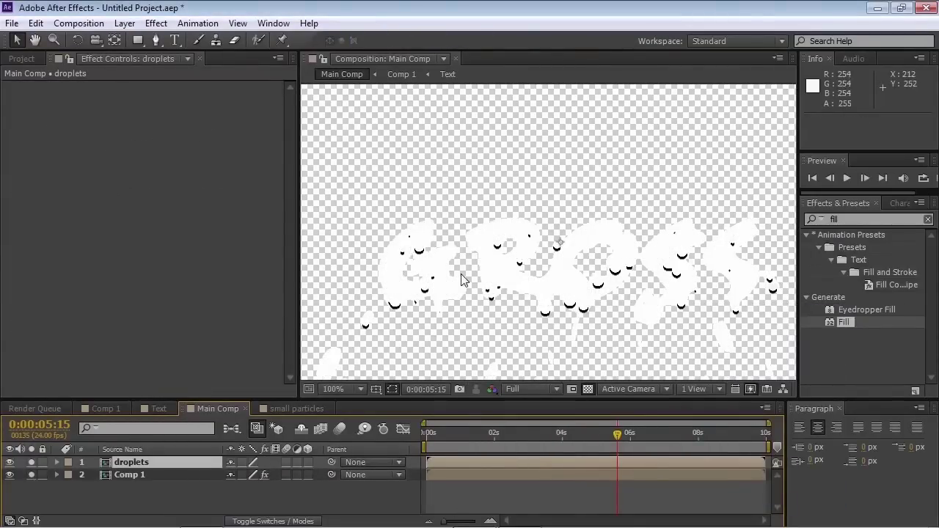
With Comp 1 also soloed, turn on Preserve Underlying Transparency for the droplets layer and compare the text with it off and on
{"action": "left_click_drag", "start_coordinate": [446, 278], "coordinate": [422, 246]}
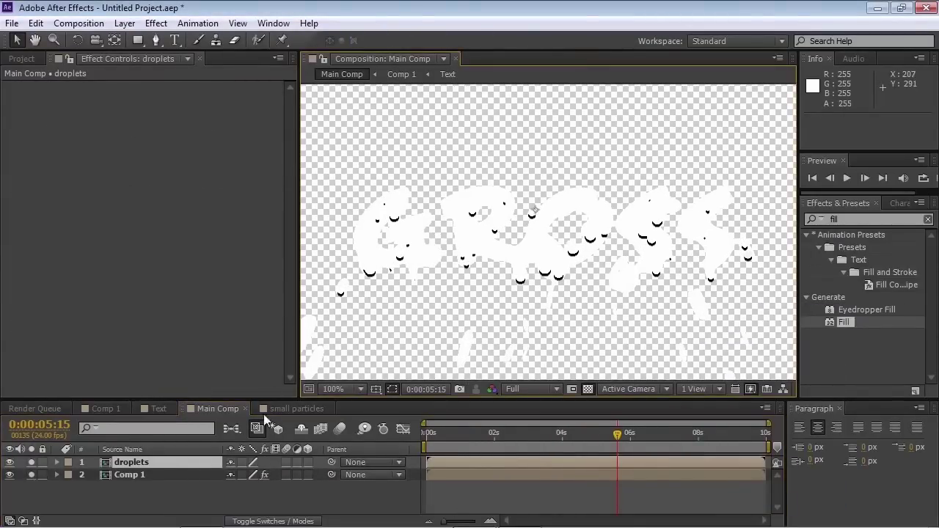
{"action": "left_click", "coordinate": [297, 521]}
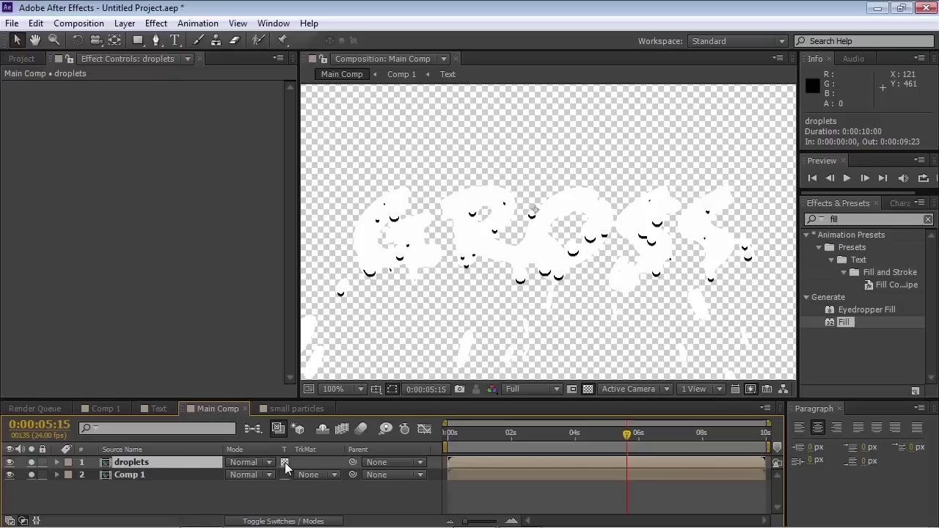
{"action": "scroll", "coordinate": [729, 297], "scroll_direction": "up", "scroll_amount": 1}
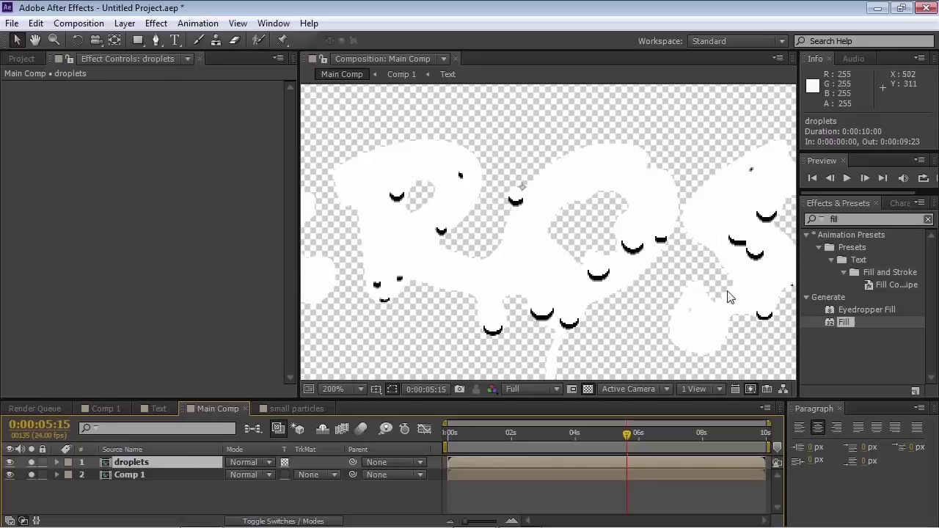
{"action": "left_click_drag", "start_coordinate": [651, 308], "coordinate": [566, 328]}
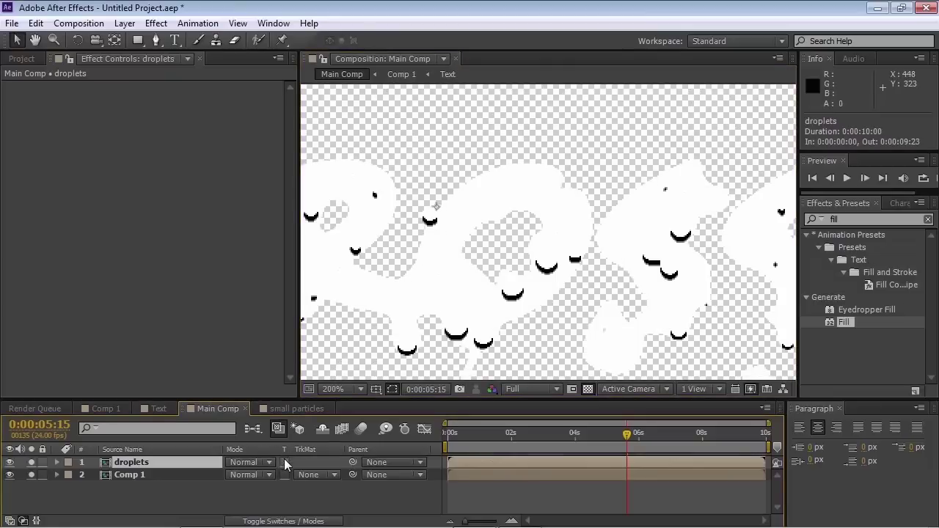
{"action": "left_click_drag", "start_coordinate": [422, 87], "coordinate": [660, 112]}
{"action": "left_click_drag", "start_coordinate": [414, 204], "coordinate": [541, 230]}
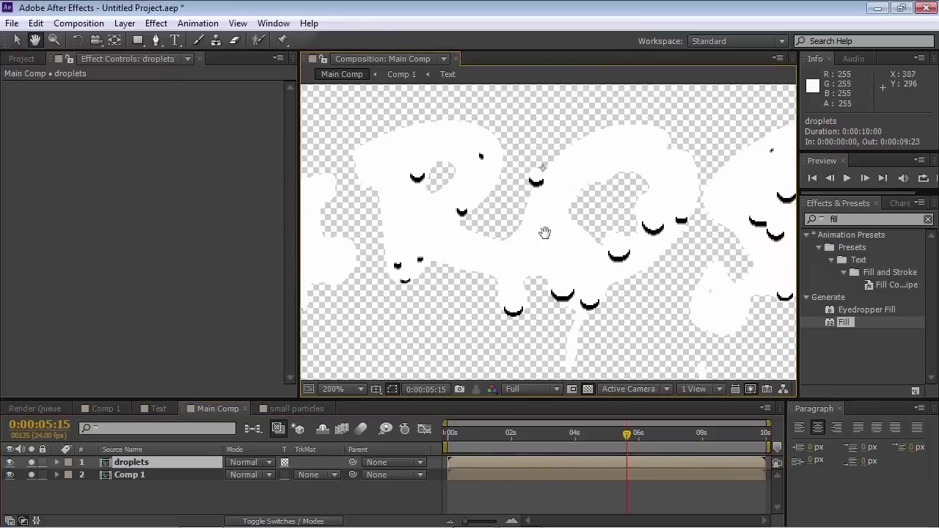
{"action": "scroll", "coordinate": [700, 216], "scroll_direction": "down", "scroll_amount": 1}
Add a Stroke layer style to Comp 1 in black, with size 2.0 and position Inside
{"action": "left_click", "coordinate": [136, 475]}
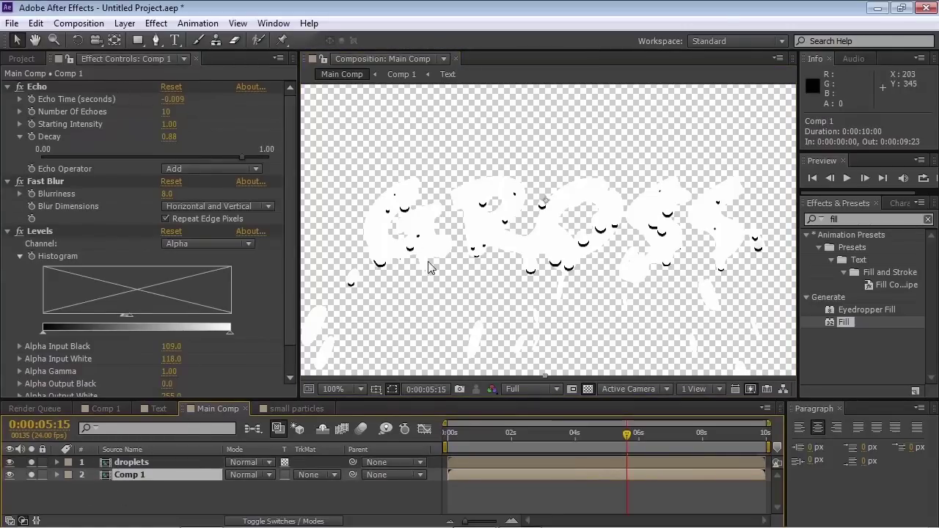
{"action": "left_click", "coordinate": [123, 24]}
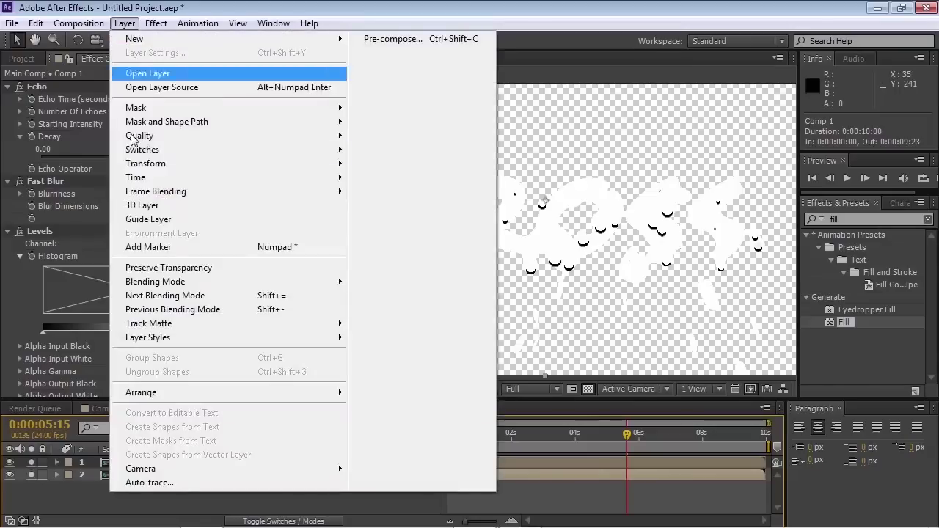
{"action": "mouse_move", "coordinate": [192, 338]}
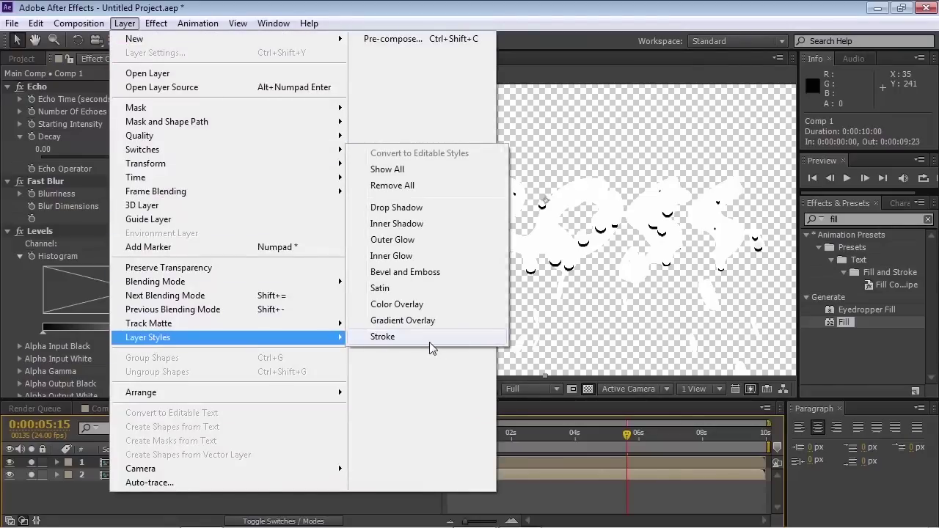
{"action": "left_click", "coordinate": [429, 339]}
{"action": "left_click", "coordinate": [233, 487]}
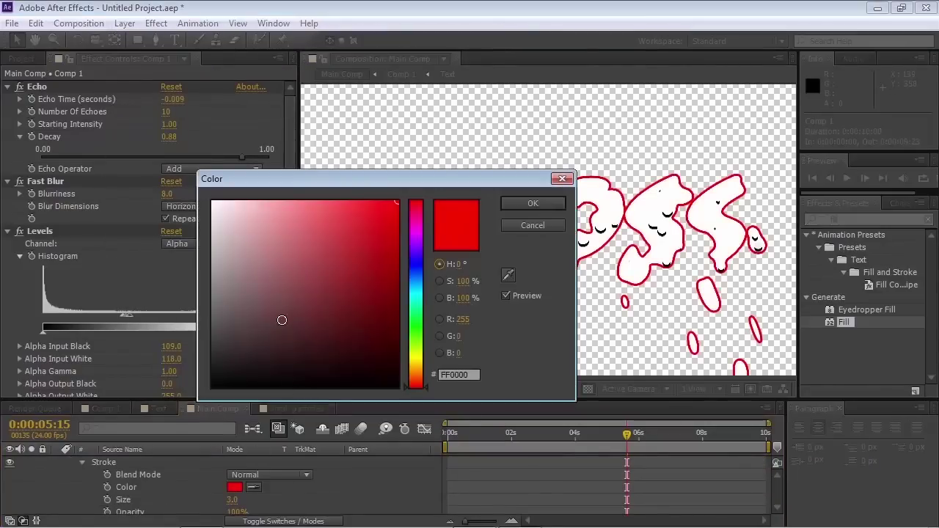
{"action": "left_click_drag", "start_coordinate": [275, 317], "coordinate": [534, 489]}
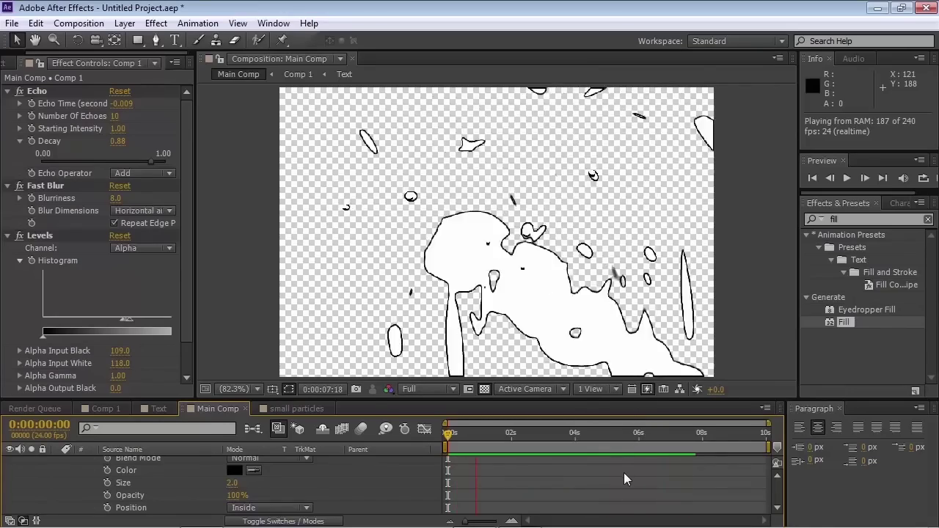
Scrub the outlined animation to 0:00:06:06 and replace the word GROSS in the Text comp with "SICK"
{"action": "left_click", "coordinate": [517, 439]}
{"action": "left_click_drag", "start_coordinate": [516, 446], "coordinate": [647, 456]}
{"action": "left_click", "coordinate": [160, 410]}
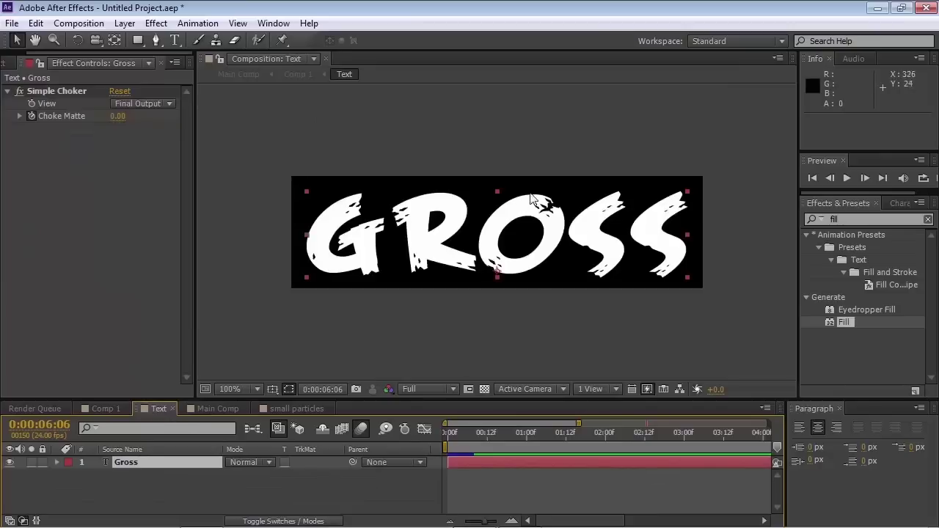
{"action": "double_click", "coordinate": [496, 216]}
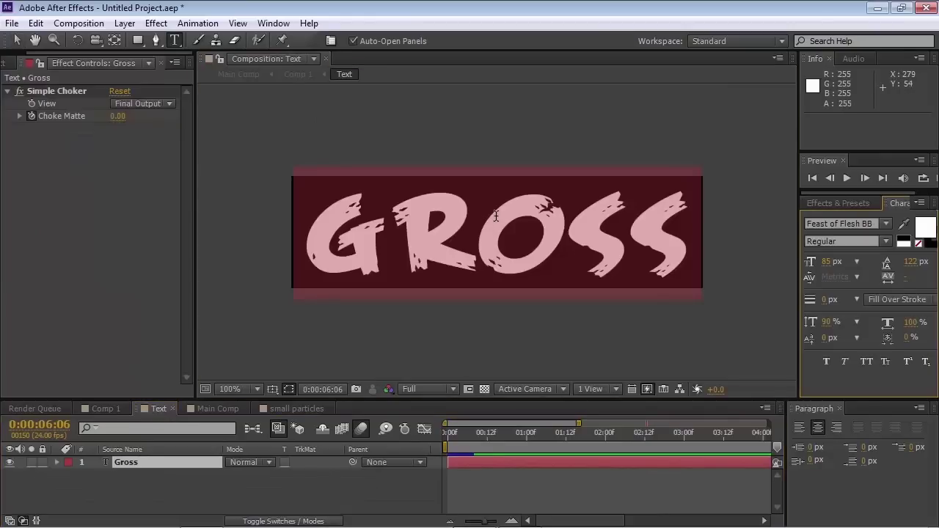
{"action": "type", "text": "SICK"}
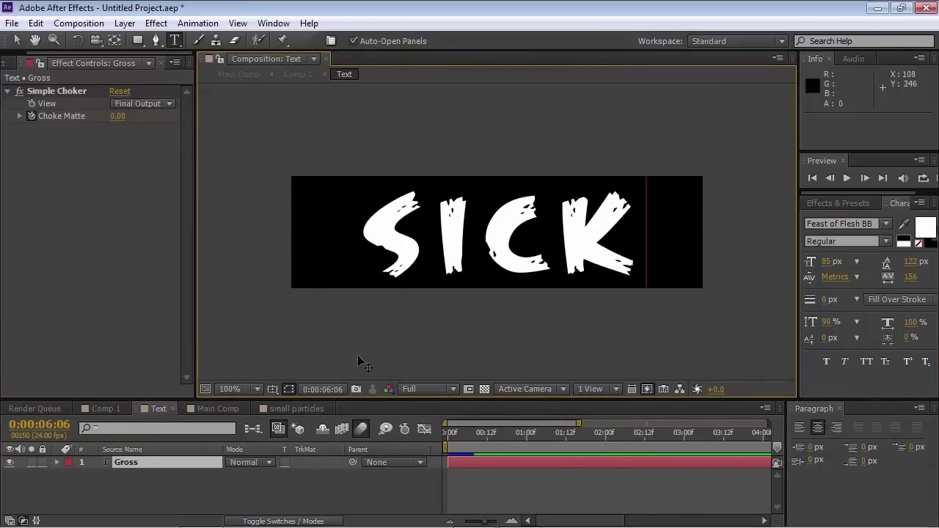
Check the gooey SICK text in Main Comp at 0:00:06:22 and 0:00:03:10
{"action": "left_click", "coordinate": [218, 409]}
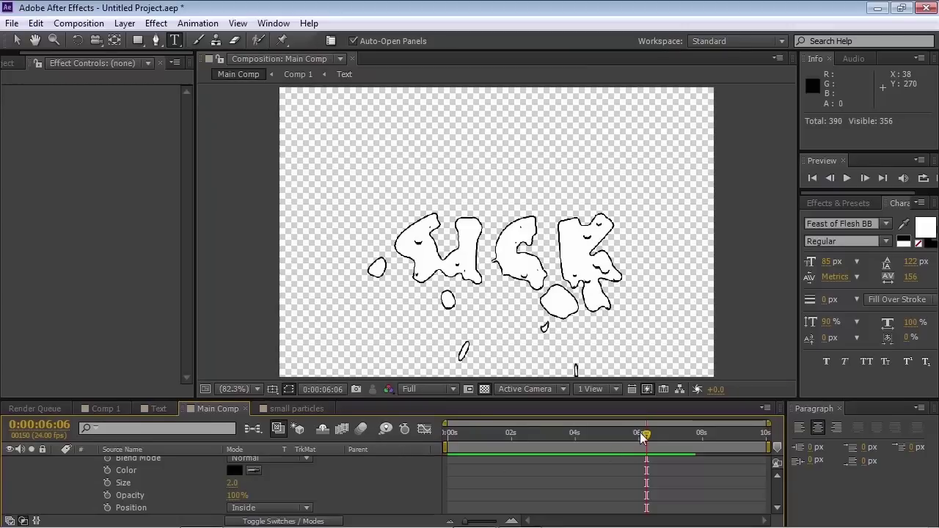
{"action": "left_click", "coordinate": [665, 434]}
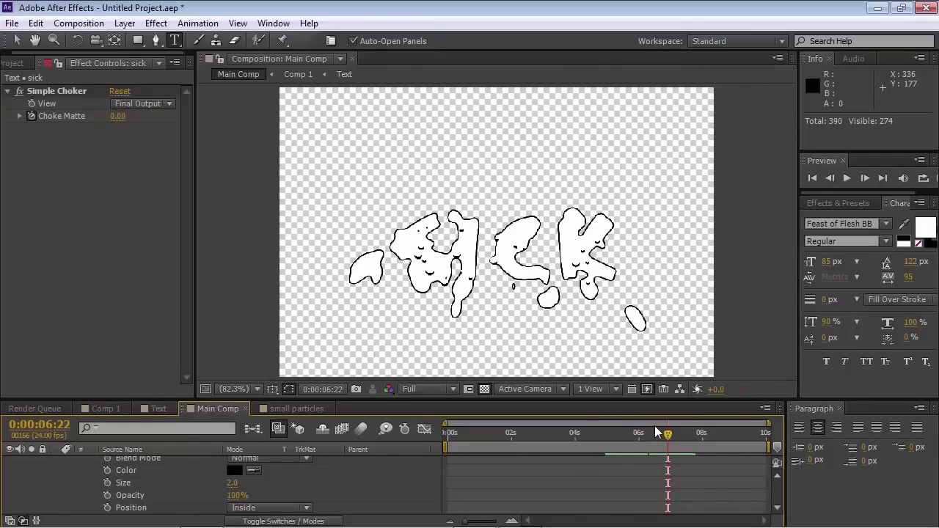
{"action": "left_click", "coordinate": [557, 442]}
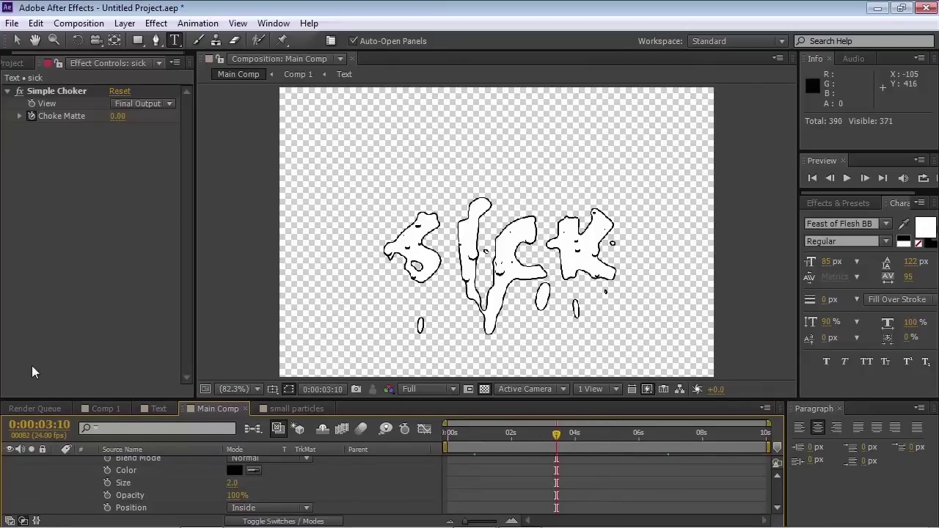
Replace the word in the Text comp with "NASTY" and review the gooey animation in Main Comp and the rendered word comp
{"action": "left_click", "coordinate": [156, 412]}
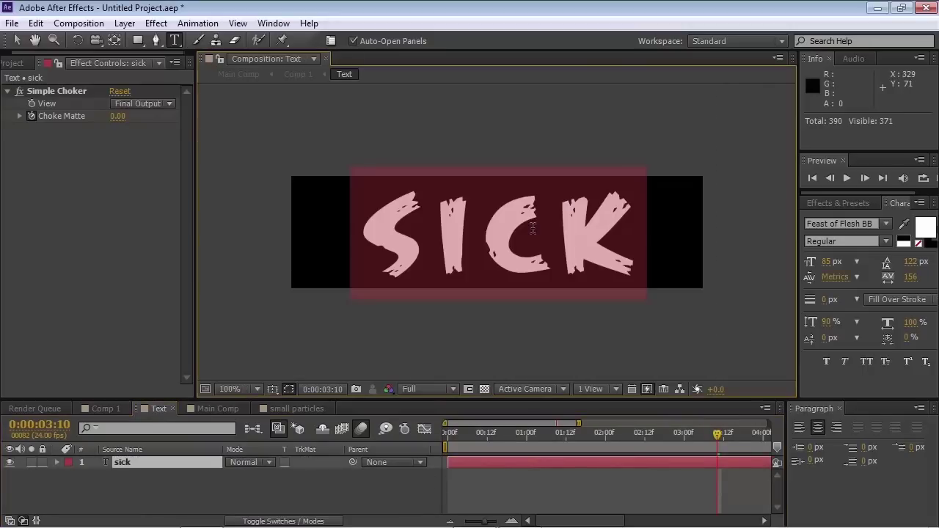
{"action": "type", "text": "NASTY"}
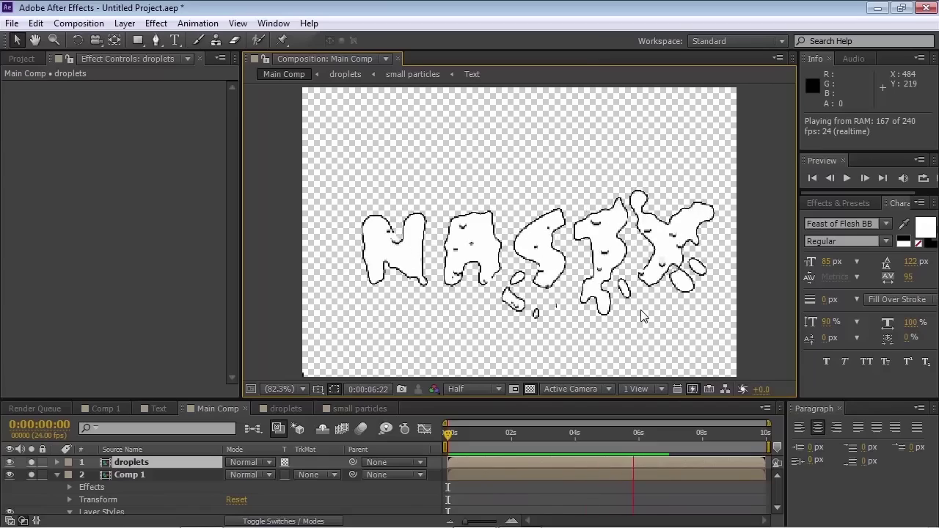
{"action": "key", "text": "space"}
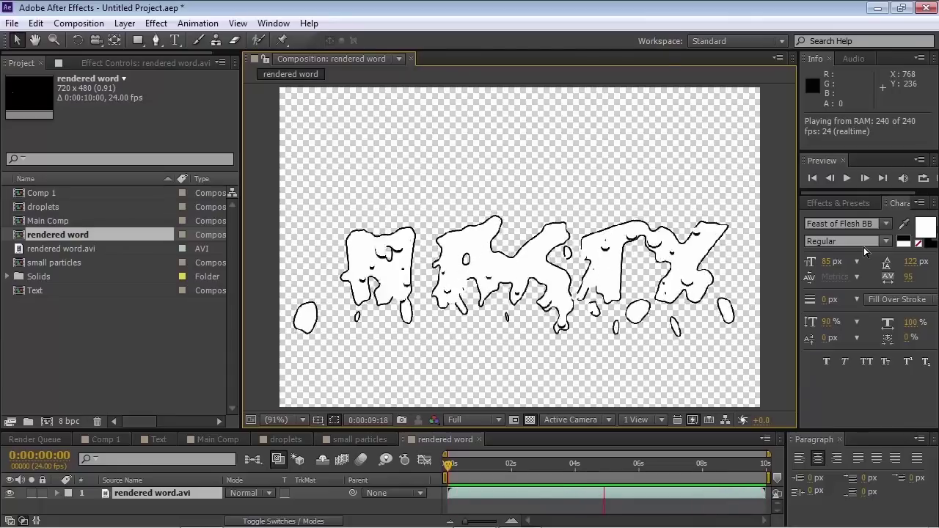
{"action": "left_click", "coordinate": [632, 490]}
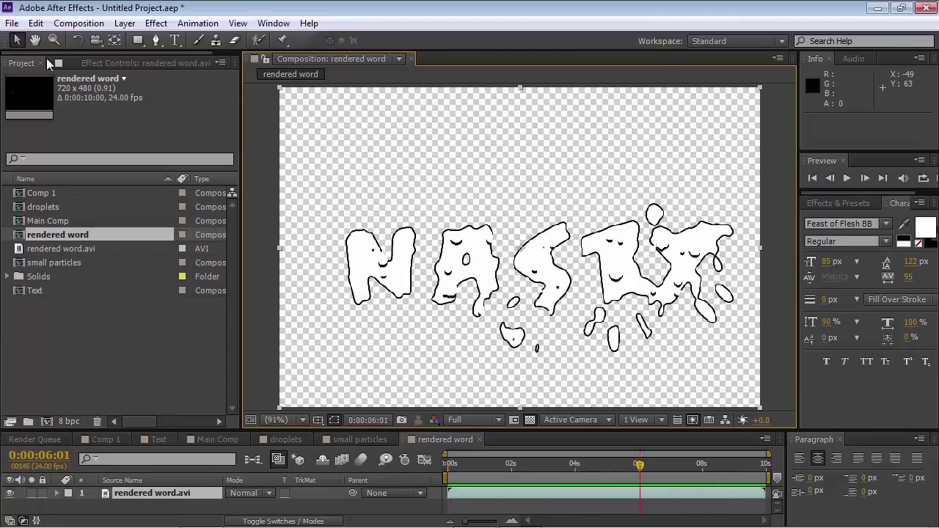
{"action": "left_click_drag", "start_coordinate": [647, 465], "coordinate": [709, 465]}
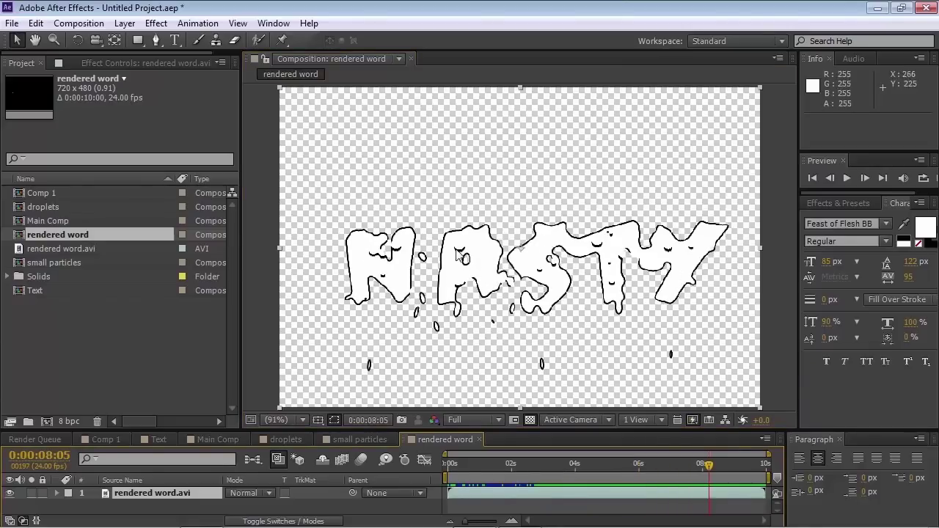
{"action": "key", "text": "space"}
Create a full-frame turquoise solid (00FF8A) in the rendered word comp
{"action": "left_click", "coordinate": [125, 22]}
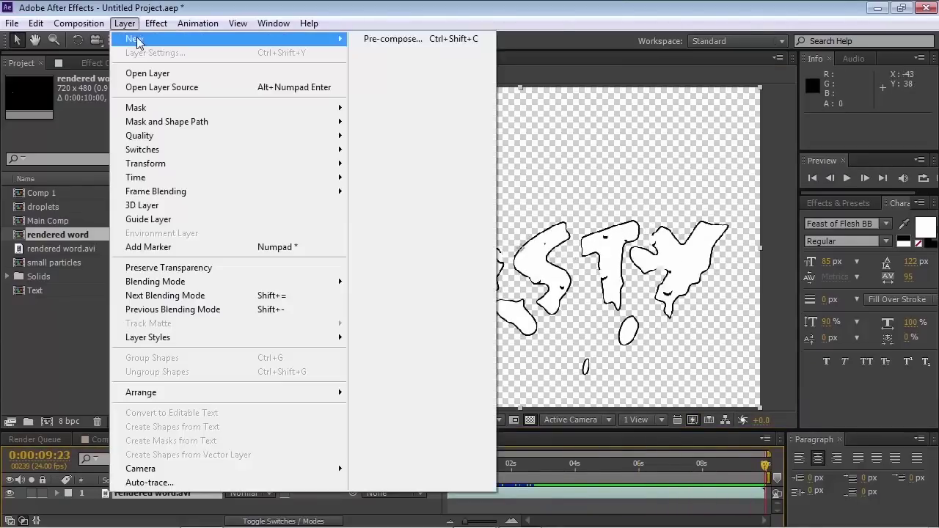
{"action": "mouse_move", "coordinate": [220, 39]}
{"action": "left_click", "coordinate": [381, 57]}
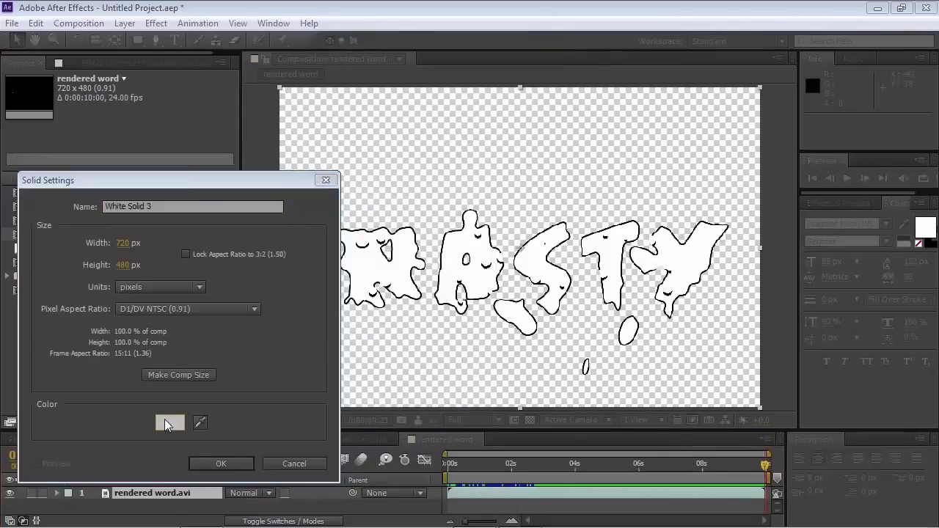
{"action": "left_click", "coordinate": [170, 422]}
{"action": "left_click", "coordinate": [415, 312]}
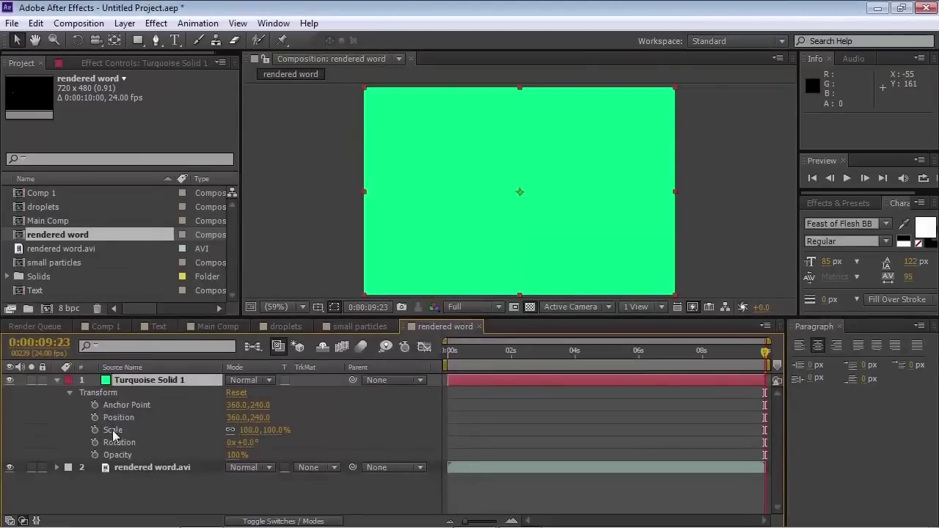
Unlink the turquoise solid's scale proportions and set its vertical scale to 33.3%, making a horizontal stripe
{"action": "left_click", "coordinate": [250, 430]}
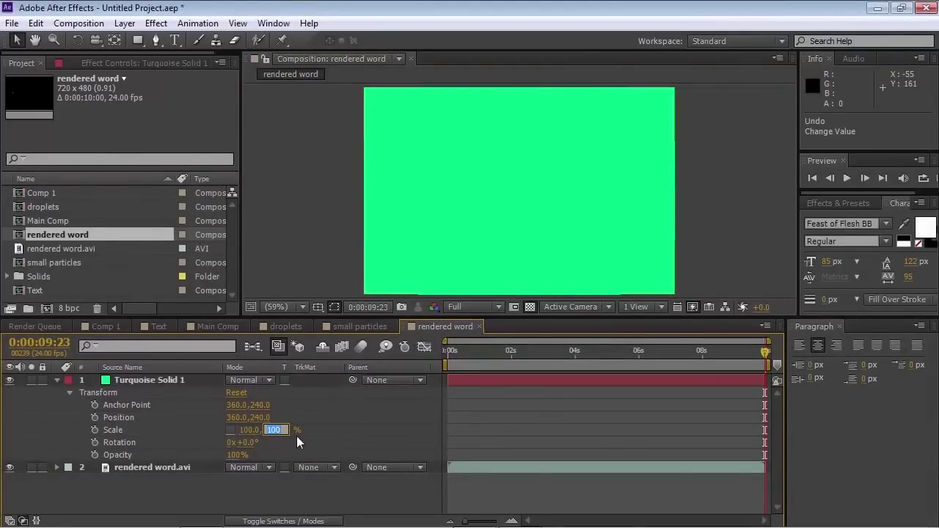
{"action": "type", "text": "33.3"}
{"action": "key", "text": "Return"}
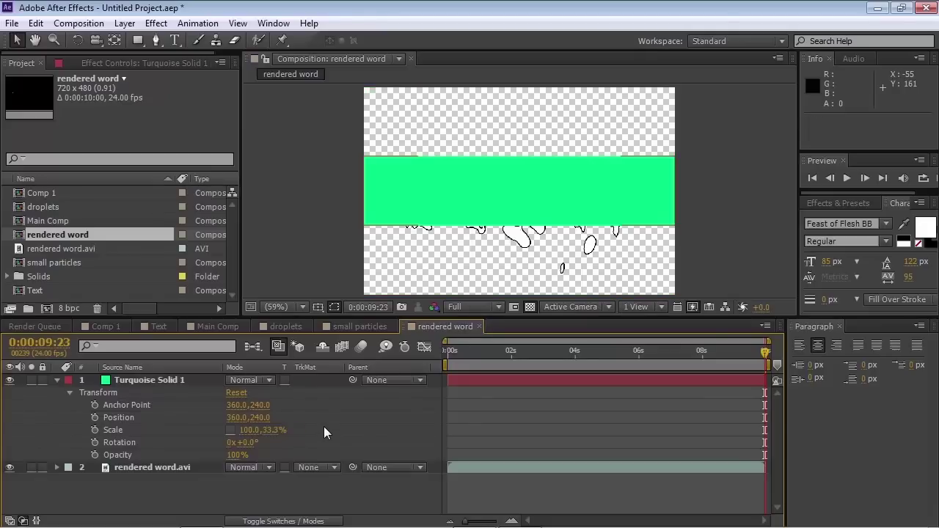
{"action": "left_click_drag", "start_coordinate": [329, 320], "coordinate": [330, 379]}
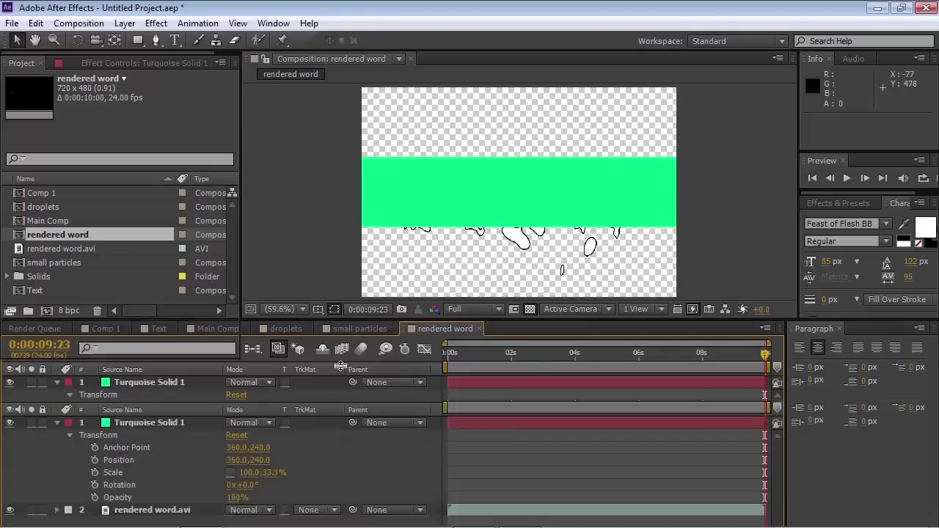
Create a second solid in light magenta (EC8CFA) for the upper stripe
{"action": "left_click", "coordinate": [125, 28]}
{"action": "mouse_move", "coordinate": [130, 38]}
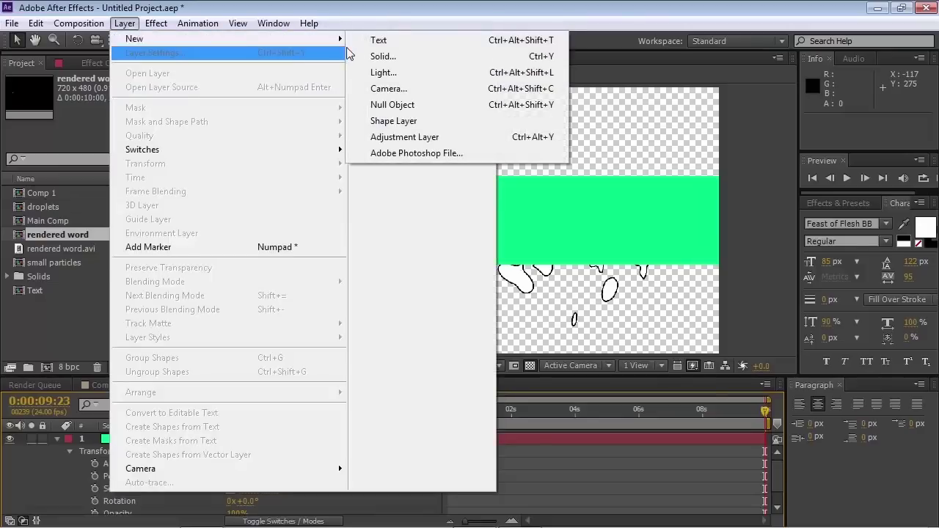
{"action": "left_click", "coordinate": [389, 61]}
{"action": "left_click", "coordinate": [176, 424]}
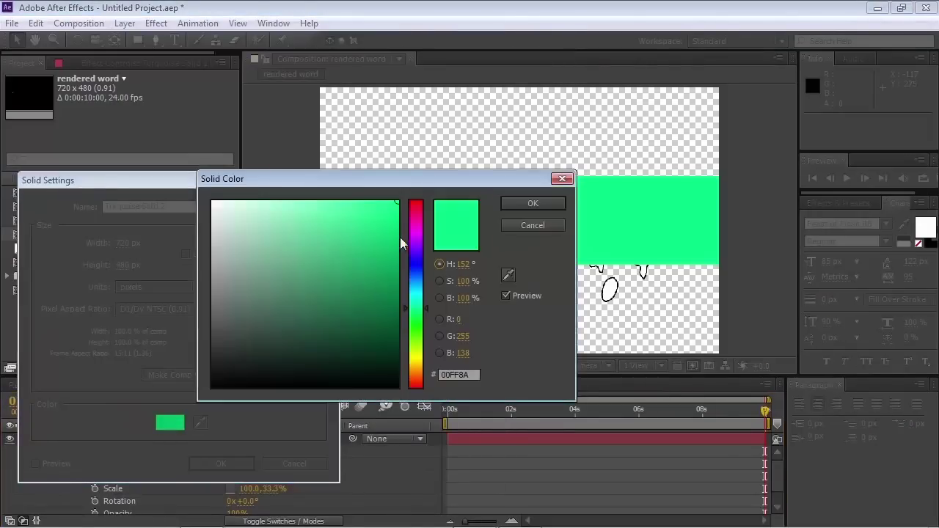
{"action": "left_click", "coordinate": [416, 240]}
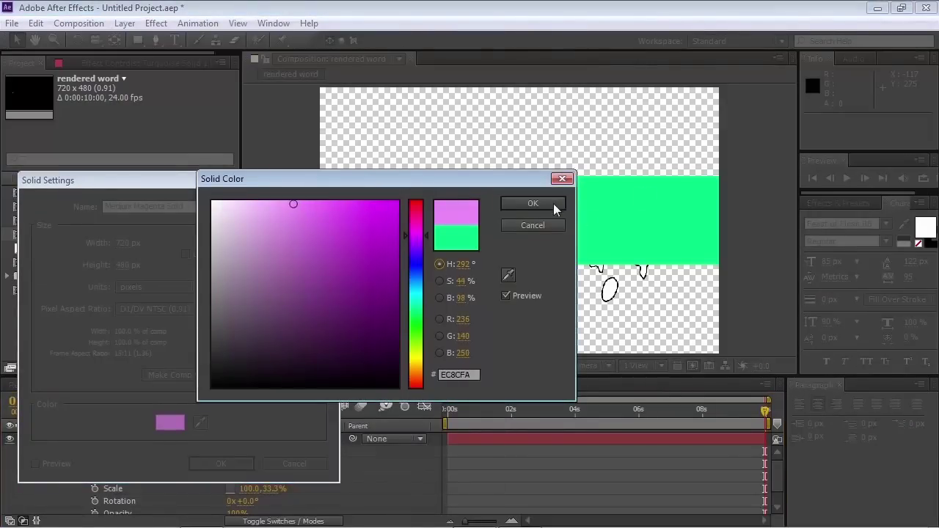
{"action": "left_click", "coordinate": [553, 203]}
Create a third solid in cream (FAF8EA) for the lower stripe
{"action": "left_click", "coordinate": [169, 424]}
{"action": "left_click", "coordinate": [415, 362]}
{"action": "left_click", "coordinate": [223, 204]}
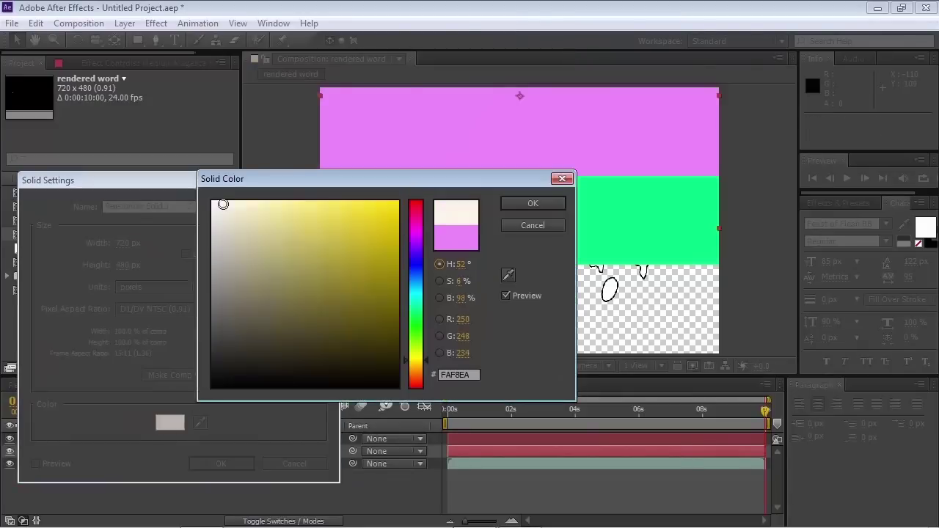
{"action": "left_click", "coordinate": [535, 206]}
{"action": "key", "text": "Return"}
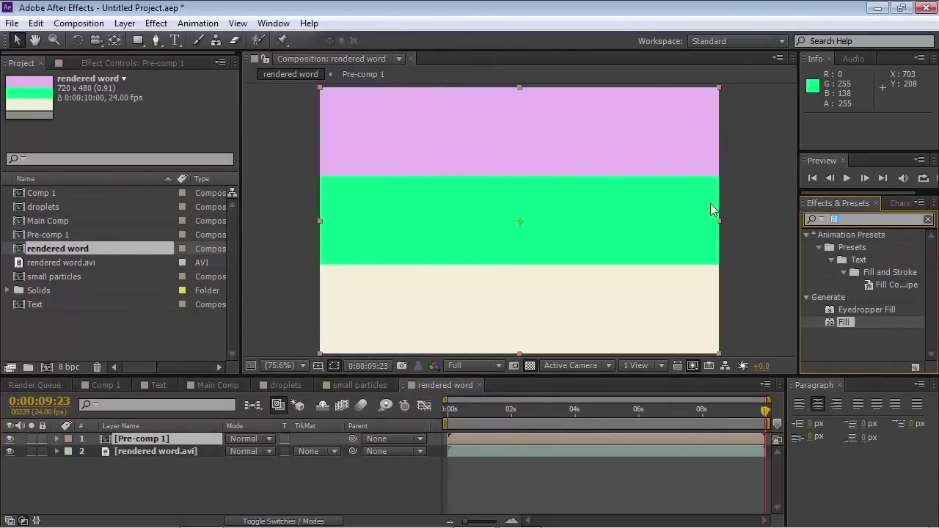
Apply Motion Tile with Tile Height 20.0 and the Offset effect to Pre-comp 1
{"action": "type", "text": "motion t"}
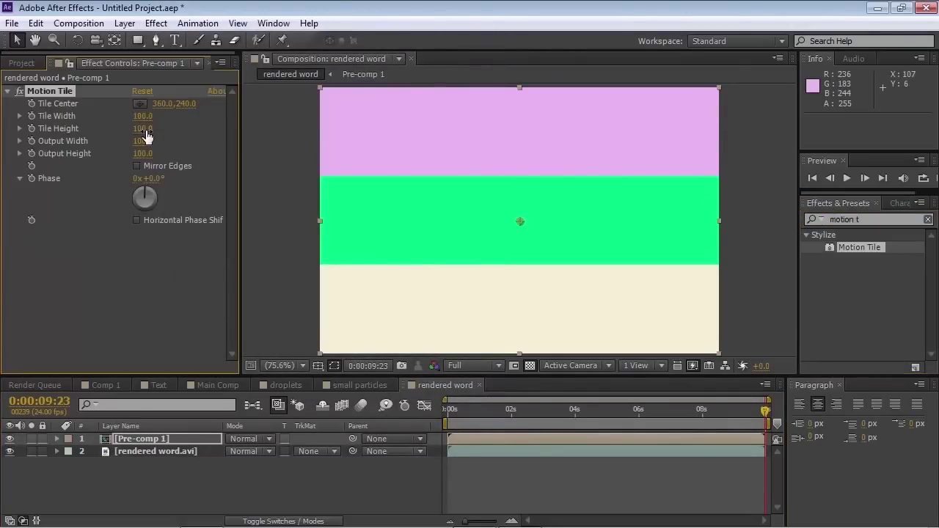
{"action": "left_click_drag", "start_coordinate": [135, 130], "coordinate": [91, 139]}
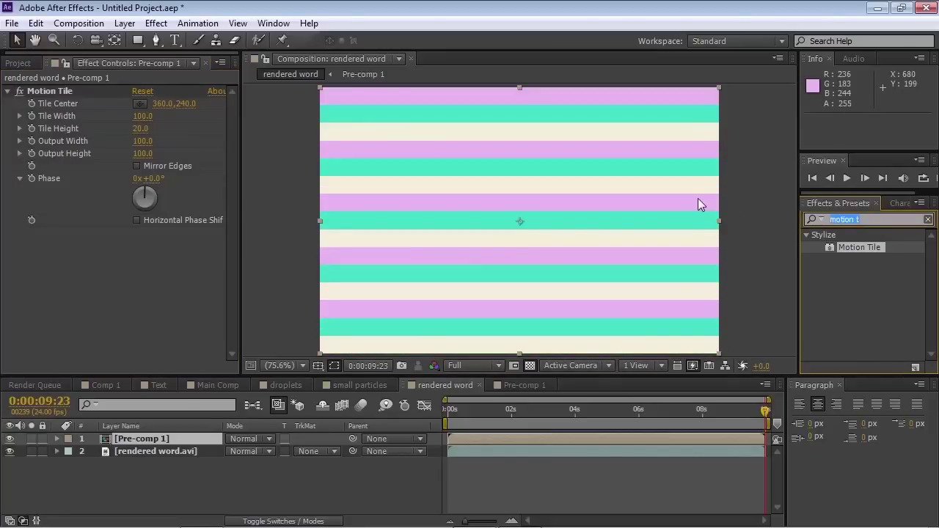
{"action": "type", "text": "offs"}
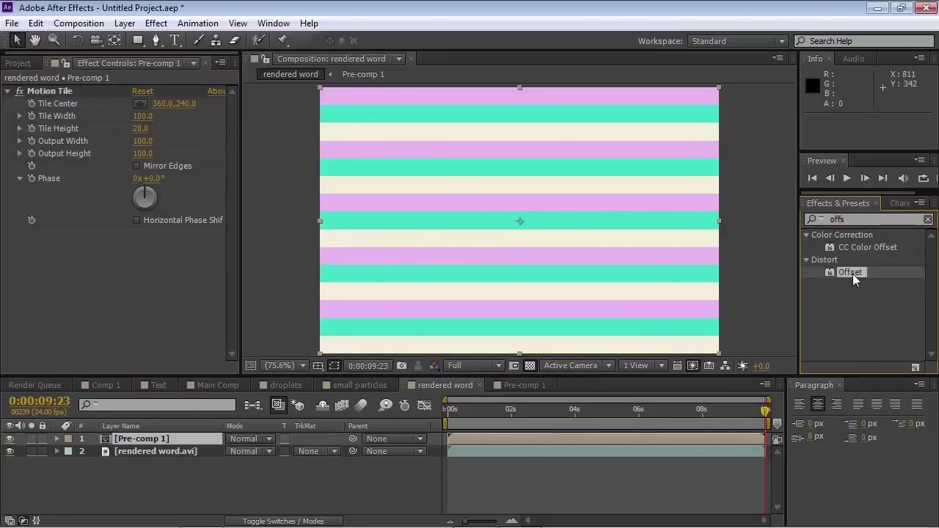
{"action": "left_click_drag", "start_coordinate": [852, 274], "coordinate": [518, 297]}
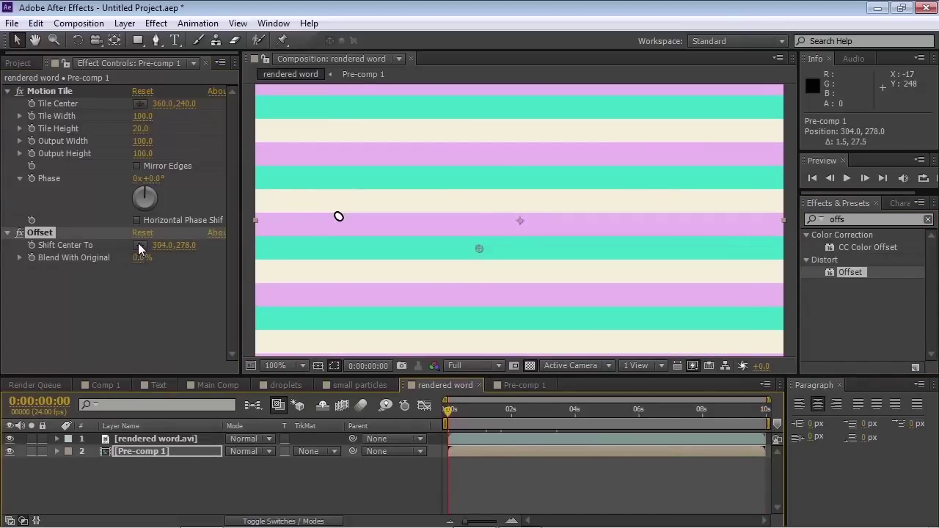
Keyframe Offset's Shift Center To at 342.0,78.0 on the first frame and 368.0,434.0 at 0:00:09:23, and preview the scrolling stripes
{"action": "left_click", "coordinate": [139, 246]}
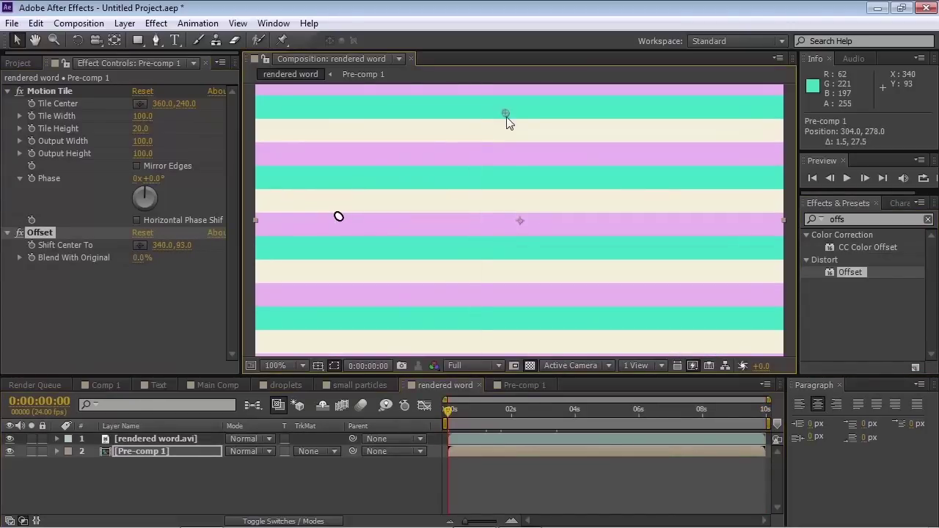
{"action": "left_click_drag", "start_coordinate": [506, 120], "coordinate": [507, 106]}
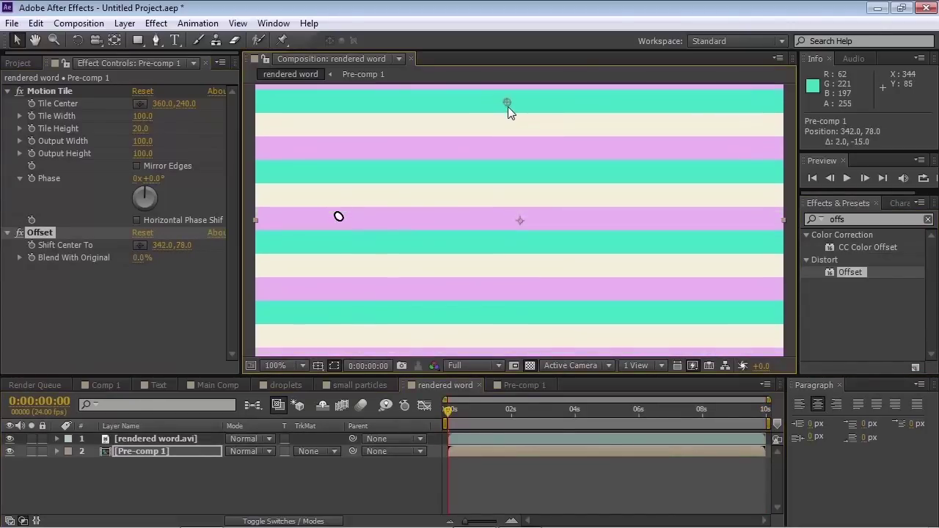
{"action": "left_click", "coordinate": [32, 245]}
{"action": "left_click", "coordinate": [762, 413]}
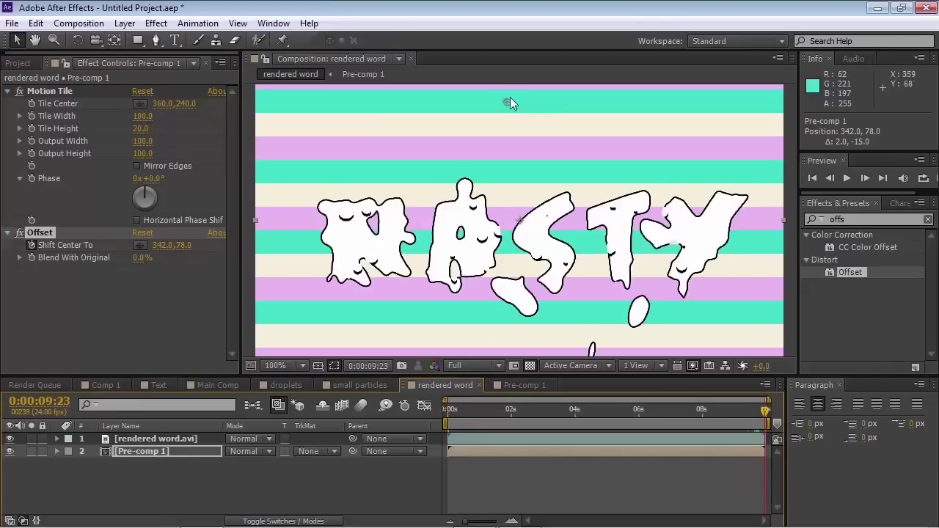
{"action": "left_click_drag", "start_coordinate": [507, 99], "coordinate": [529, 339]}
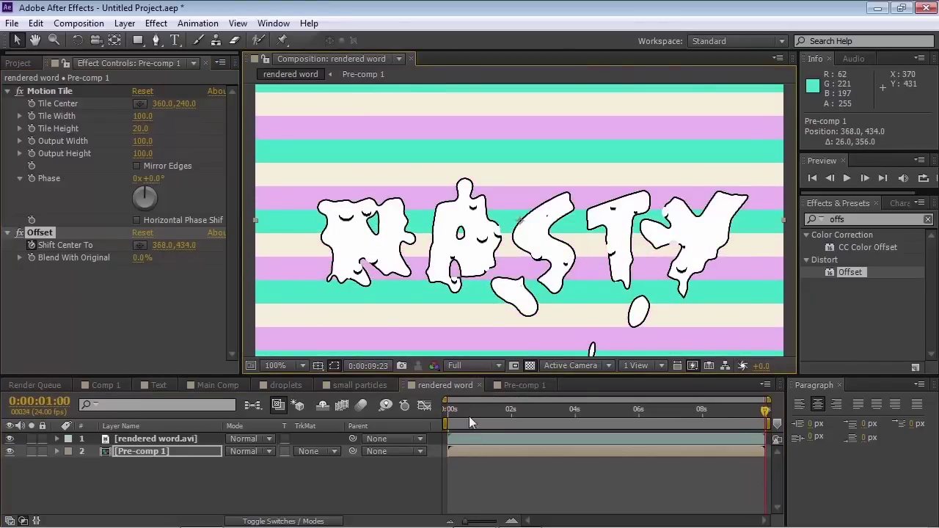
{"action": "key", "text": "space"}
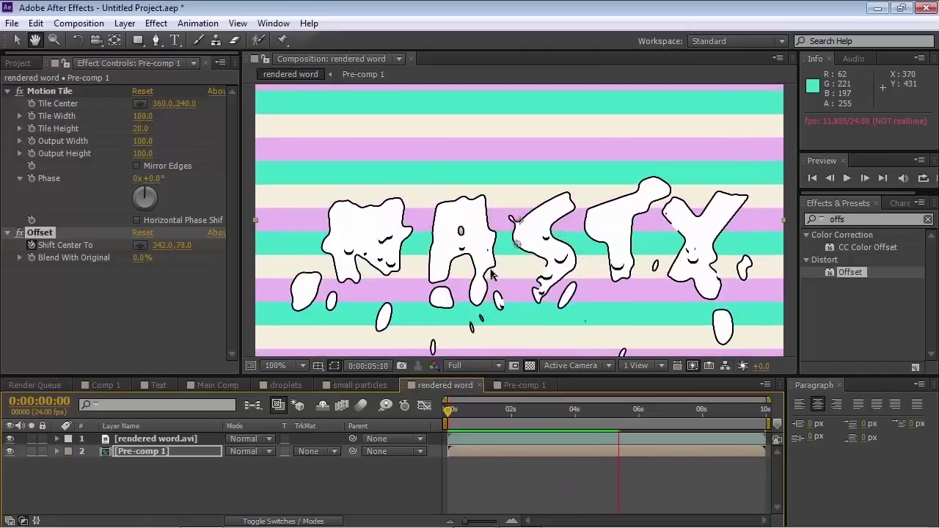
Speed up the stripes by raising the first Shift Center To keyframe and setting 366.0,556.0 at 0:00:09:23, and preview them
{"action": "left_click_drag", "start_coordinate": [473, 410], "coordinate": [436, 419]}
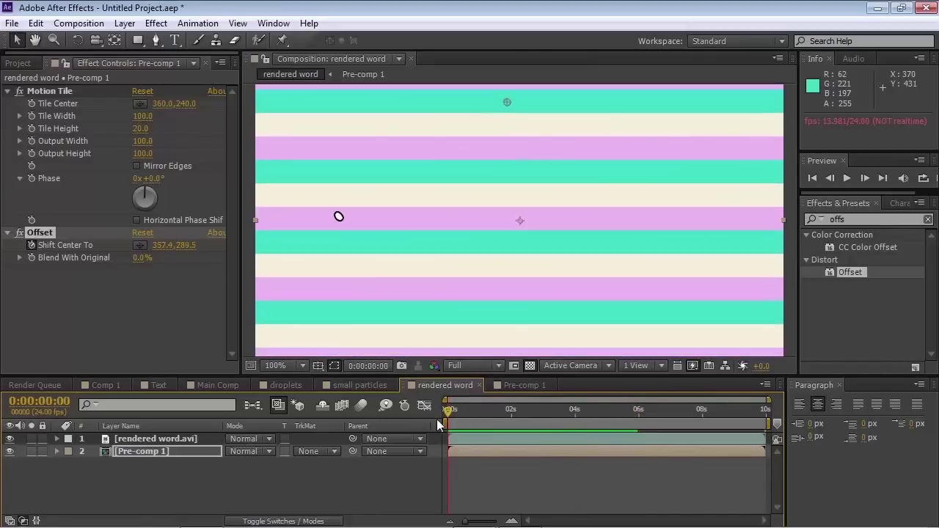
{"action": "scroll", "coordinate": [589, 173], "scroll_direction": "down", "scroll_amount": 1}
{"action": "left_click_drag", "start_coordinate": [514, 160], "coordinate": [518, 35]}
{"action": "left_click_drag", "start_coordinate": [448, 410], "coordinate": [768, 412]}
{"action": "left_click_drag", "start_coordinate": [522, 292], "coordinate": [523, 336]}
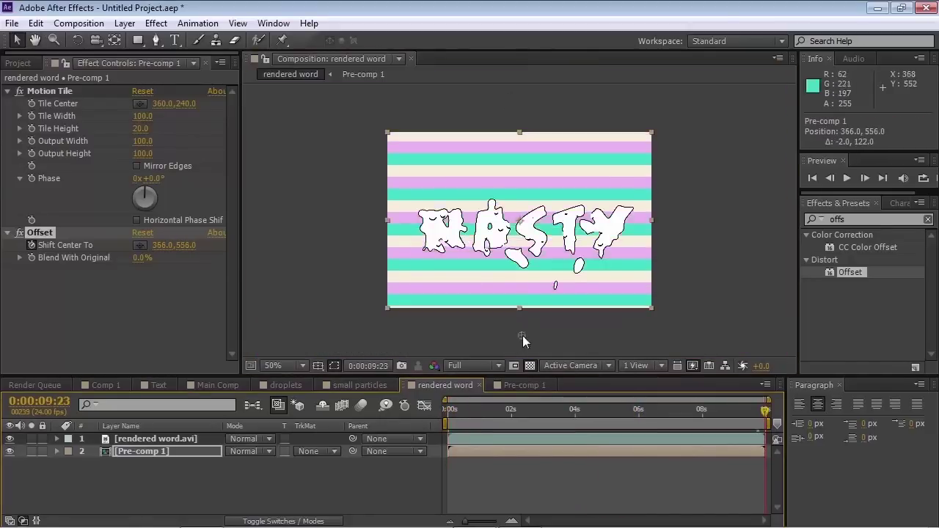
{"action": "left_click_drag", "start_coordinate": [765, 411], "coordinate": [440, 412]}
{"action": "scroll", "coordinate": [628, 329], "scroll_direction": "up", "scroll_amount": 1}
{"action": "key", "text": "KP_0"}
Set Shift Center To at 0:00:00:00 to 304.0,-620.0 for faster scrolling and preview the stripes behind the text
{"action": "scroll", "coordinate": [628, 329], "scroll_direction": "down", "scroll_amount": 3}
{"action": "left_click_drag", "start_coordinate": [519, 128], "coordinate": [509, 63]}
{"action": "scroll", "coordinate": [507, 191], "scroll_direction": "up", "scroll_amount": 3}
{"action": "left_click_drag", "start_coordinate": [449, 410], "coordinate": [546, 412]}
{"action": "key", "text": "KP_0"}
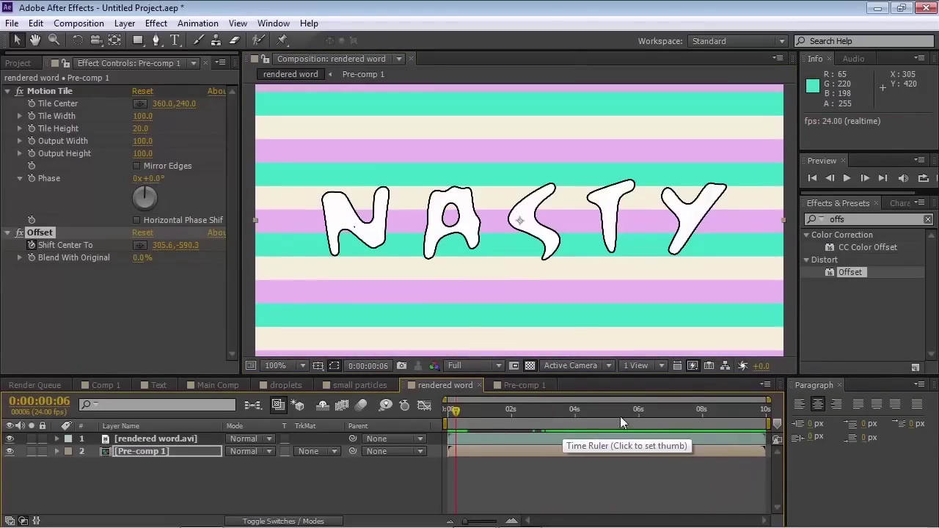
{"action": "left_click", "coordinate": [592, 423]}
{"action": "left_click_drag", "start_coordinate": [594, 427], "coordinate": [564, 432]}
{"action": "key", "text": "KP_0"}
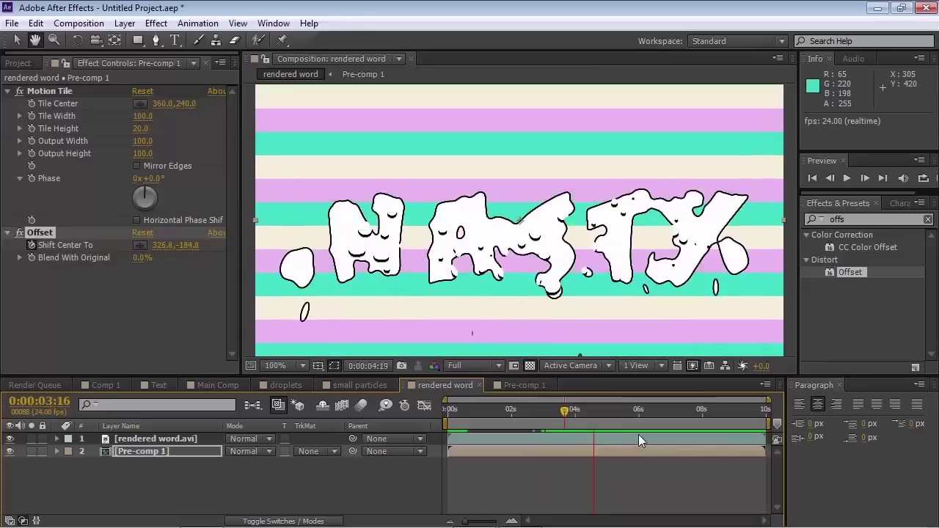
Hide the rendered word layer and apply Turbulent Displace to Pre-comp 1
{"action": "left_click", "coordinate": [9, 439]}
{"action": "key", "text": "ctrl+5"}
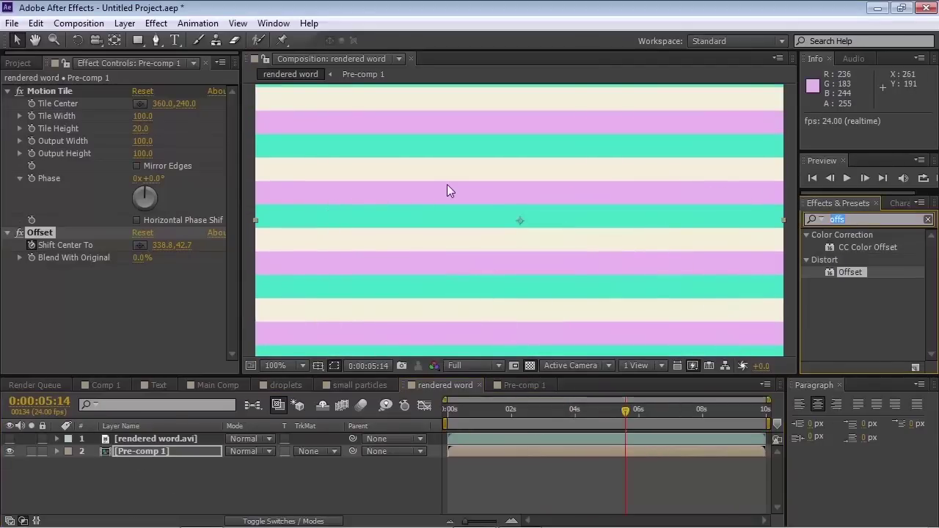
{"action": "type", "text": "turbu"}
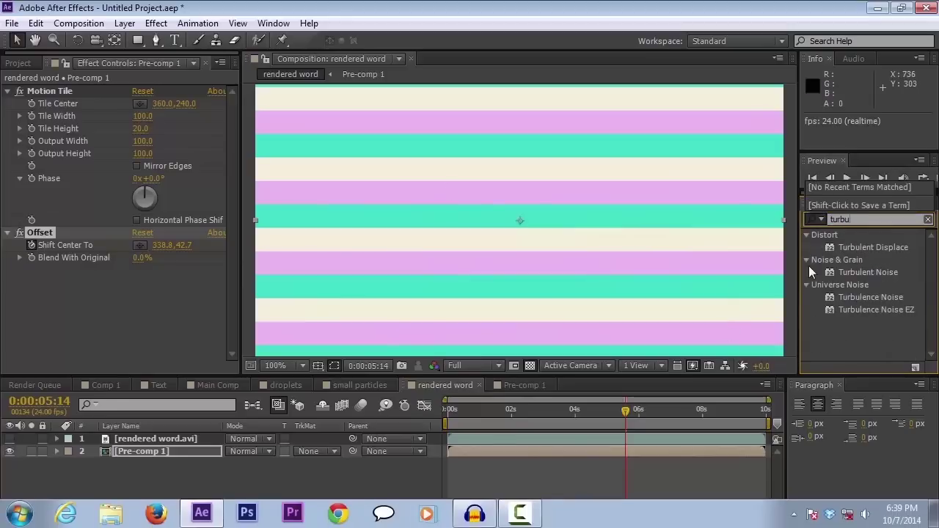
{"action": "left_click_drag", "start_coordinate": [853, 250], "coordinate": [465, 184]}
{"action": "key", "text": "comma"}
{"action": "key", "text": "comma"}
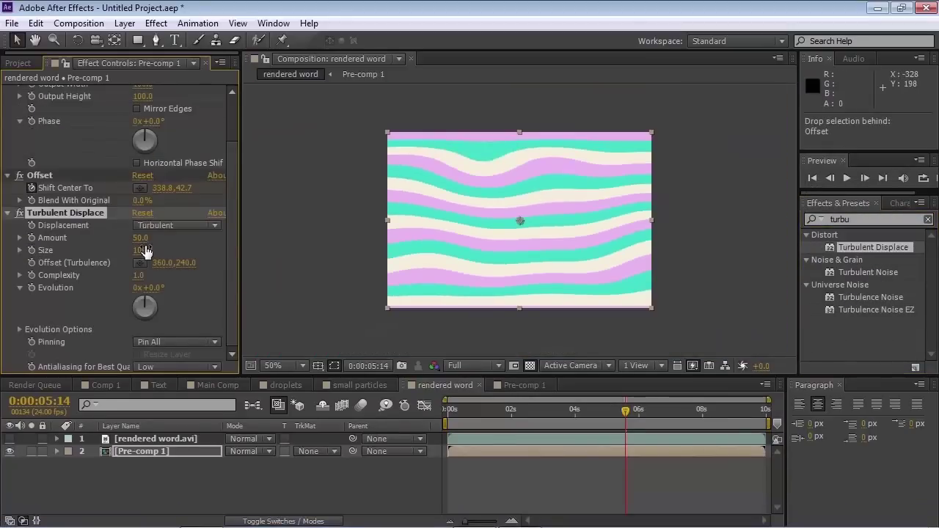
Set Turbulent Displace to Amount 83.0 and Size 24.0 and RAM-preview the wavy stripes
{"action": "left_click_drag", "start_coordinate": [144, 254], "coordinate": [116, 251]}
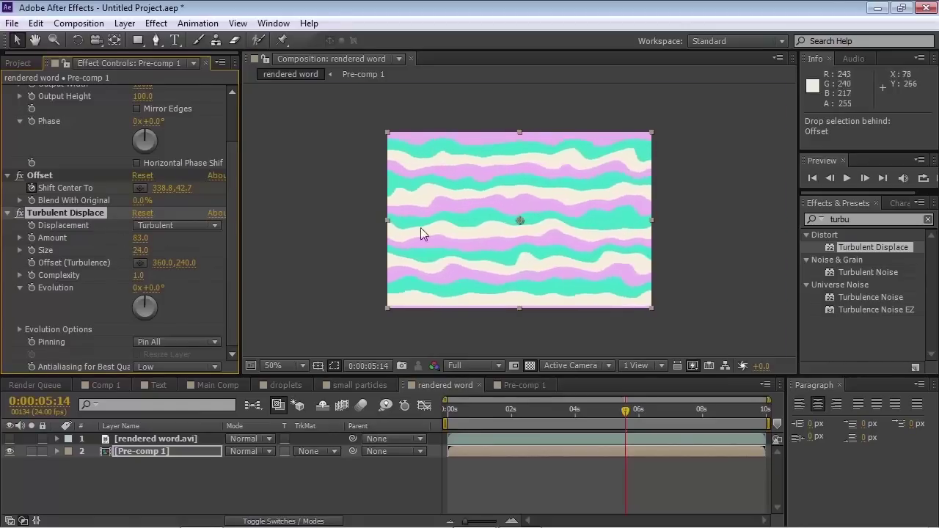
{"action": "left_click", "coordinate": [91, 23]}
{"action": "mouse_move", "coordinate": [91, 203]}
{"action": "left_click", "coordinate": [374, 204]}
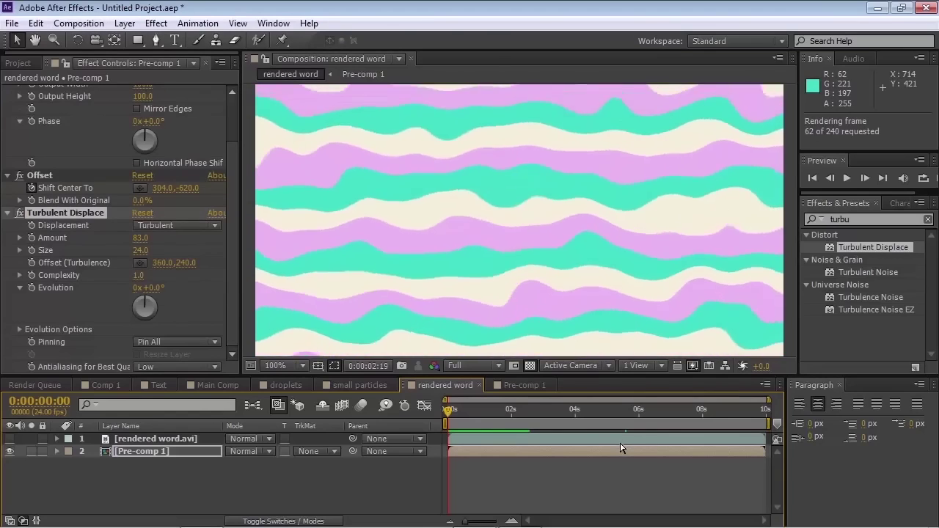
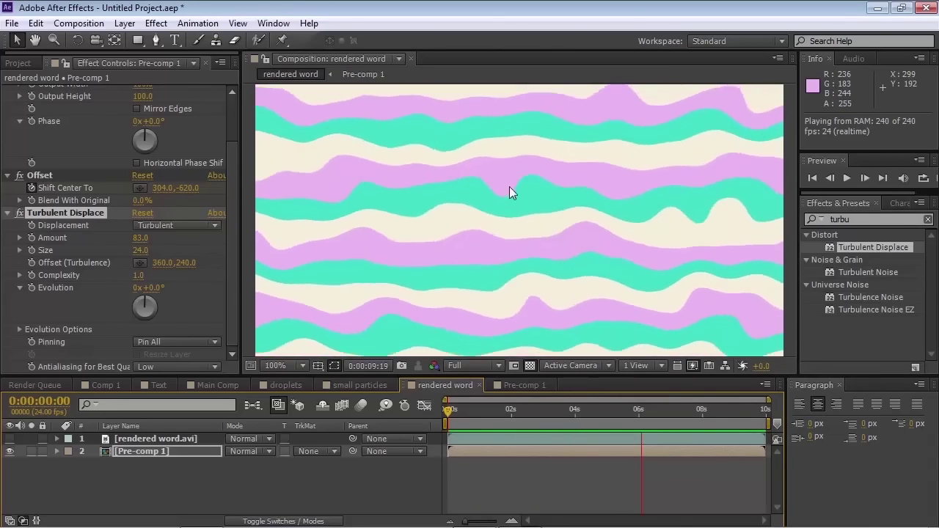
Rotate the Pre-comp 1 stripes layer by about -13.2° and enlarge it slightly
{"action": "scroll", "coordinate": [474, 218], "scroll_direction": "down", "scroll_amount": 1}
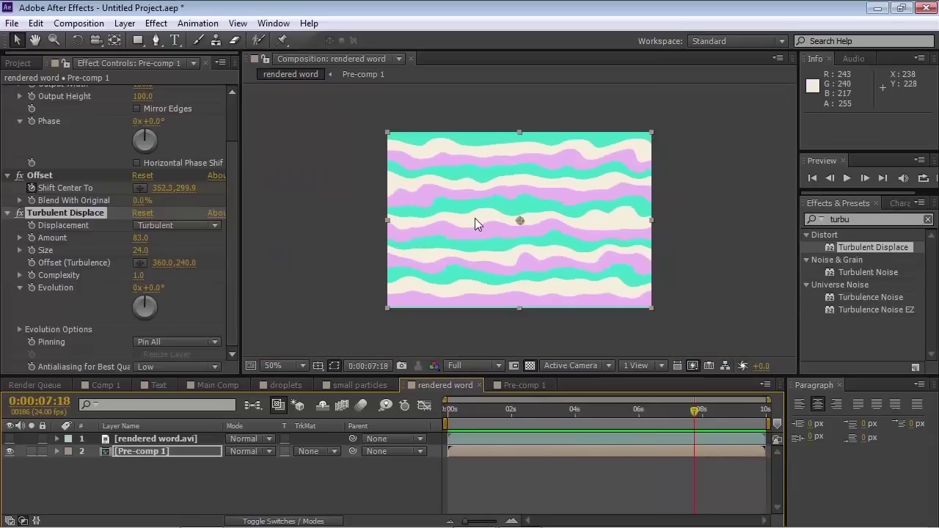
{"action": "left_click", "coordinate": [76, 41]}
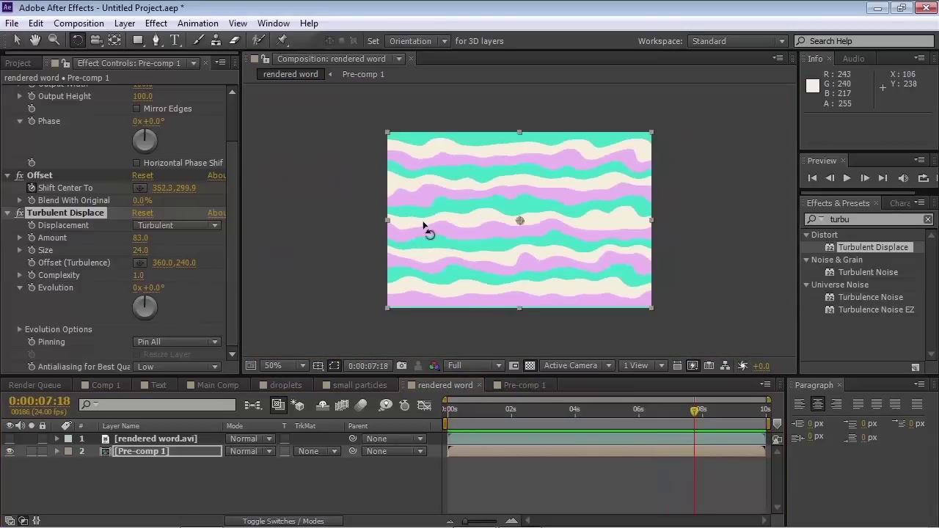
{"action": "left_click_drag", "start_coordinate": [426, 227], "coordinate": [414, 245]}
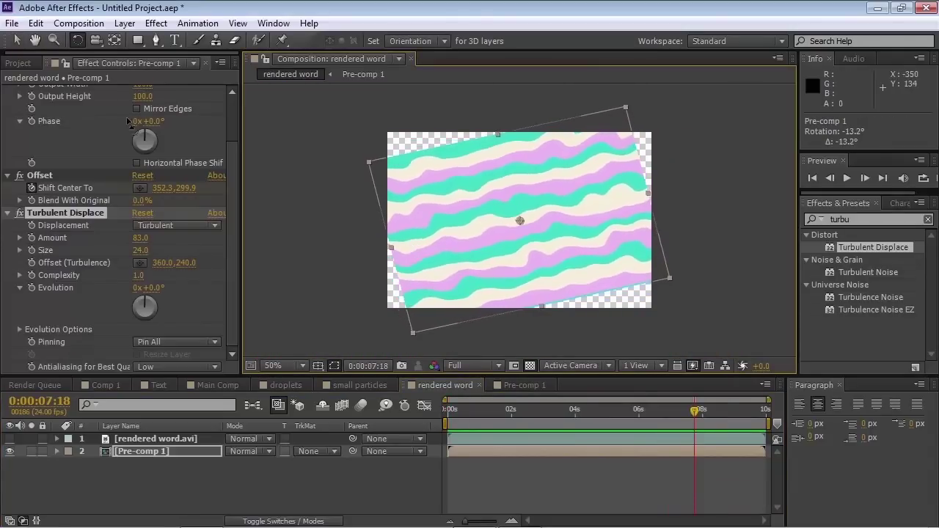
{"action": "left_click", "coordinate": [18, 42]}
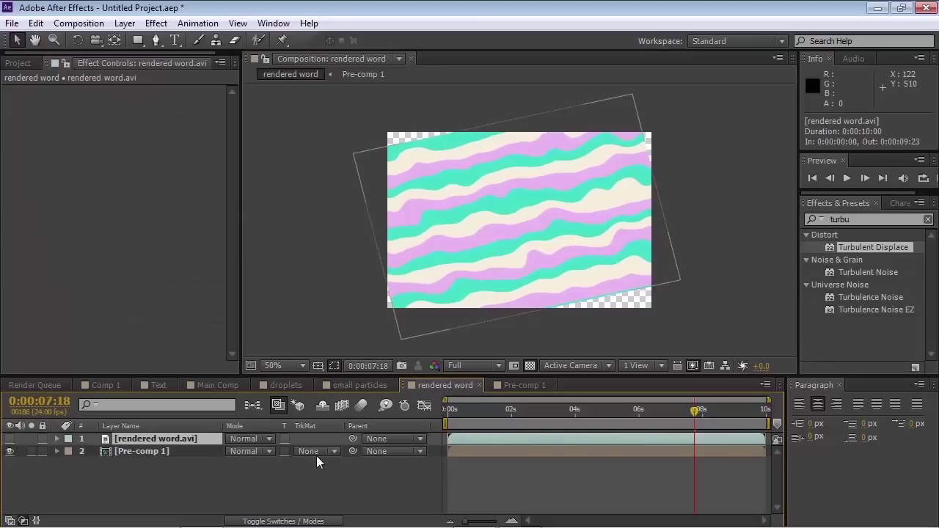
Set Pre-comp 1's track matte to Alpha Matte "[rendered word.avi]" and show the rendered word layer in Multiply mode
{"action": "left_click", "coordinate": [316, 451]}
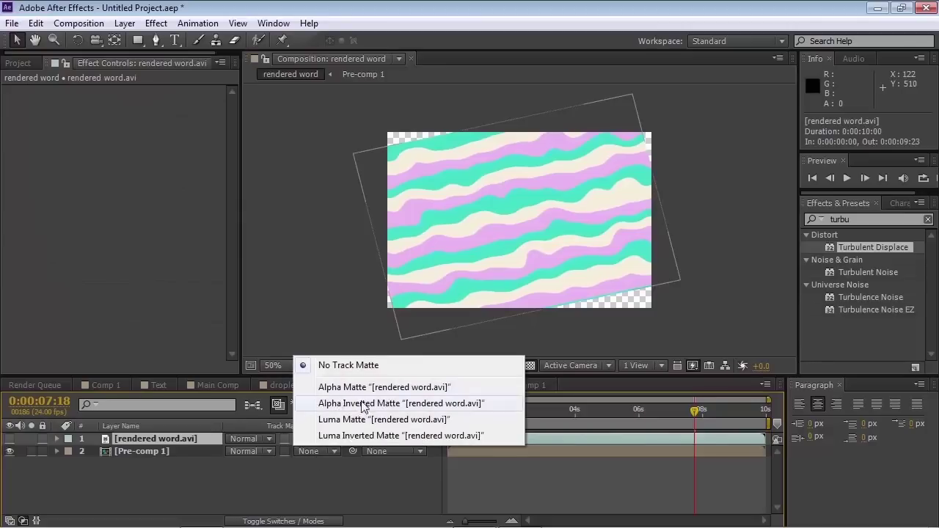
{"action": "left_click", "coordinate": [344, 385]}
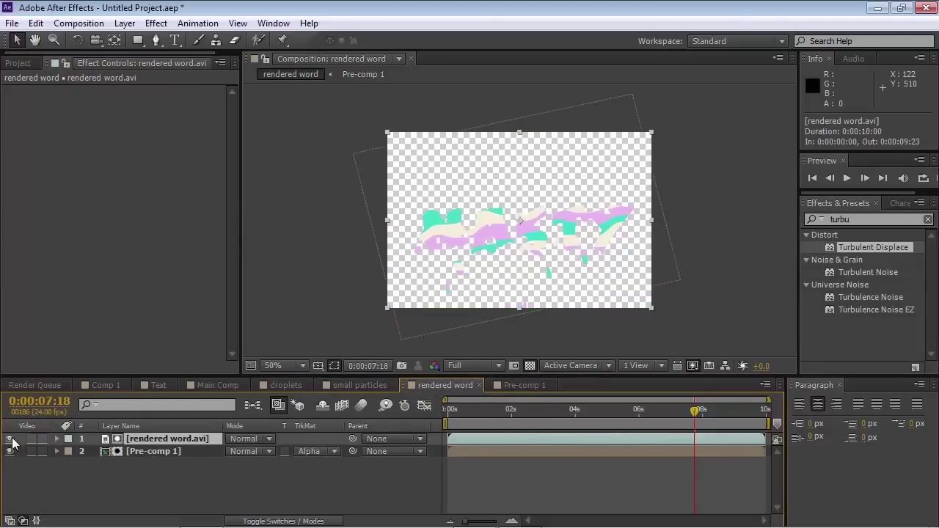
{"action": "left_click", "coordinate": [267, 441]}
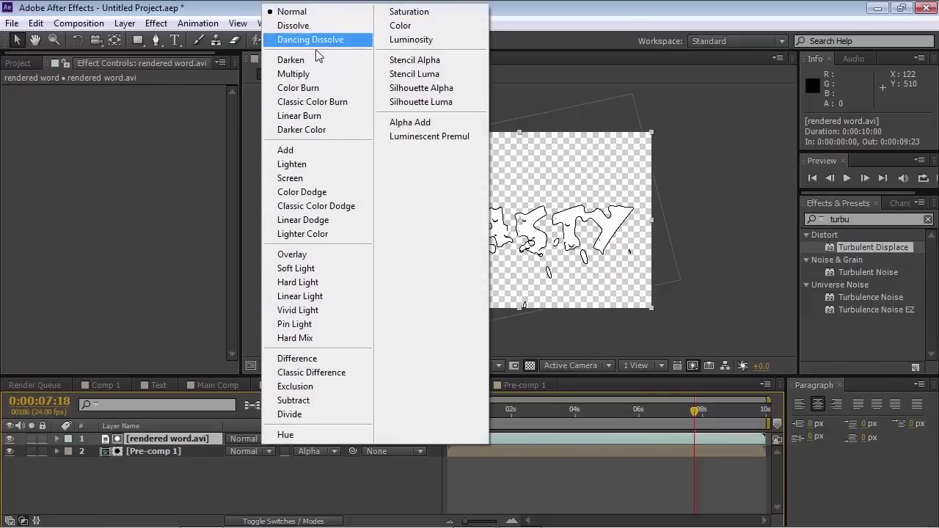
{"action": "left_click", "coordinate": [325, 73]}
RAM-preview the striped, black-outlined word and move the current time to 0:00:06:18
{"action": "scroll", "coordinate": [513, 268], "scroll_direction": "up", "scroll_amount": 2}
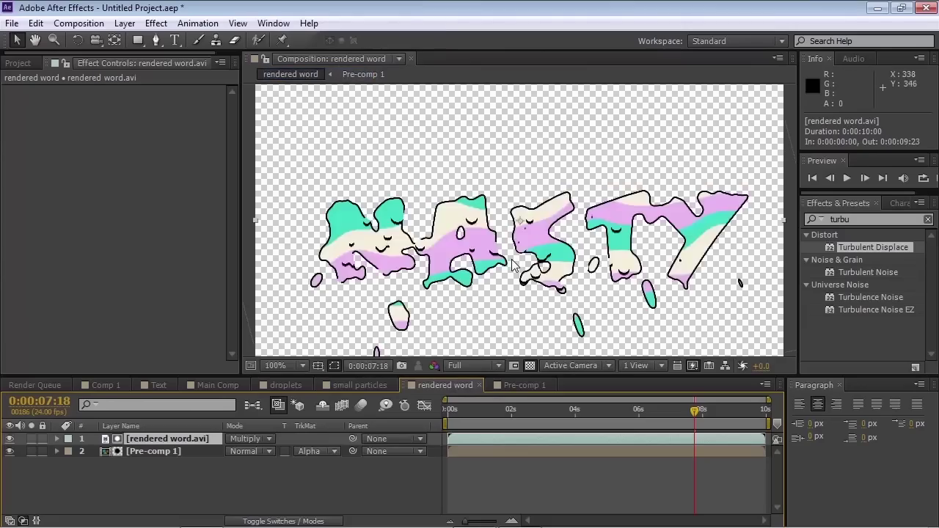
{"action": "key", "text": "KP_0"}
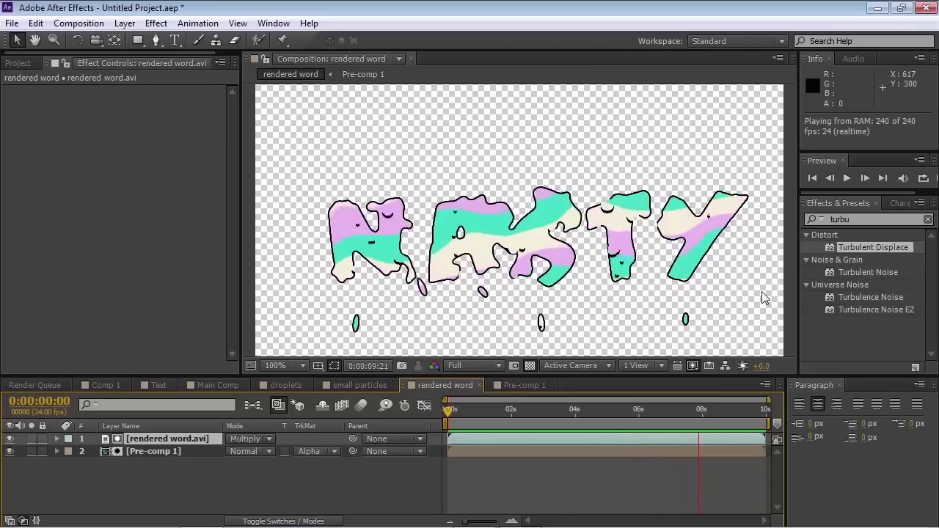
{"action": "left_click", "coordinate": [644, 412]}
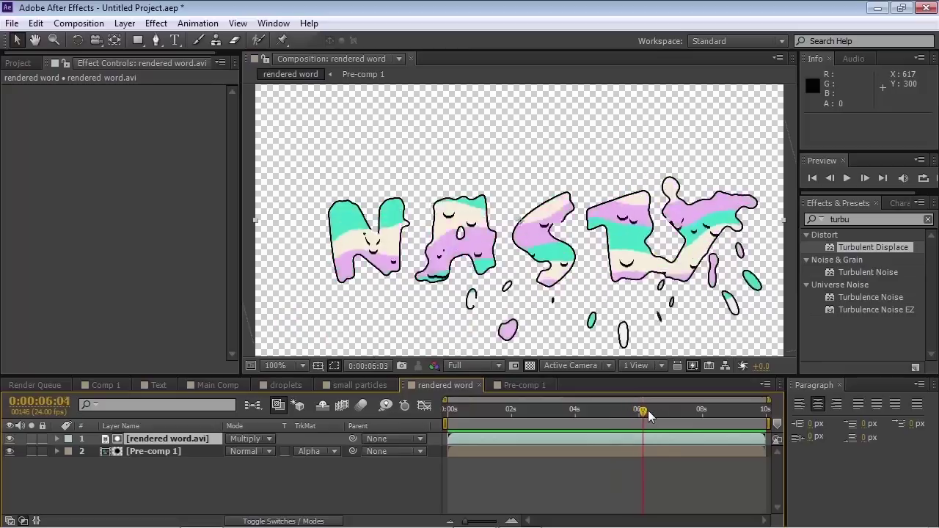
{"action": "left_click_drag", "start_coordinate": [647, 416], "coordinate": [662, 411]}
Duplicate the rendered word layer, place the copy below Pre-comp 1 and offset it to position 355.0,248.0
{"action": "left_click", "coordinate": [148, 439]}
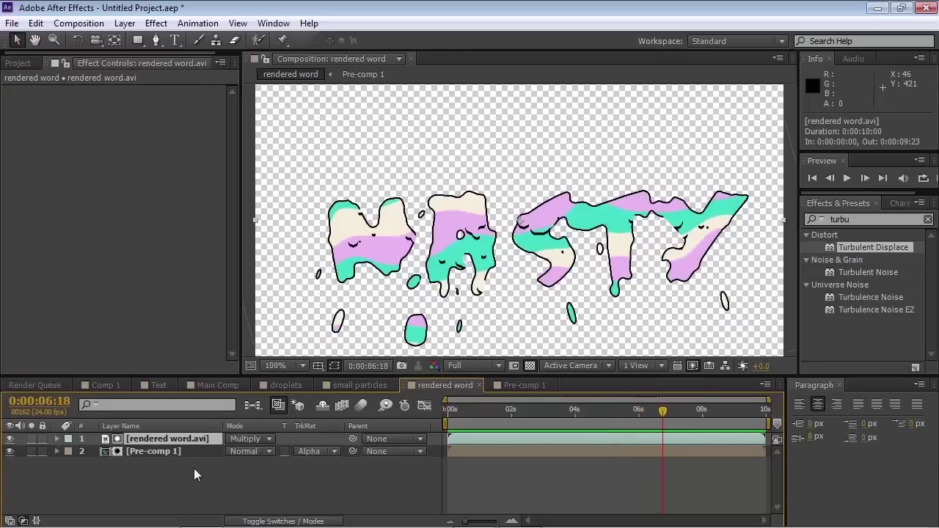
{"action": "left_click", "coordinate": [159, 475]}
{"action": "left_click", "coordinate": [150, 438]}
{"action": "key", "text": "ctrl+d"}
{"action": "left_click_drag", "start_coordinate": [154, 438], "coordinate": [163, 470]}
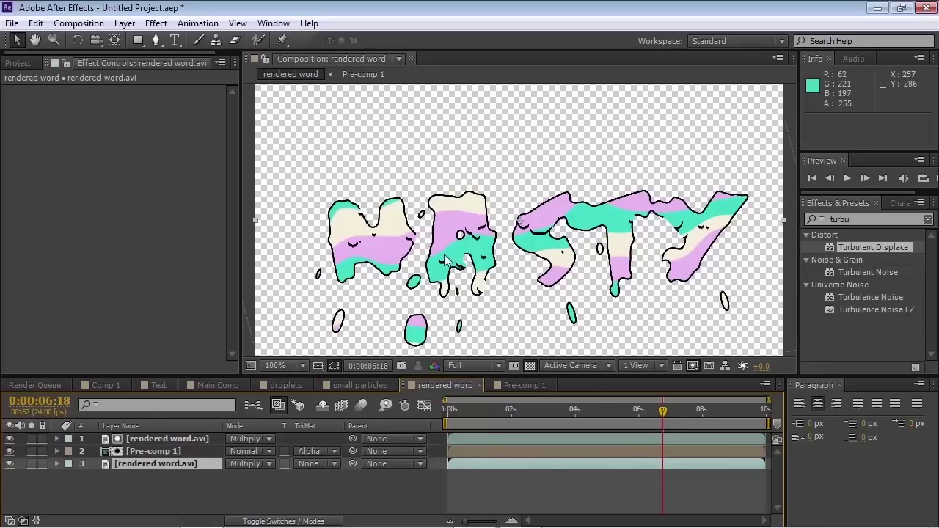
{"action": "mouse_move", "coordinate": [445, 258]}
{"action": "left_mouse_down"}
{"action": "mouse_move", "coordinate": [436, 253]}
{"action": "mouse_move", "coordinate": [441, 263]}
{"action": "left_mouse_up"}
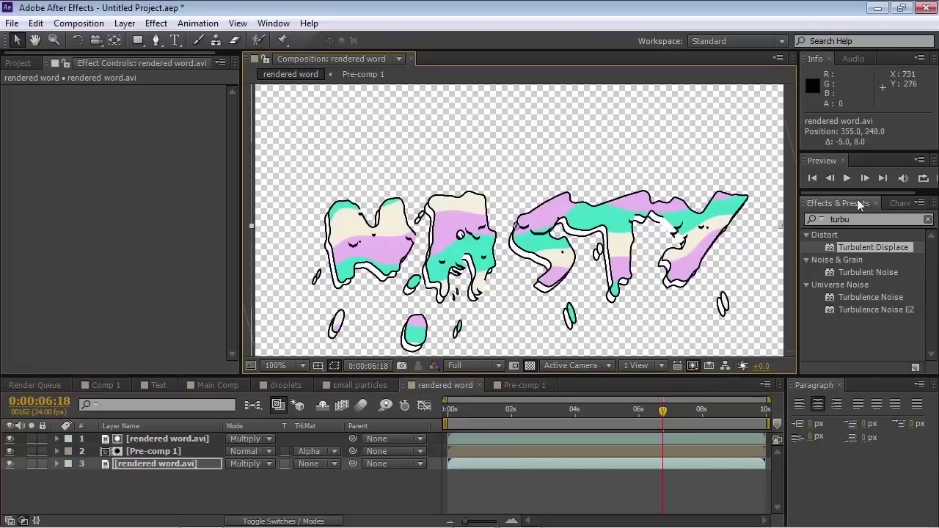
Apply a Fill effect to the bottom rendered word copy and color it dark green, about 0E423A, based on the sampled teal stripe
{"action": "left_click", "coordinate": [862, 220]}
{"action": "type", "text": "fill"}
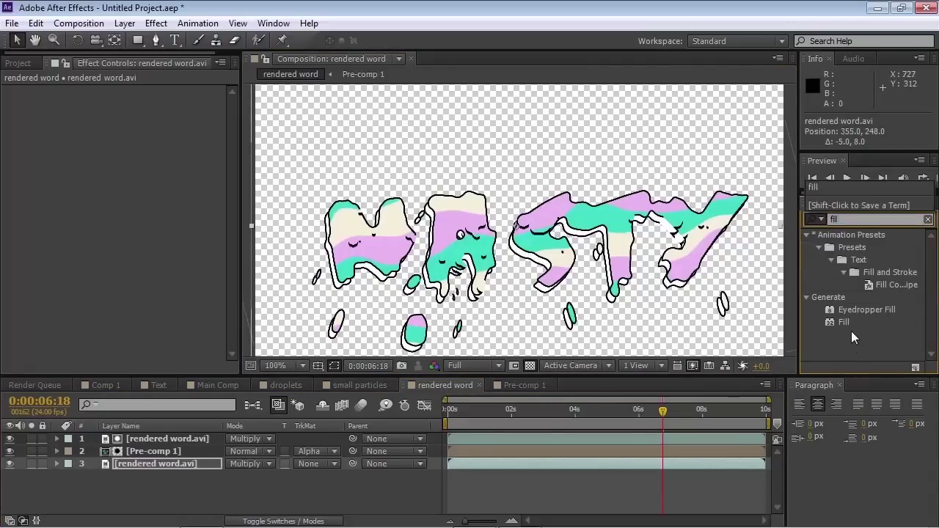
{"action": "left_click_drag", "start_coordinate": [844, 323], "coordinate": [119, 463]}
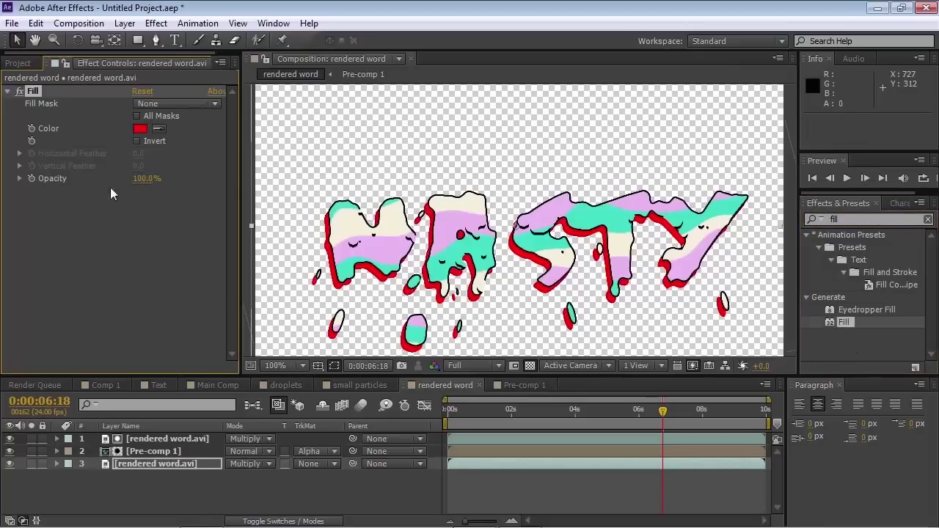
{"action": "left_click", "coordinate": [141, 129]}
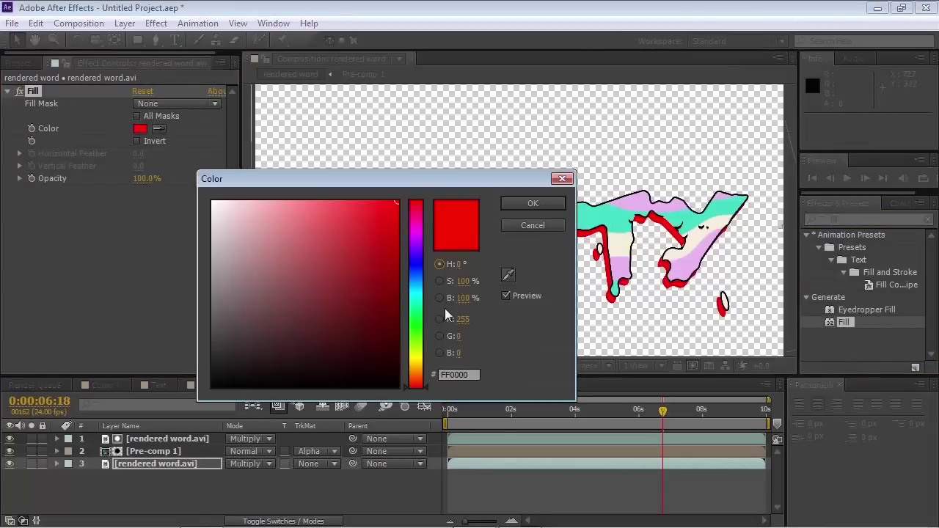
{"action": "left_click", "coordinate": [507, 275]}
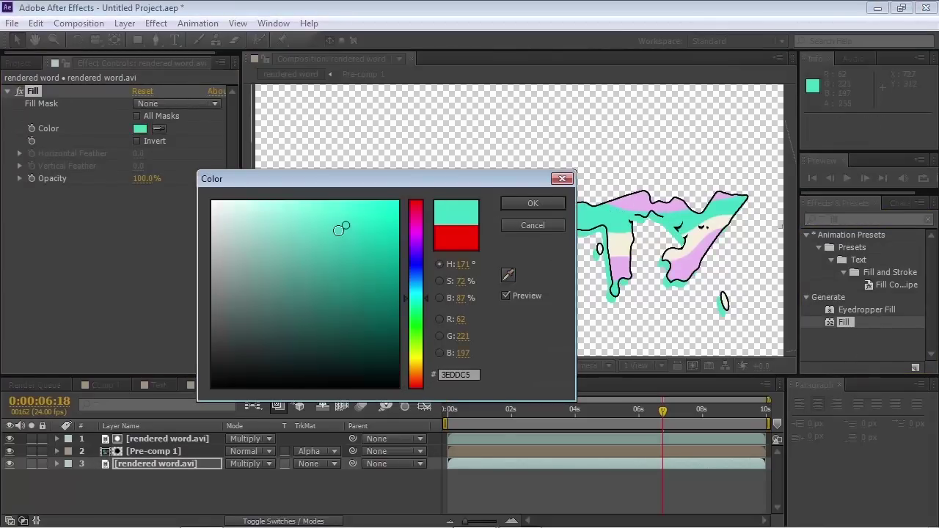
{"action": "mouse_move", "coordinate": [341, 230]}
{"action": "left_mouse_down"}
{"action": "mouse_move", "coordinate": [348, 327]}
{"action": "mouse_move", "coordinate": [358, 339]}
{"action": "left_mouse_up"}
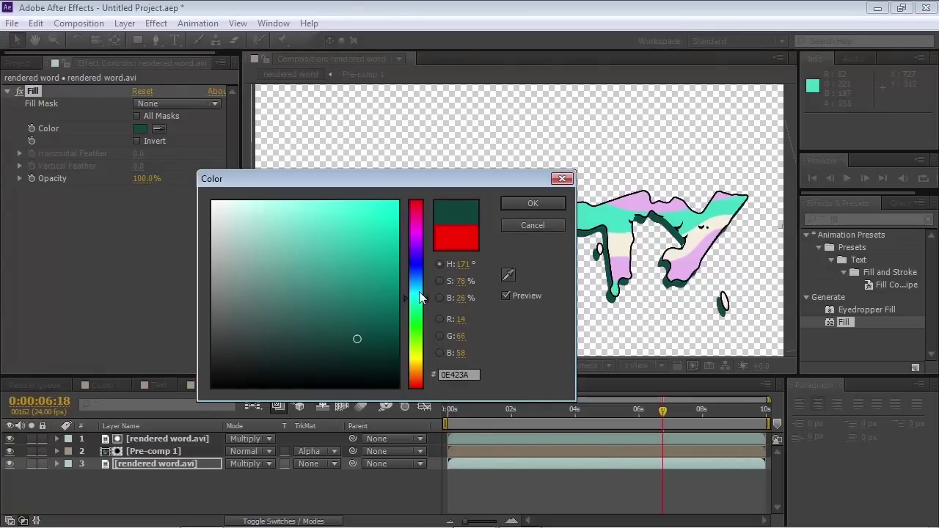
{"action": "left_click", "coordinate": [532, 204]}
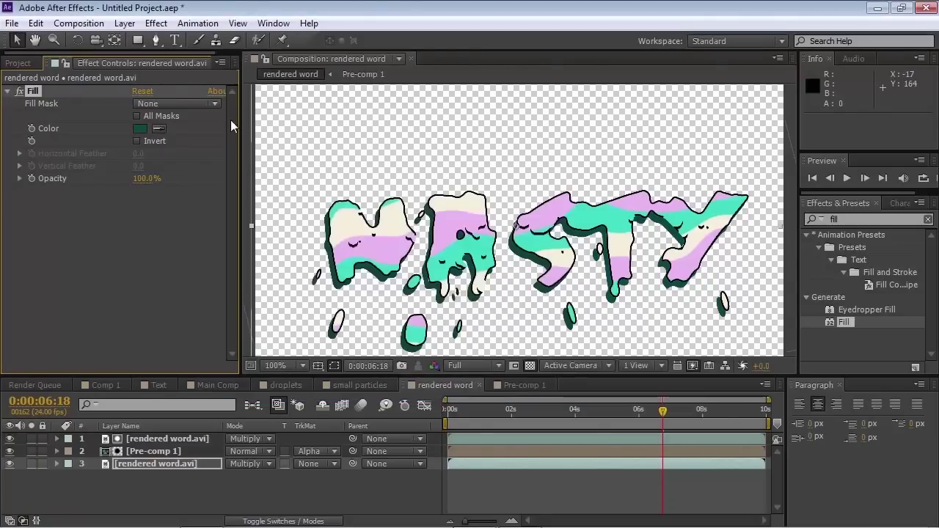
Nudge the bottom rendered word copy to position 354.0,249.0 and add a Stroke layer style to it
{"action": "left_click_drag", "start_coordinate": [372, 254], "coordinate": [371, 255]}
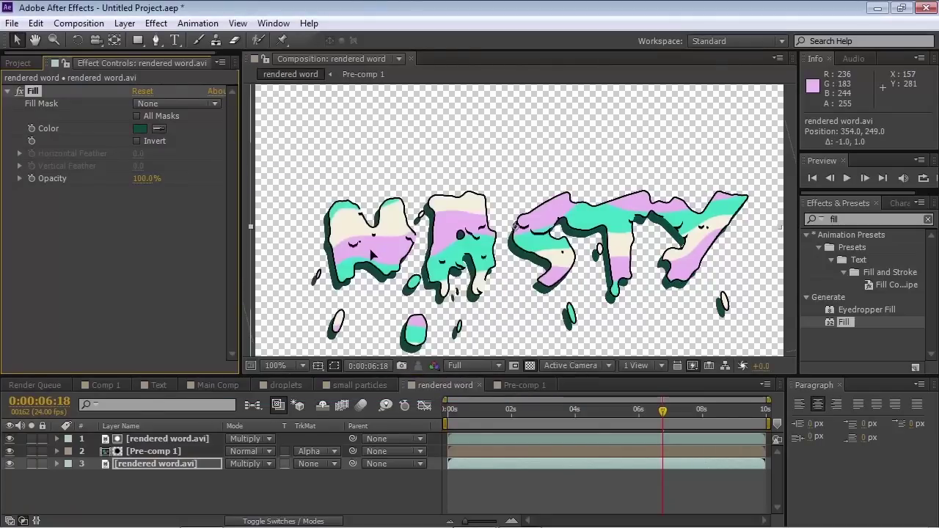
{"action": "left_click", "coordinate": [121, 24]}
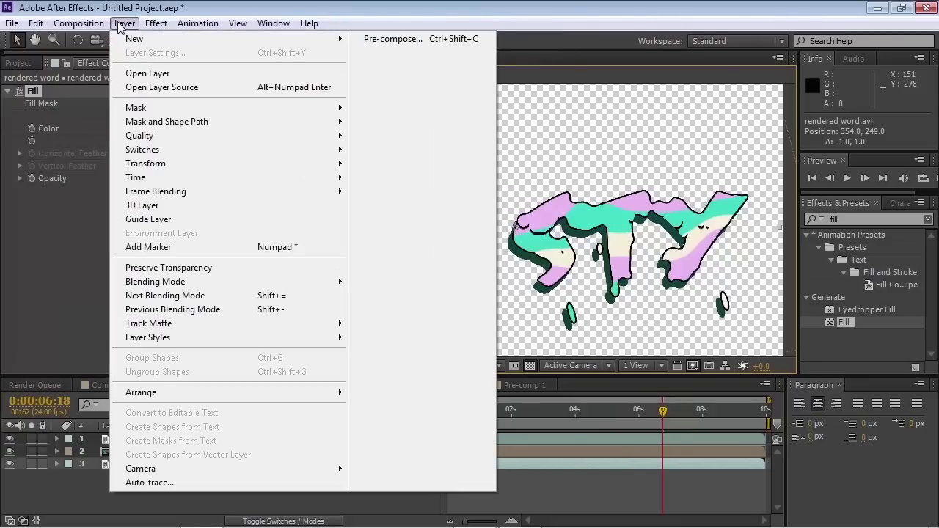
{"action": "mouse_move", "coordinate": [189, 337]}
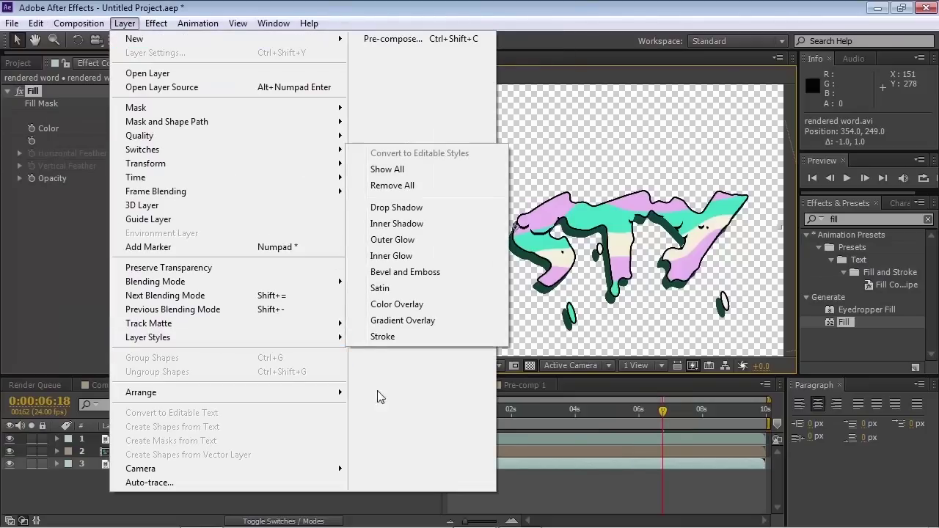
{"action": "left_click", "coordinate": [381, 342]}
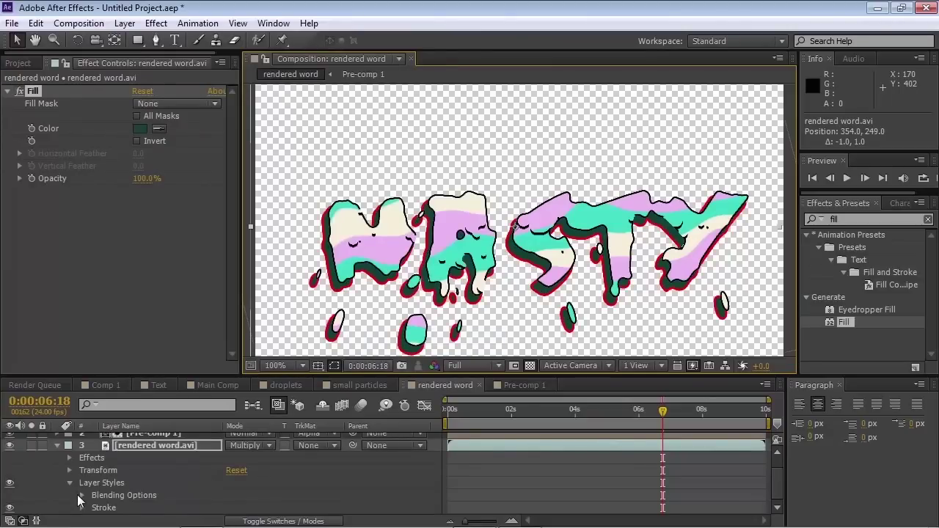
Set the bottom copy's Stroke to Position Inside and color black 000000, and preview the outlined shadow
{"action": "left_click", "coordinate": [83, 508]}
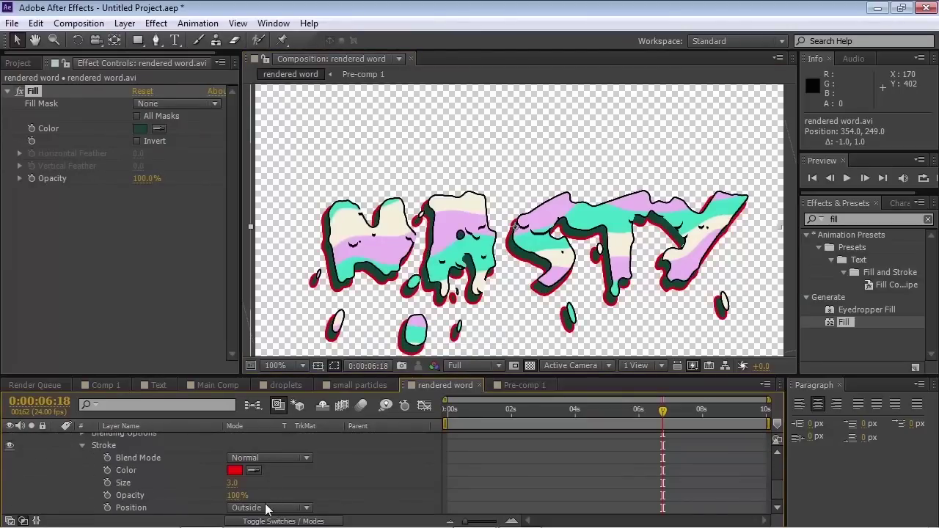
{"action": "left_click", "coordinate": [267, 507]}
{"action": "left_click", "coordinate": [277, 479]}
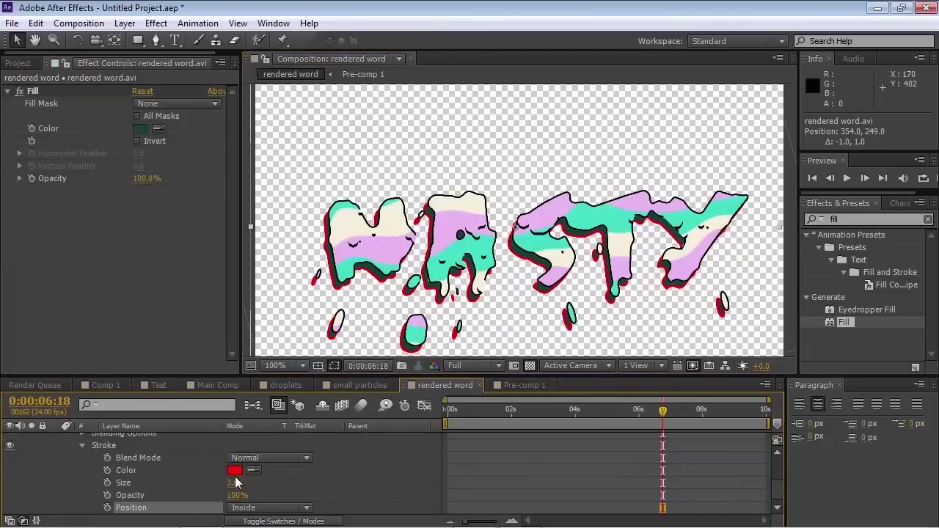
{"action": "left_click", "coordinate": [235, 472]}
{"action": "left_click_drag", "start_coordinate": [344, 283], "coordinate": [400, 389]}
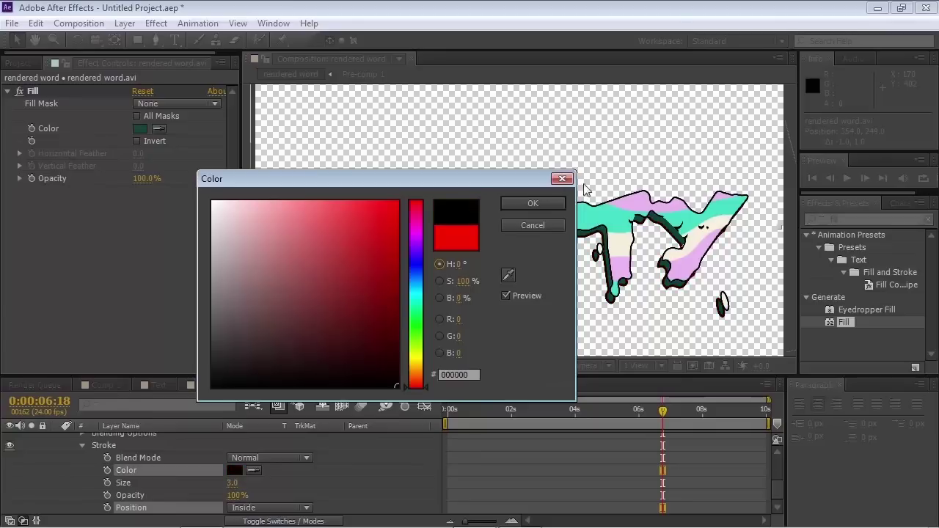
{"action": "key", "text": "Return"}
{"action": "key", "text": "space"}
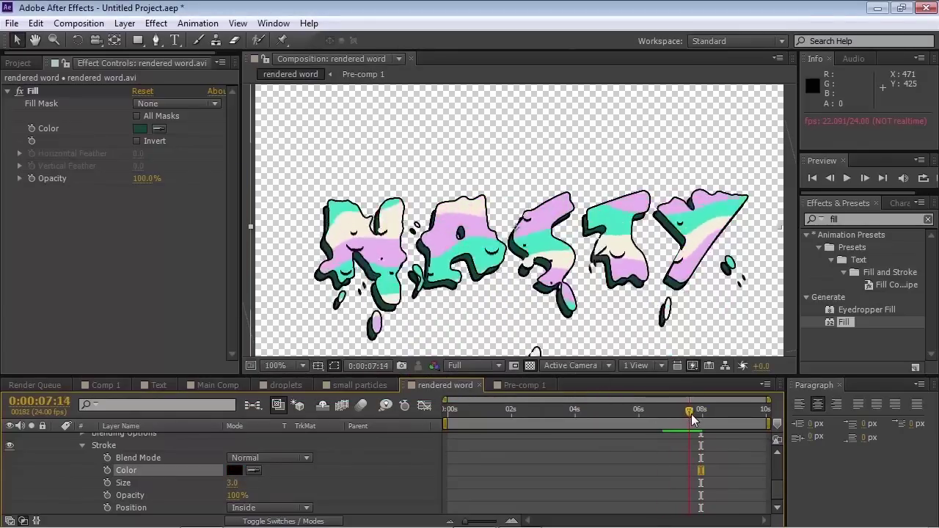
{"action": "left_click_drag", "start_coordinate": [675, 419], "coordinate": [677, 420]}
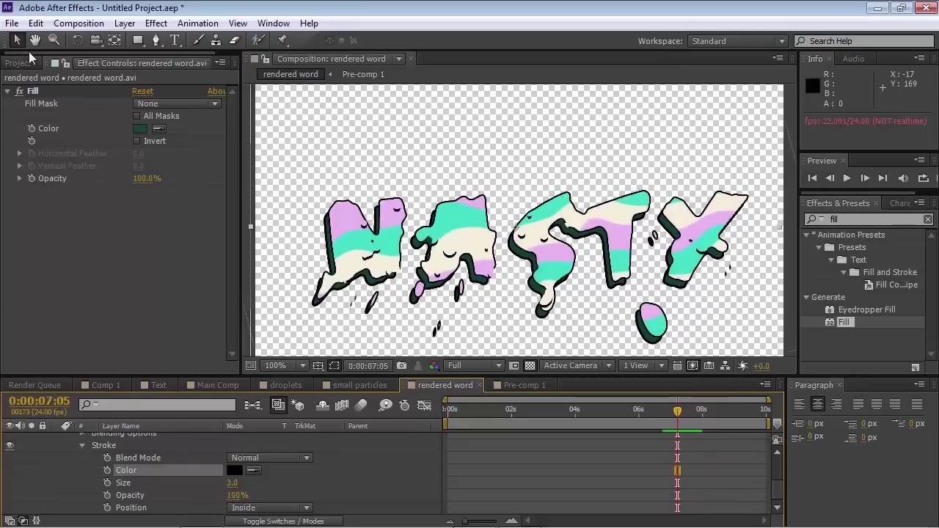
Try shifting the bottom rendered word copy one frame later in time, with the composition zoomed in on the letters
{"action": "scroll", "coordinate": [198, 451], "scroll_direction": "up", "scroll_amount": 3}
{"action": "left_click", "coordinate": [160, 463]}
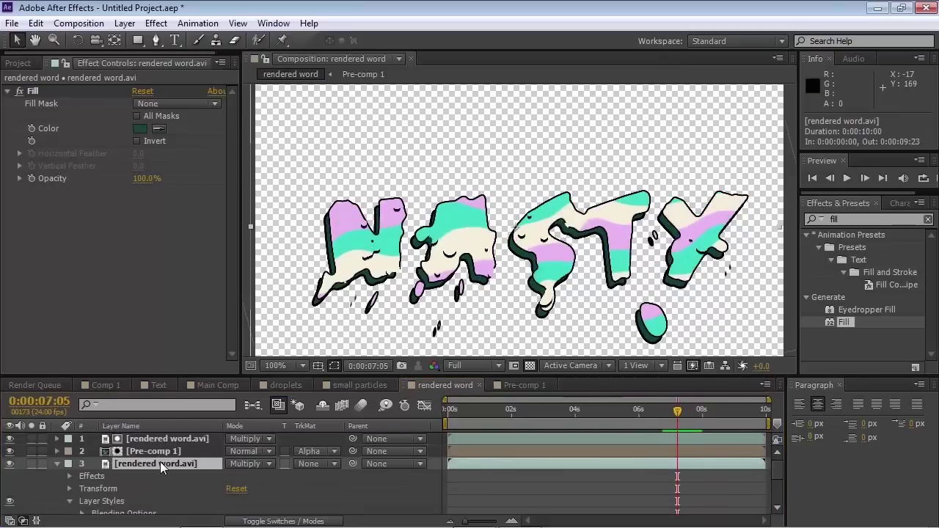
{"action": "left_click_drag", "start_coordinate": [488, 465], "coordinate": [488, 466]}
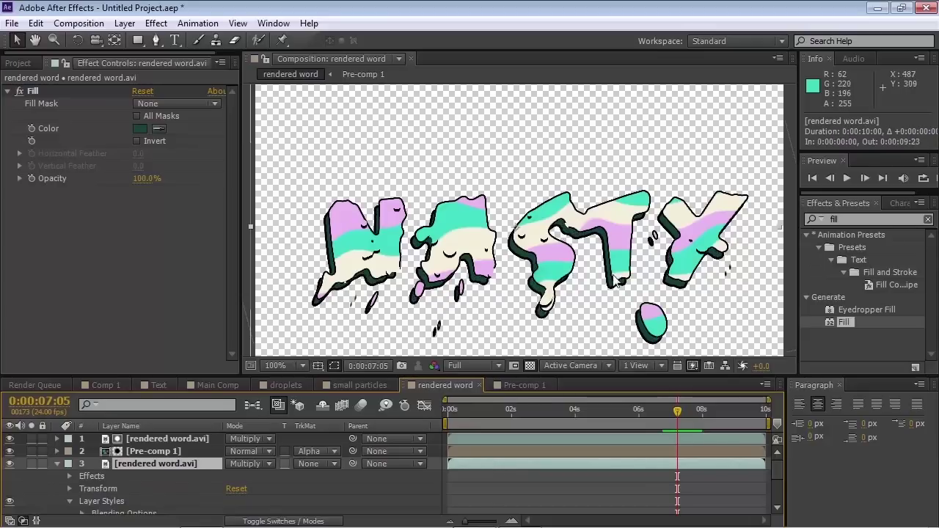
{"action": "scroll", "coordinate": [612, 274], "scroll_direction": "up", "scroll_amount": 1}
{"action": "key", "text": "space"}
{"action": "left_click_drag", "start_coordinate": [529, 128], "coordinate": [542, 214]}
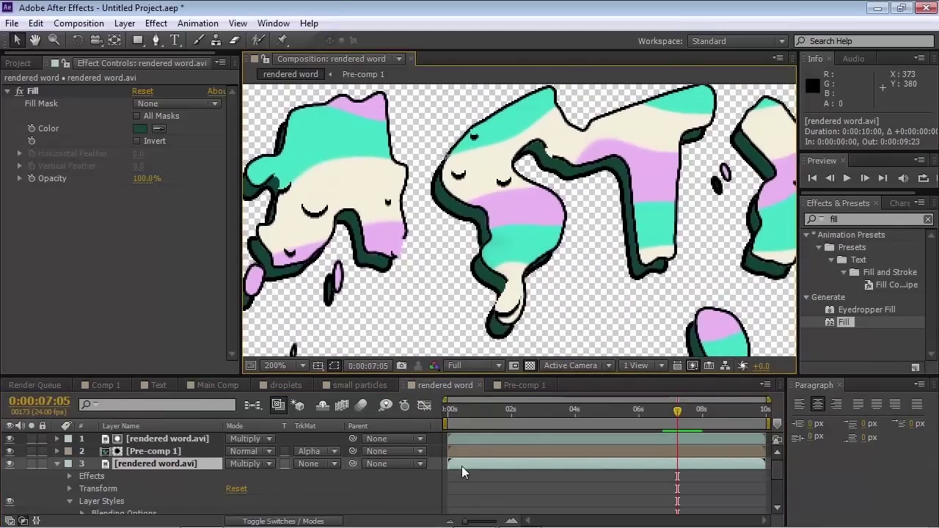
{"action": "left_click_drag", "start_coordinate": [465, 465], "coordinate": [466, 465]}
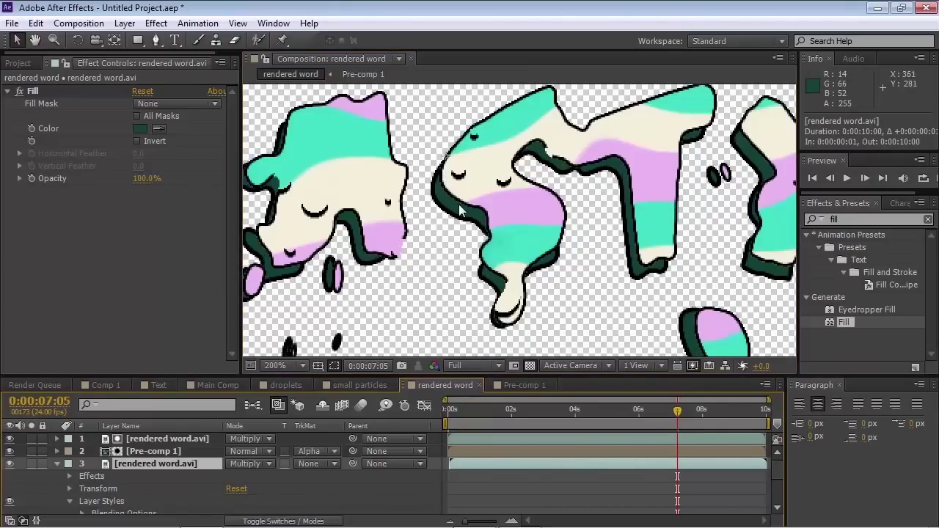
Examine the drips and droplets against the time-shifted shadow and move the bottom copy back to start at 0:00:00:00
{"action": "left_click_drag", "start_coordinate": [600, 261], "coordinate": [518, 121]}
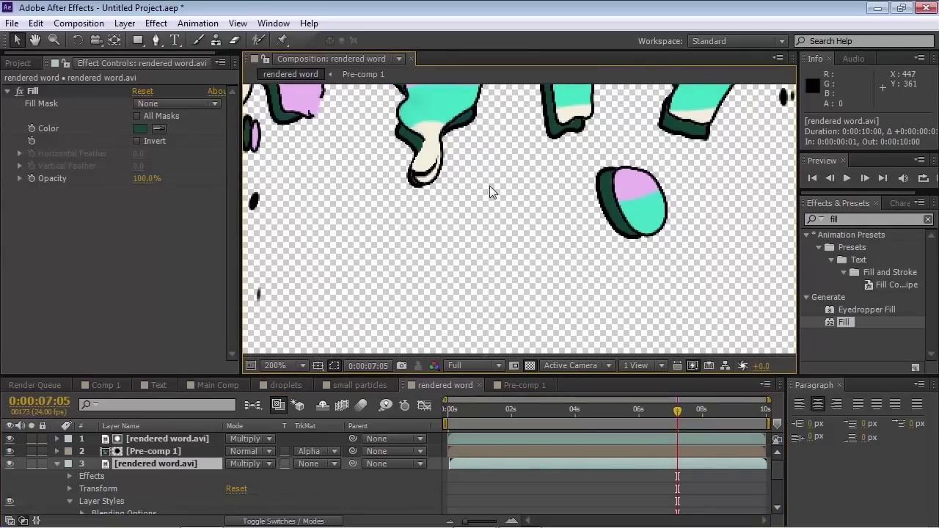
{"action": "left_click_drag", "start_coordinate": [489, 186], "coordinate": [734, 241]}
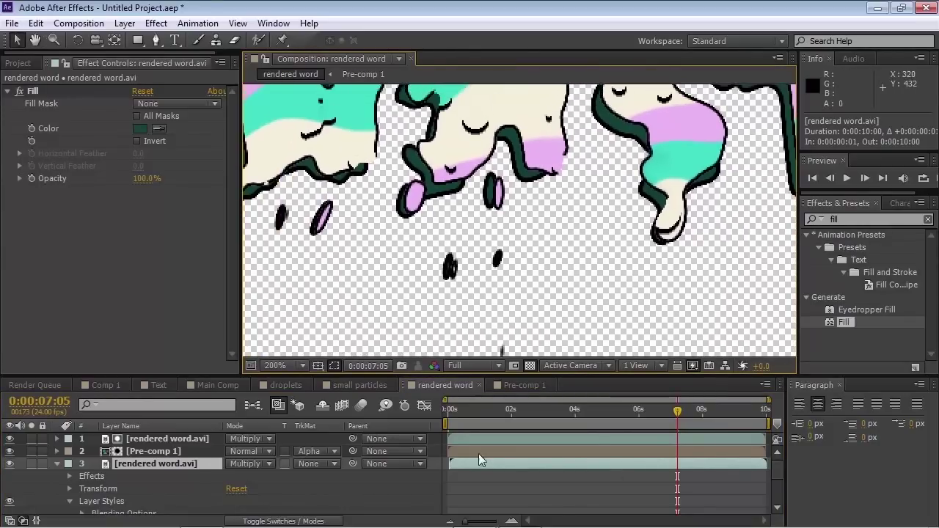
{"action": "left_click_drag", "start_coordinate": [466, 461], "coordinate": [464, 458]}
{"action": "scroll", "coordinate": [544, 211], "scroll_direction": "down", "scroll_amount": 1}
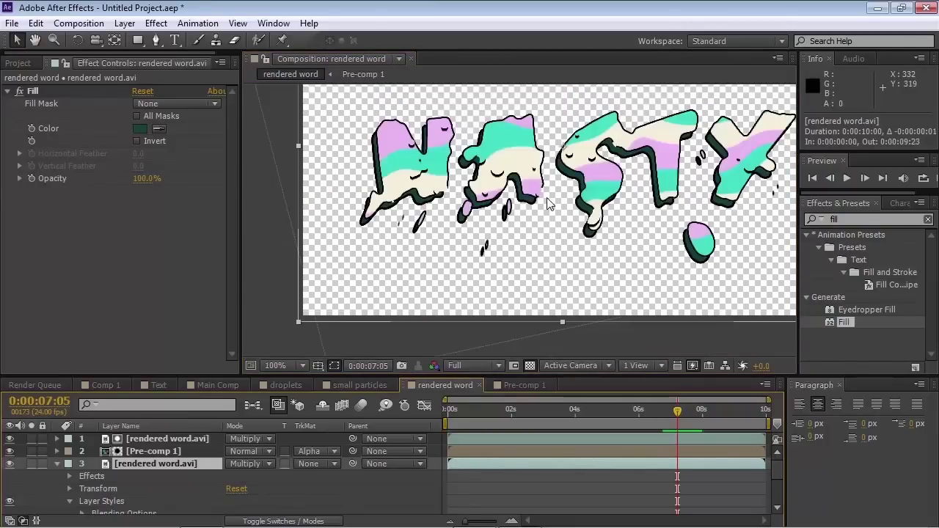
Shift the bottom rendered word copy slightly later in time, preview the shadow's motion and collapse the layer's properties
{"action": "left_click_drag", "start_coordinate": [523, 217], "coordinate": [487, 292]}
{"action": "key", "text": "space"}
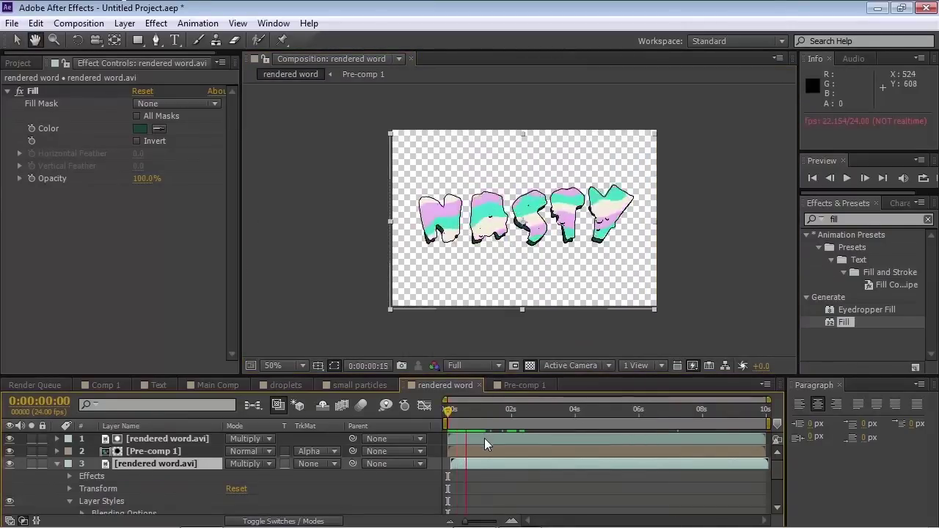
{"action": "key", "text": "space"}
{"action": "left_click_drag", "start_coordinate": [476, 420], "coordinate": [481, 425]}
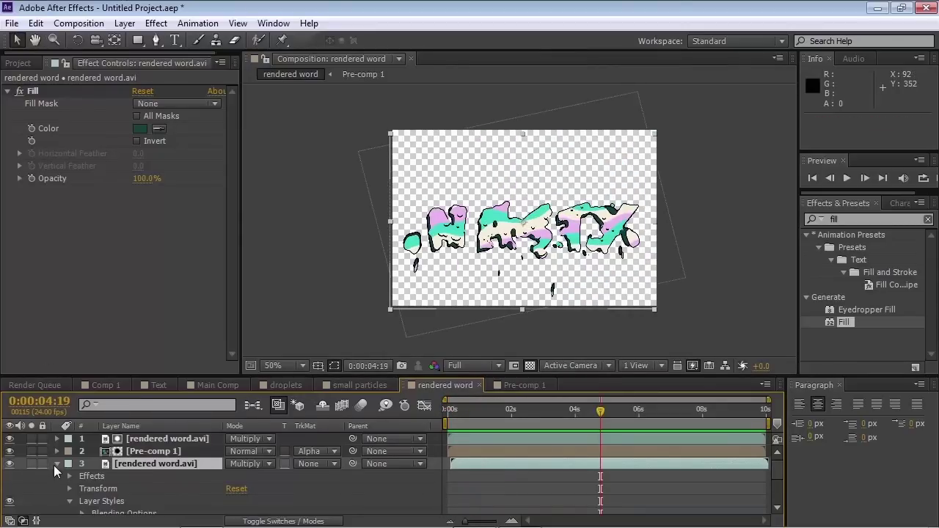
{"action": "left_click", "coordinate": [56, 463]}
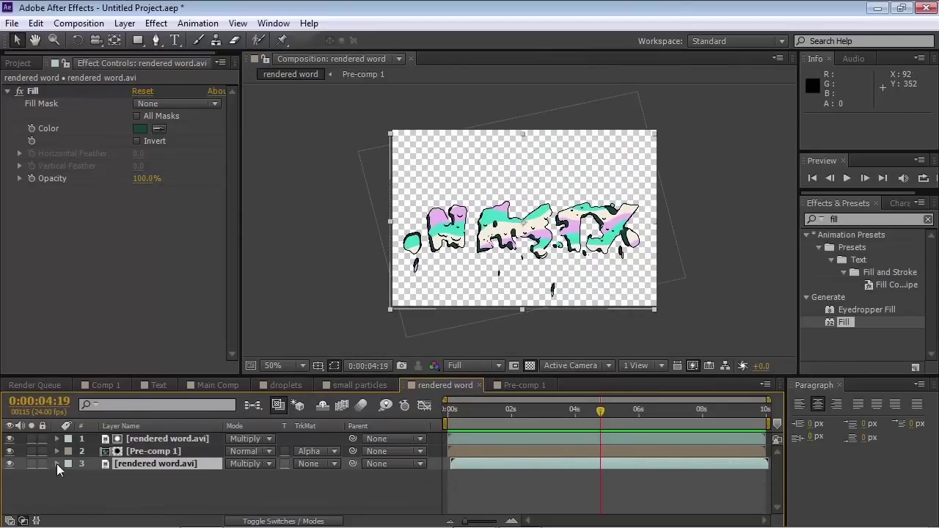
{"action": "scroll", "coordinate": [517, 233], "scroll_direction": "up", "scroll_amount": 2}
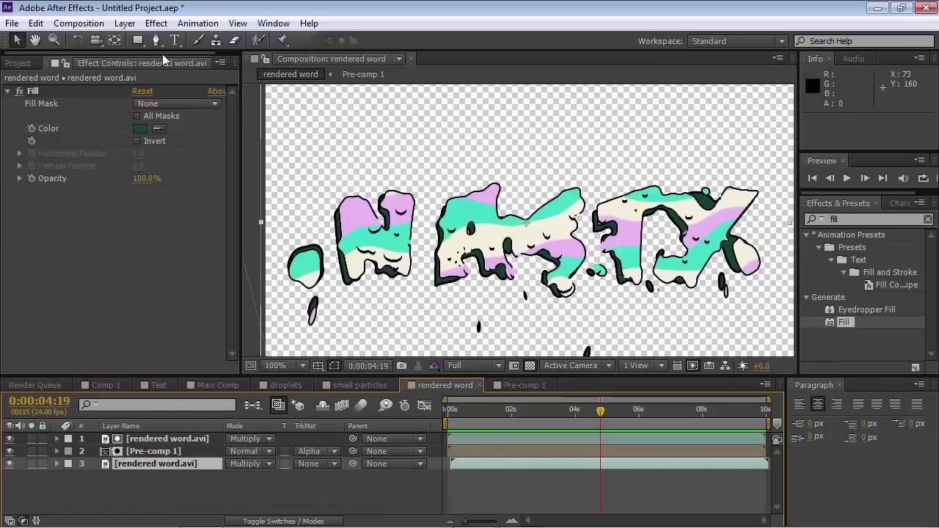
Create a gray 9C9C9C solid at 720 by 480 px and mask it with a wide ellipse over the word
{"action": "left_click", "coordinate": [122, 23]}
{"action": "mouse_move", "coordinate": [132, 40]}
{"action": "left_click", "coordinate": [557, 56]}
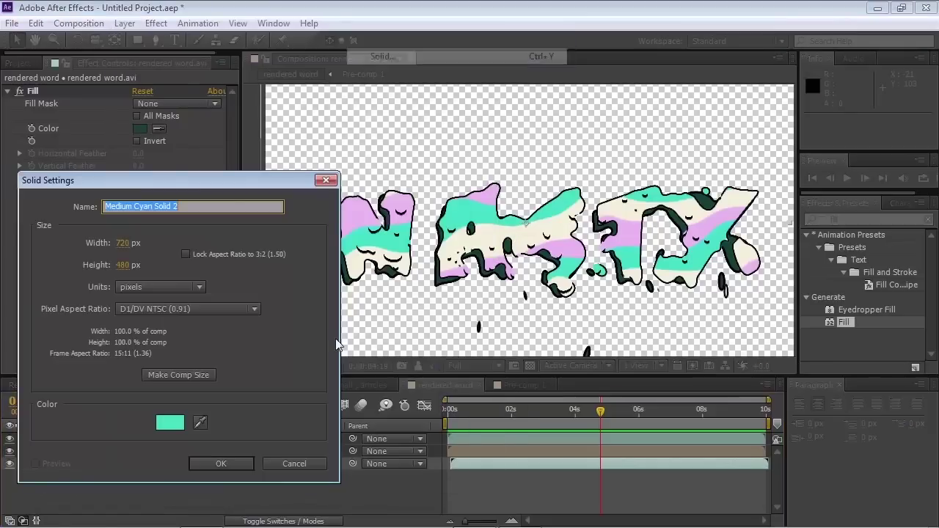
{"action": "left_click", "coordinate": [170, 423]}
{"action": "left_click_drag", "start_coordinate": [293, 332], "coordinate": [177, 273]}
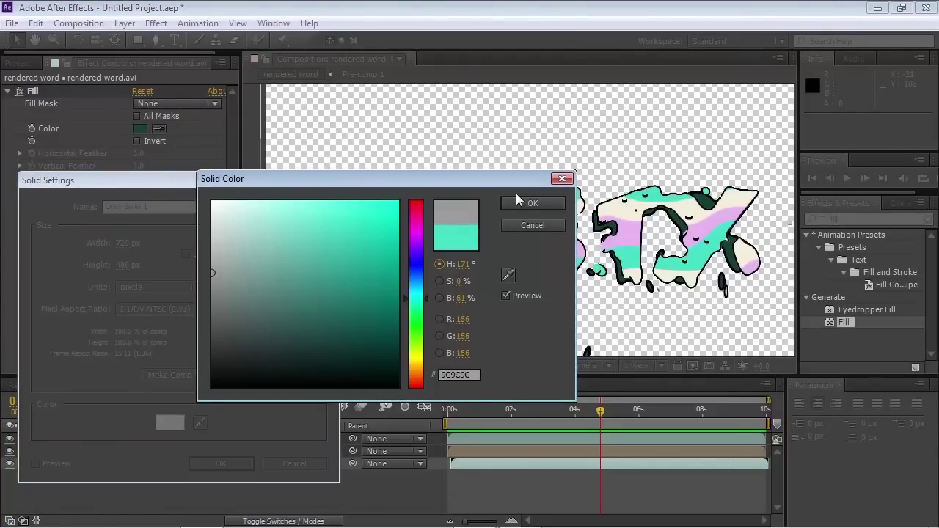
{"action": "left_click", "coordinate": [521, 202]}
{"action": "left_click", "coordinate": [221, 464]}
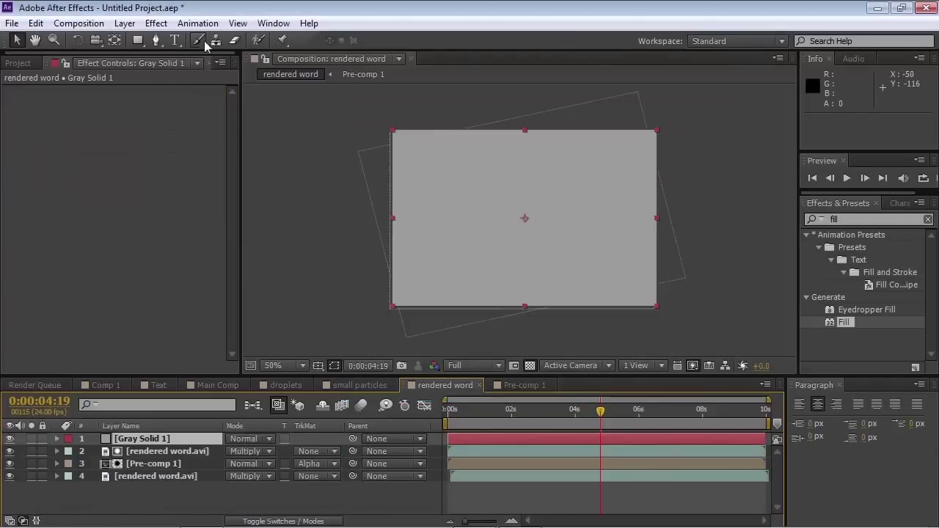
{"action": "left_click_drag", "start_coordinate": [146, 43], "coordinate": [202, 72]}
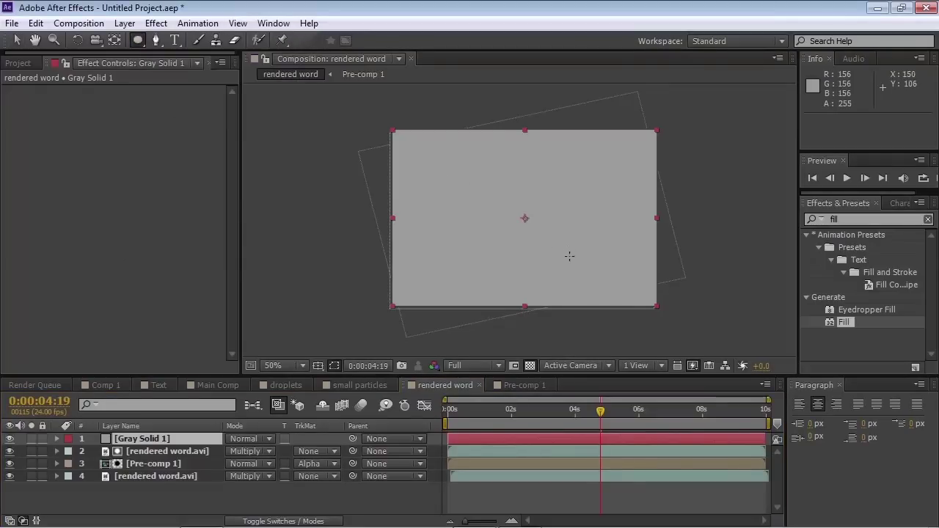
{"action": "left_click_drag", "start_coordinate": [446, 168], "coordinate": [613, 293]}
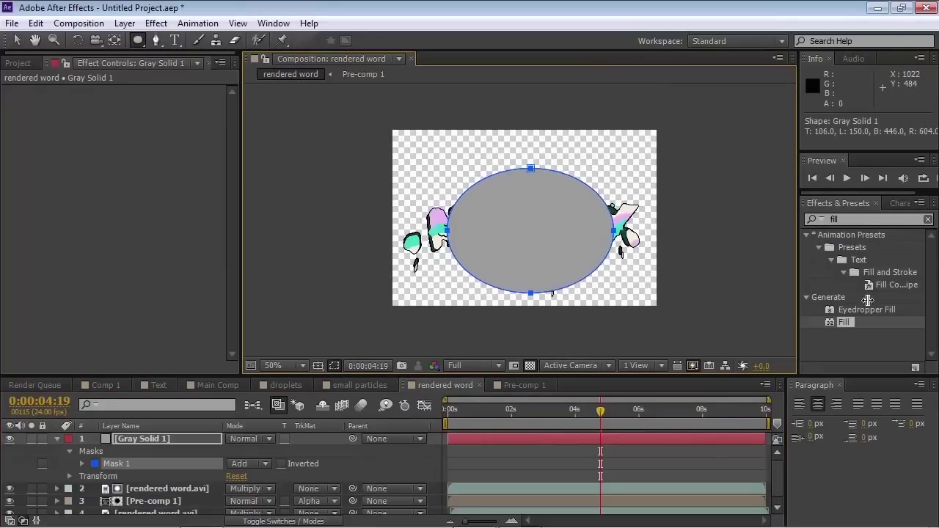
Apply Turbulent Displace to the gray solid with Amount 97 and add an expression to its Evolution
{"action": "left_click", "coordinate": [849, 220]}
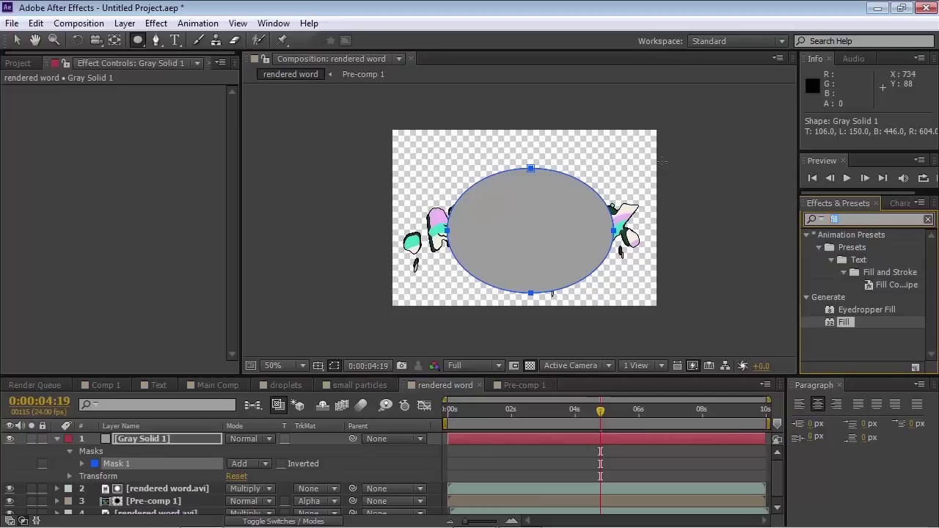
{"action": "type", "text": "turb"}
{"action": "left_click_drag", "start_coordinate": [885, 248], "coordinate": [405, 297]}
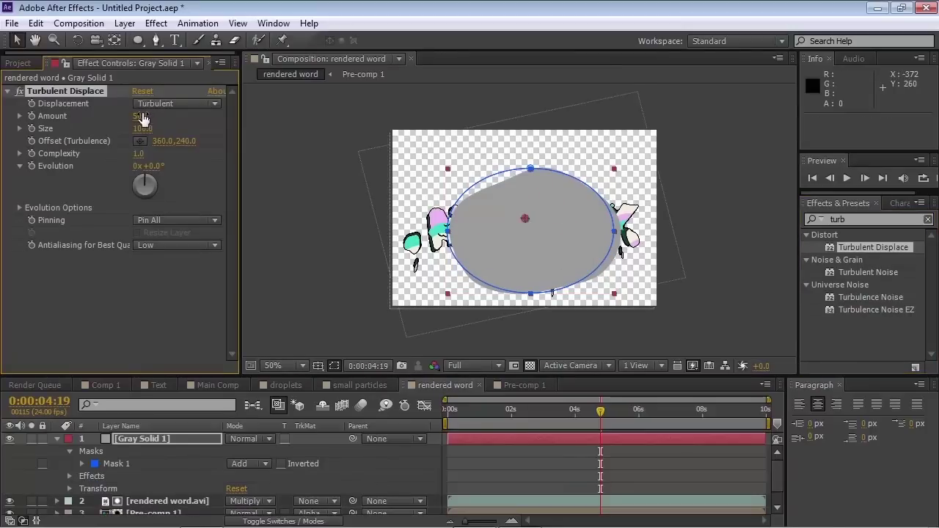
{"action": "left_click_drag", "start_coordinate": [143, 119], "coordinate": [178, 112]}
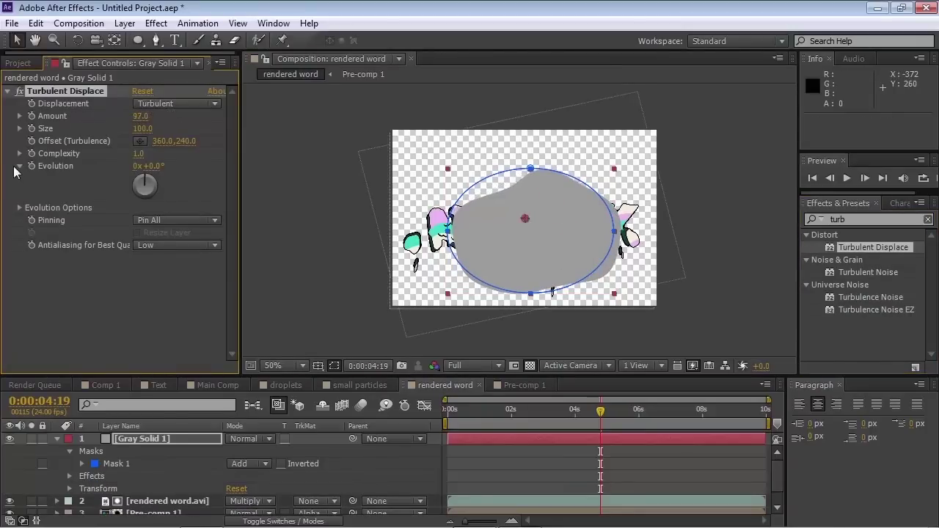
{"action": "left_click", "coordinate": [33, 165], "text": "alt"}
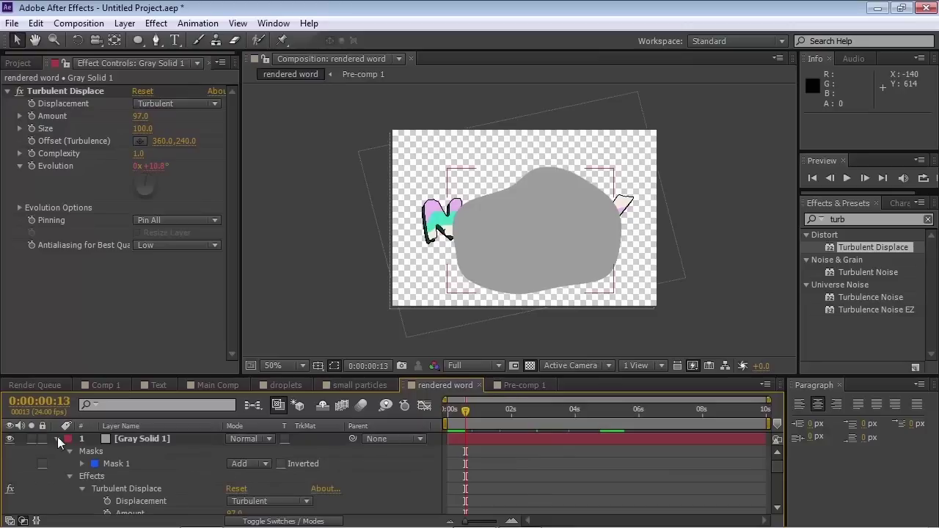
Place the gray solid beneath all the word layers and duplicate it
{"action": "left_click", "coordinate": [57, 438]}
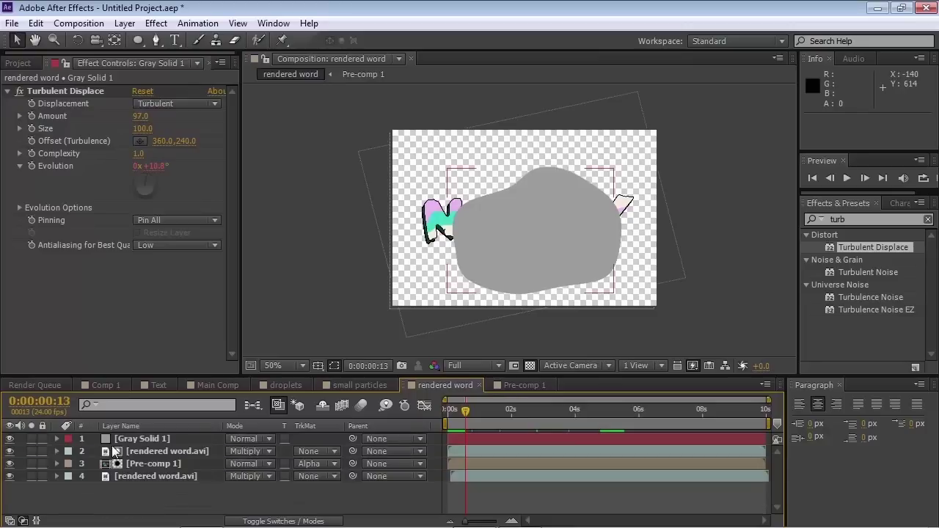
{"action": "left_click_drag", "start_coordinate": [132, 439], "coordinate": [147, 484]}
{"action": "key", "text": "ctrl+d"}
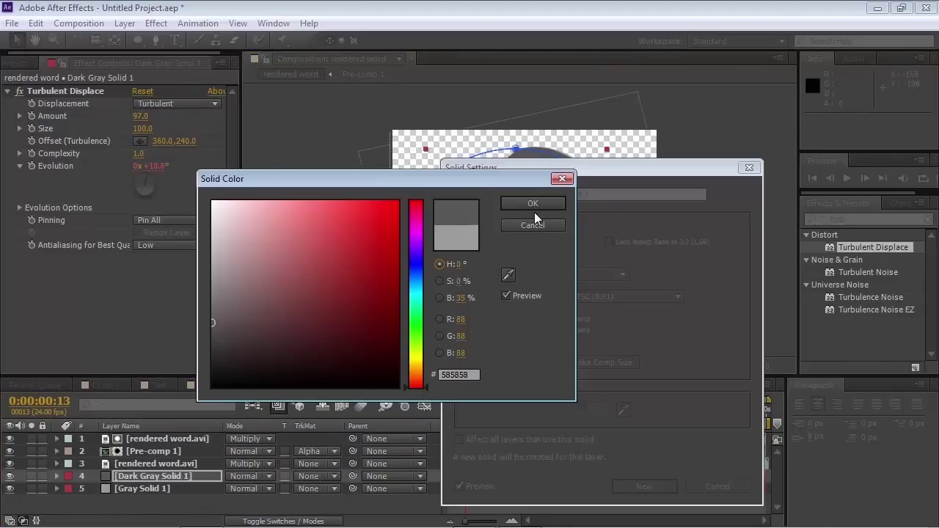
Recolor the duplicated blob solid dark gray 585858 as a new solid and place it behind the lighter gray one
{"action": "left_click", "coordinate": [534, 212]}
{"action": "left_click", "coordinate": [644, 486]}
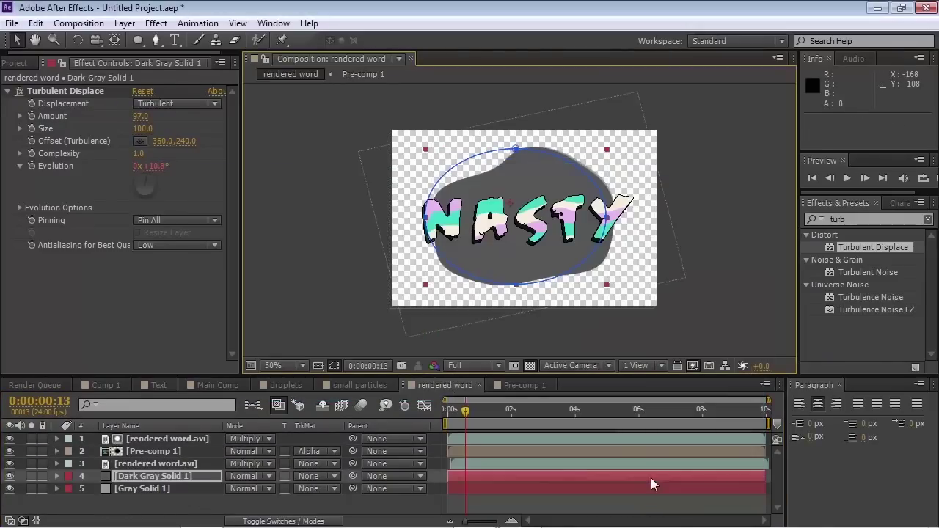
{"action": "left_click_drag", "start_coordinate": [135, 482], "coordinate": [136, 495]}
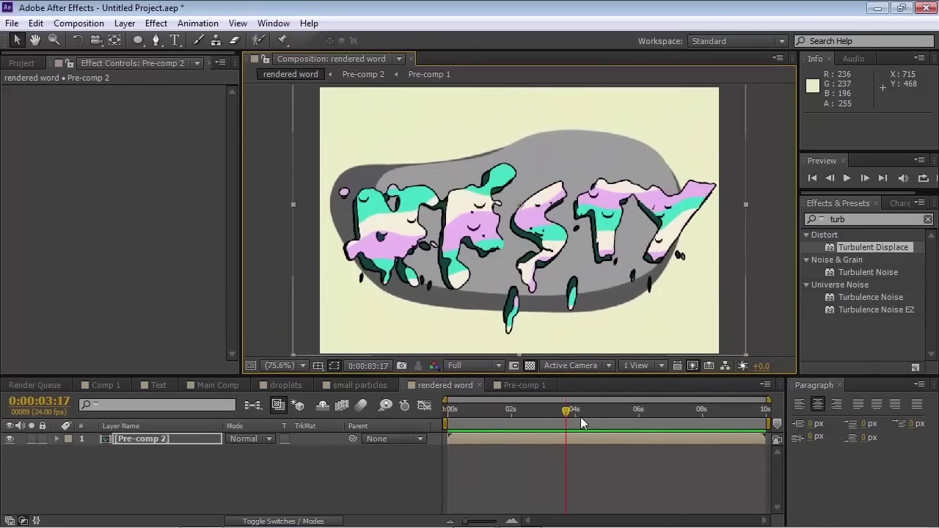
Add an adjustment layer above Pre-comp 2 and apply Turbulent Displace to it
{"action": "mouse_move", "coordinate": [580, 417]}
{"action": "left_mouse_down"}
{"action": "mouse_move", "coordinate": [732, 424]}
{"action": "mouse_move", "coordinate": [519, 415]}
{"action": "mouse_move", "coordinate": [575, 420]}
{"action": "left_mouse_up"}
{"action": "left_click", "coordinate": [126, 23]}
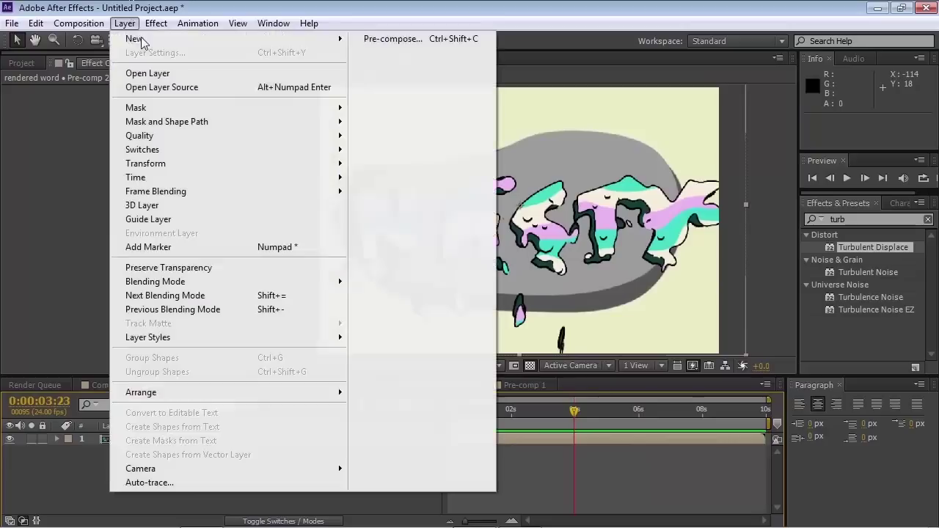
{"action": "mouse_move", "coordinate": [136, 39]}
{"action": "left_click", "coordinate": [441, 140]}
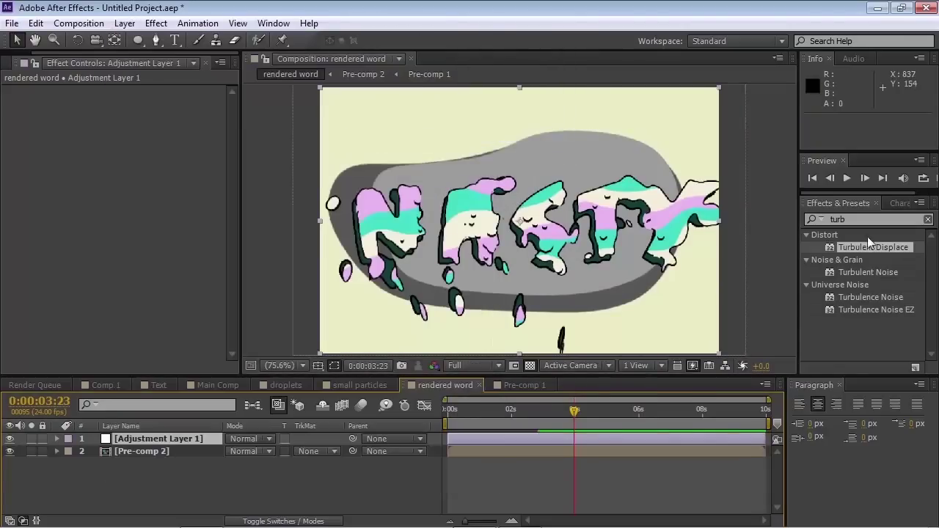
{"action": "left_click", "coordinate": [858, 220]}
{"action": "left_click_drag", "start_coordinate": [860, 245], "coordinate": [126, 437]}
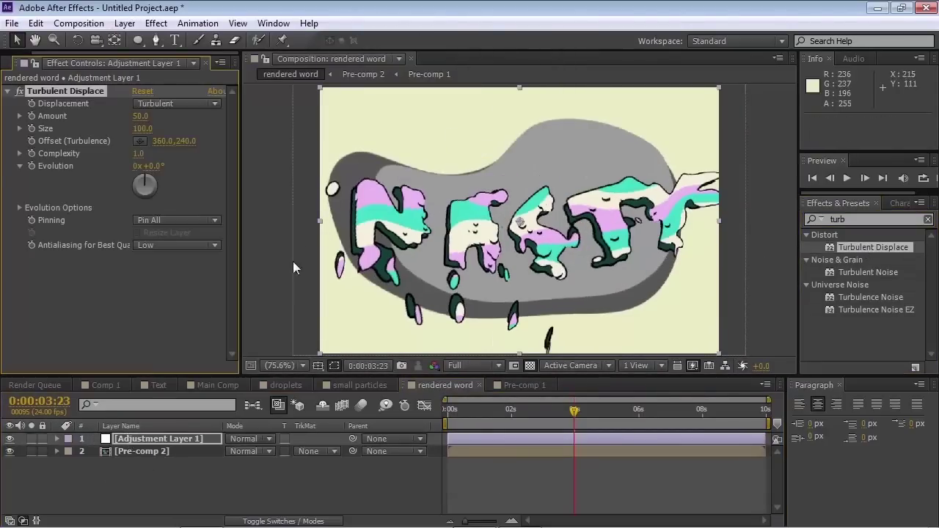
Set the adjustment layer's Turbulent Displace to Amount 9 and Size 18, and drive Evolution with the expression wiggle(24,600)
{"action": "left_click_drag", "start_coordinate": [138, 122], "coordinate": [73, 121]}
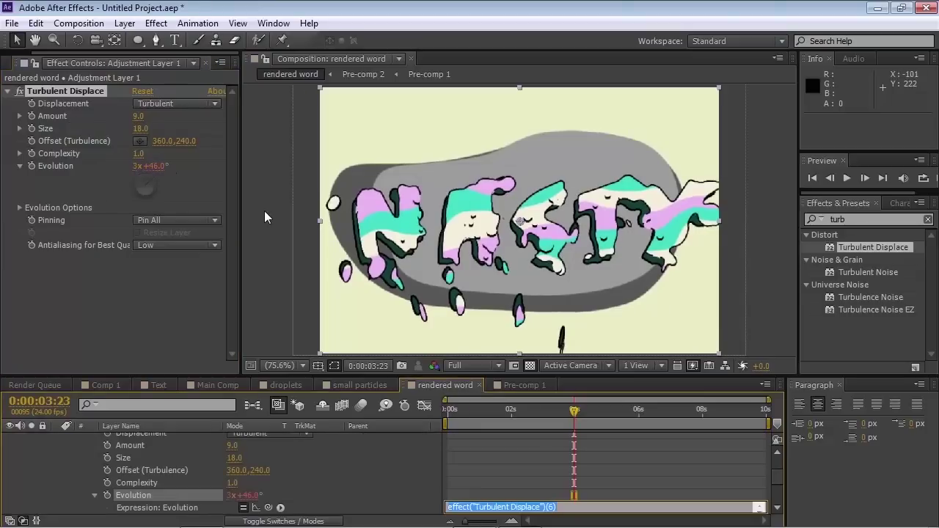
{"action": "type", "text": "wiggle(24,600"}
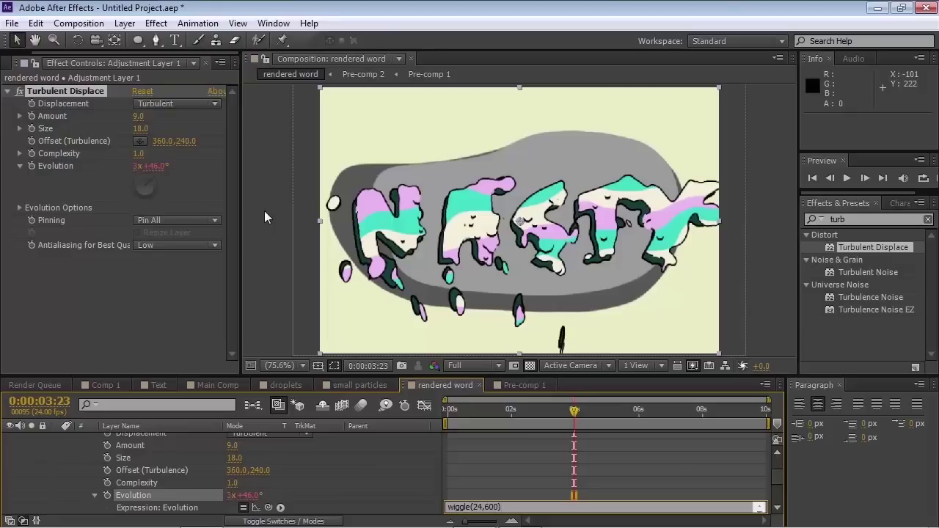
{"action": "left_click", "coordinate": [438, 443]}
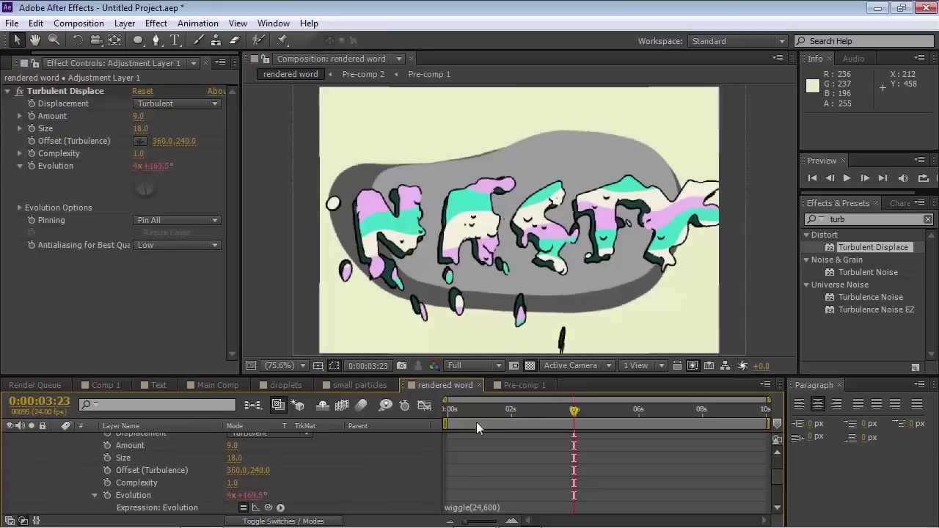
Drive the Turbulent Displace Amount and Size with the expression wiggle(20,5) each and preview the shaking artwork
{"action": "left_click", "coordinate": [32, 116], "text": "alt"}
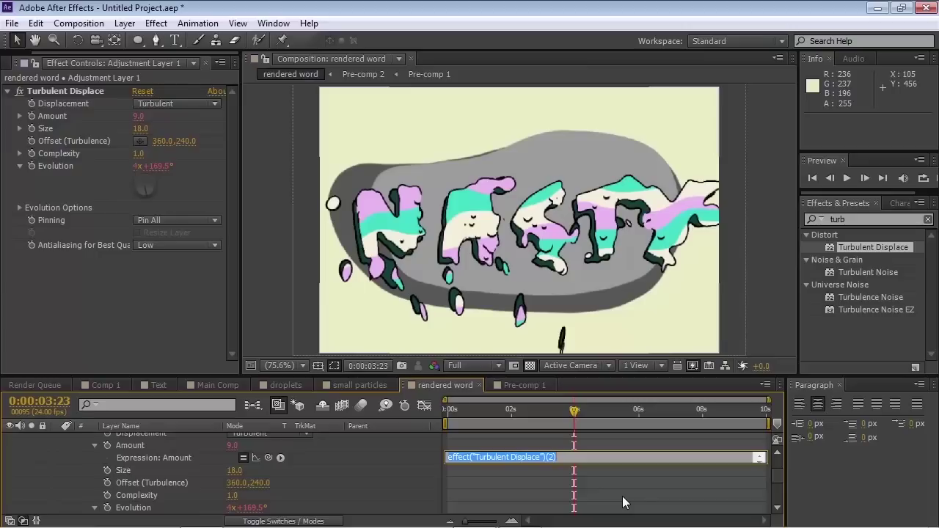
{"action": "type", "text": "wei"}
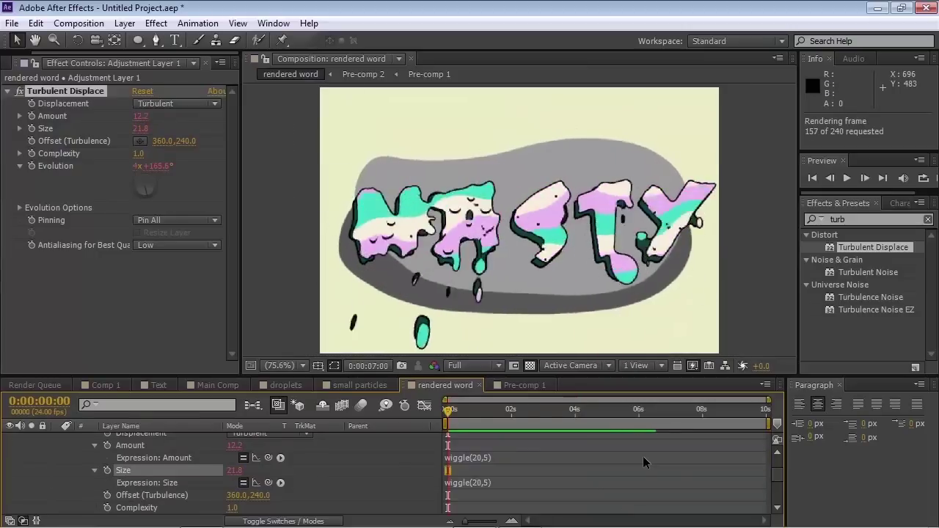
{"action": "key", "text": "space"}
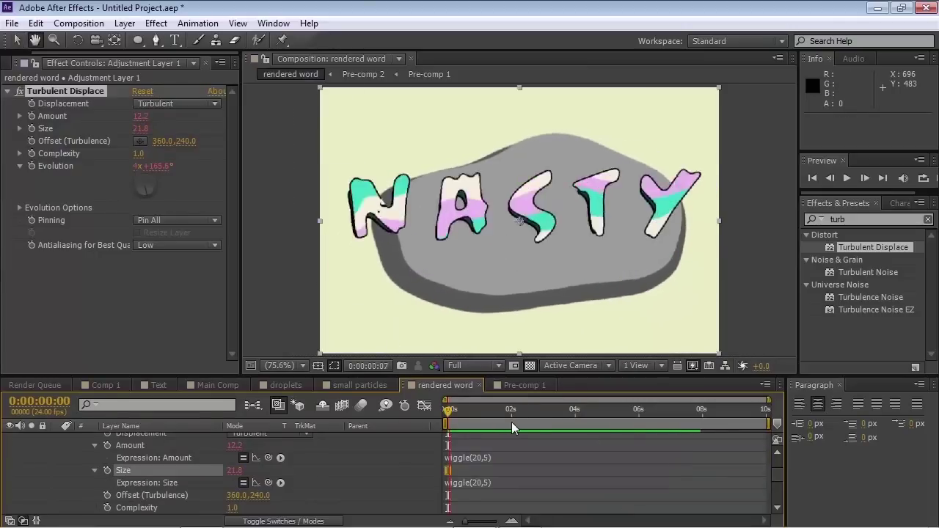
Apply Posterize Time to the adjustment layer after Turbulent Displace with Frame Rate 12, and preview the animation
{"action": "left_click", "coordinate": [866, 217]}
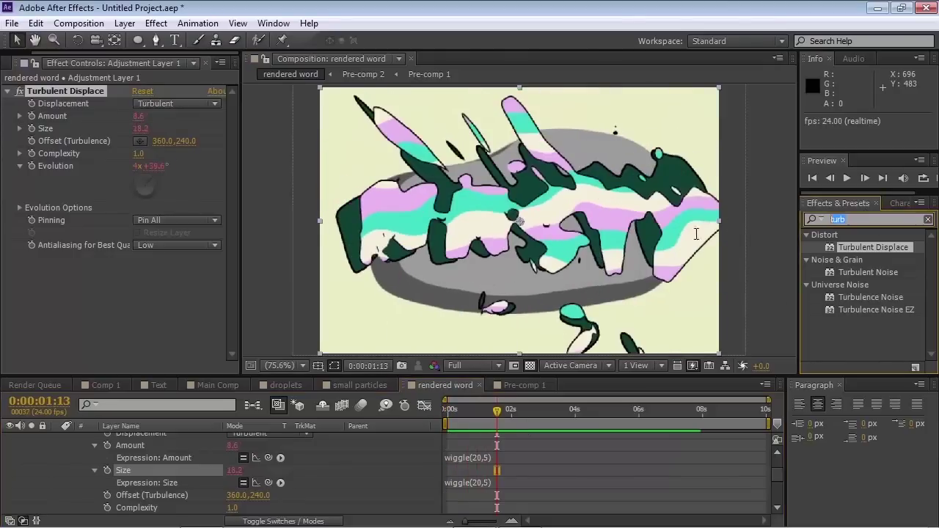
{"action": "type", "text": "poster"}
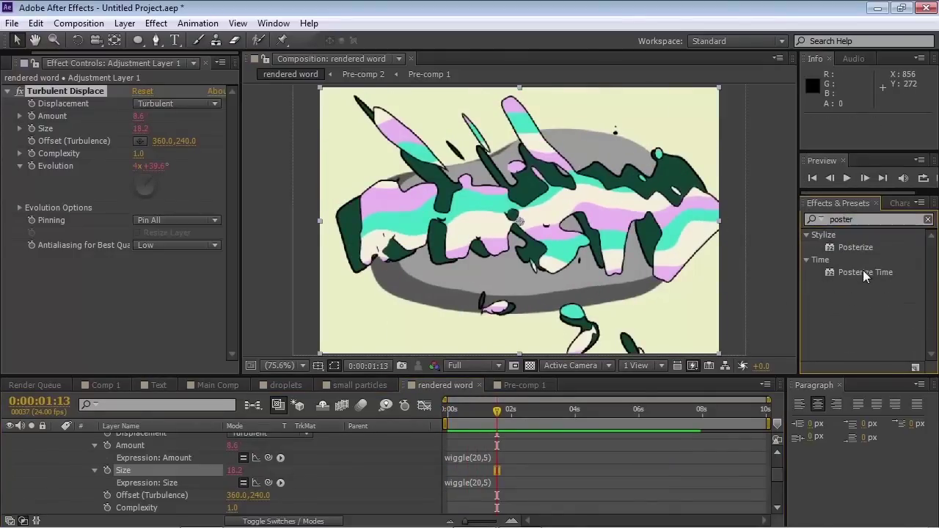
{"action": "left_click_drag", "start_coordinate": [863, 270], "coordinate": [143, 297]}
{"action": "left_click", "coordinate": [145, 270]}
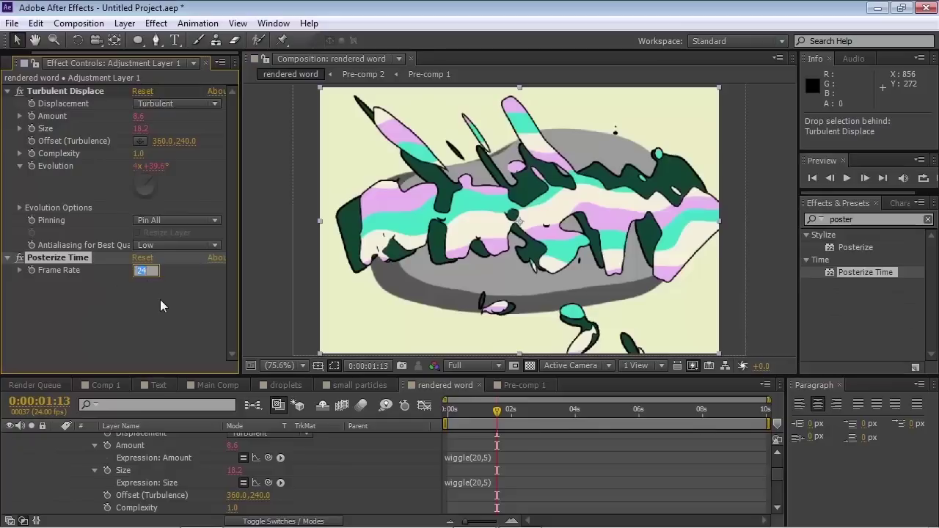
{"action": "type", "text": "12"}
{"action": "key", "text": "Return"}
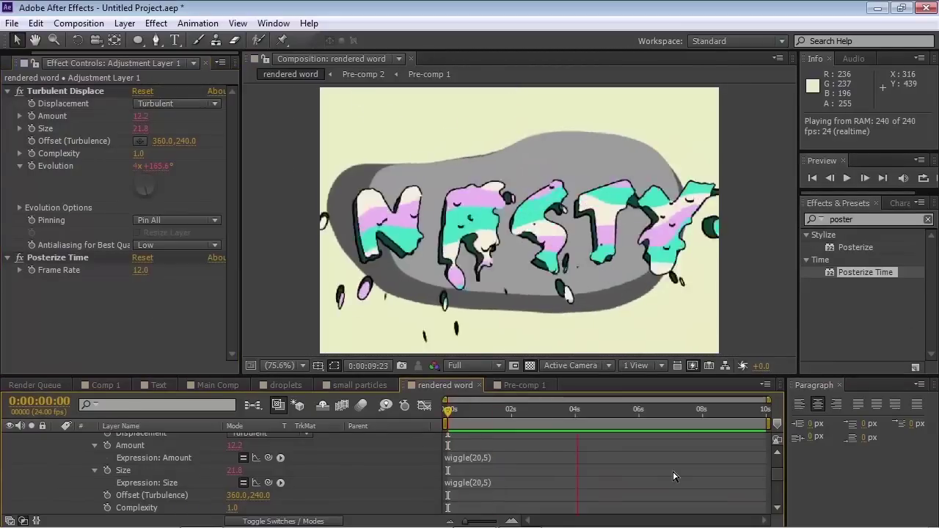
{"action": "key", "text": "space"}
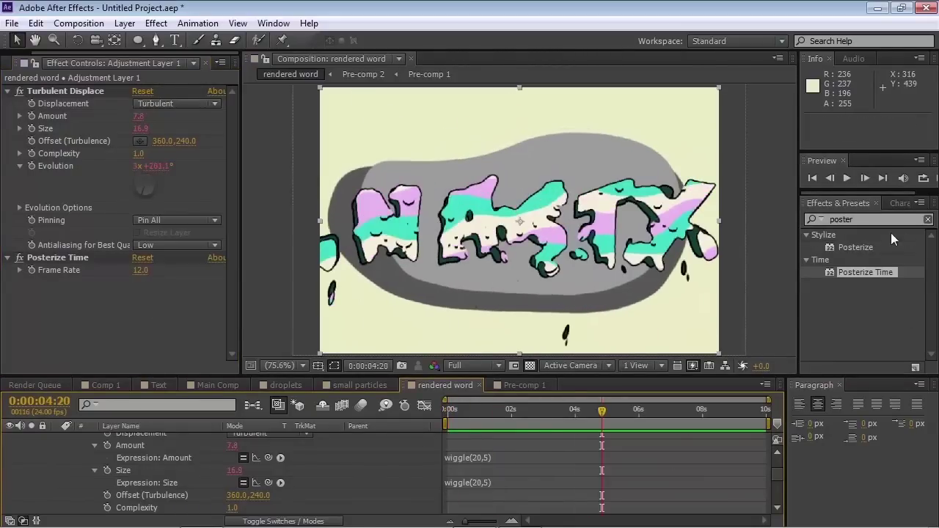
Apply the MisFire effect to the adjustment layer after Posterize Time and go to frame 0:00:03:10
{"action": "double_click", "coordinate": [853, 217]}
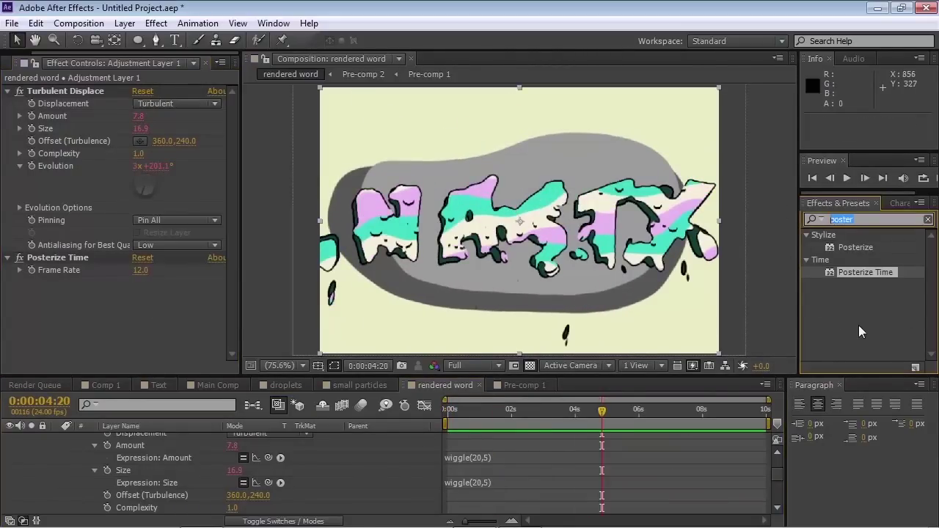
{"action": "type", "text": "mis"}
{"action": "left_click_drag", "start_coordinate": [852, 247], "coordinate": [216, 336]}
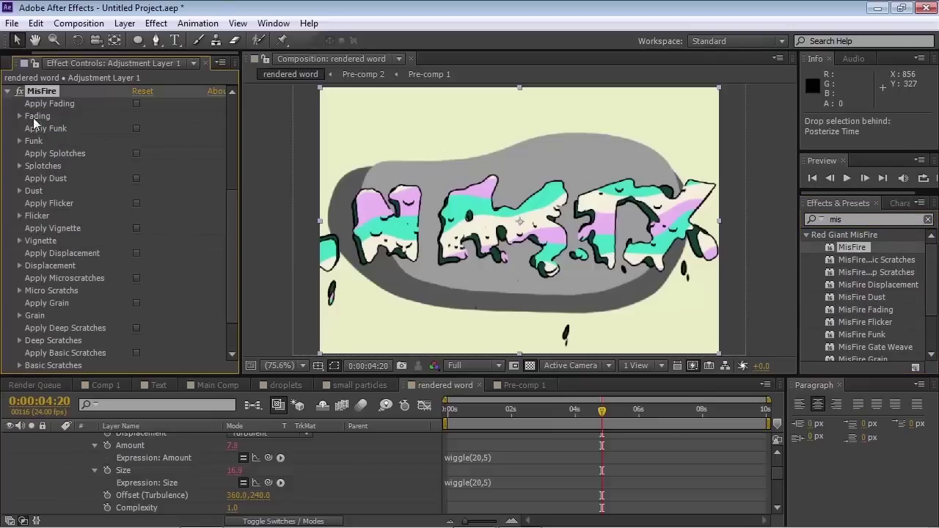
{"action": "scroll", "coordinate": [234, 193], "scroll_direction": "up", "scroll_amount": 1}
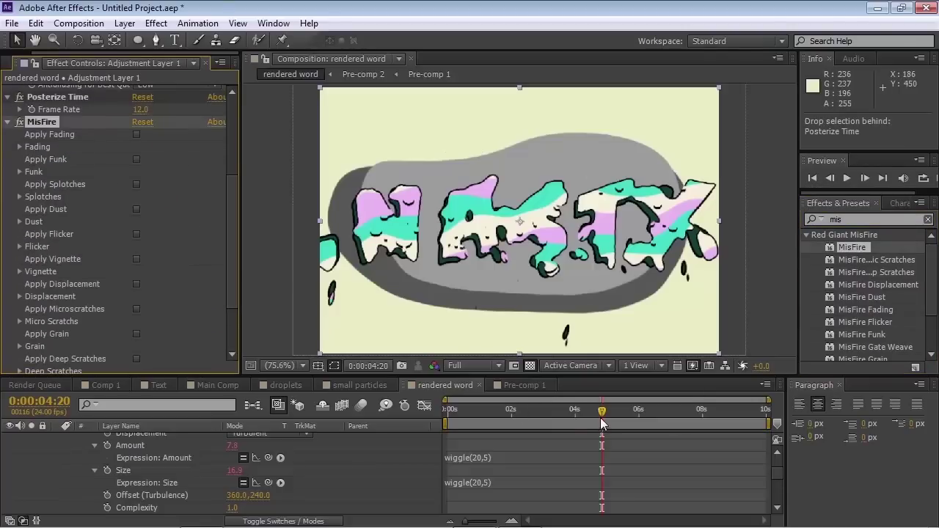
{"action": "left_click", "coordinate": [573, 415]}
{"action": "left_click_drag", "start_coordinate": [573, 423], "coordinate": [556, 423]}
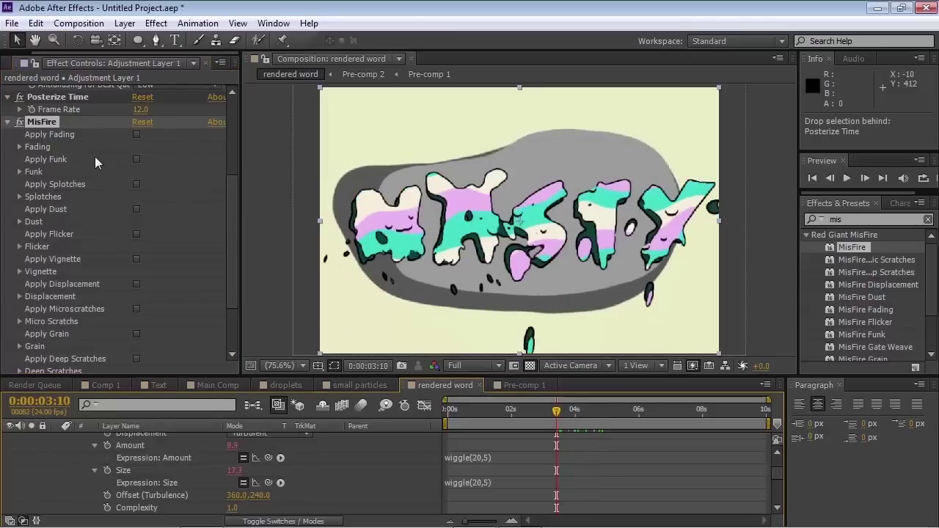
Turn on Apply Funk in the adjustment layer's MisFire effect and preview the animation
{"action": "left_click", "coordinate": [136, 160]}
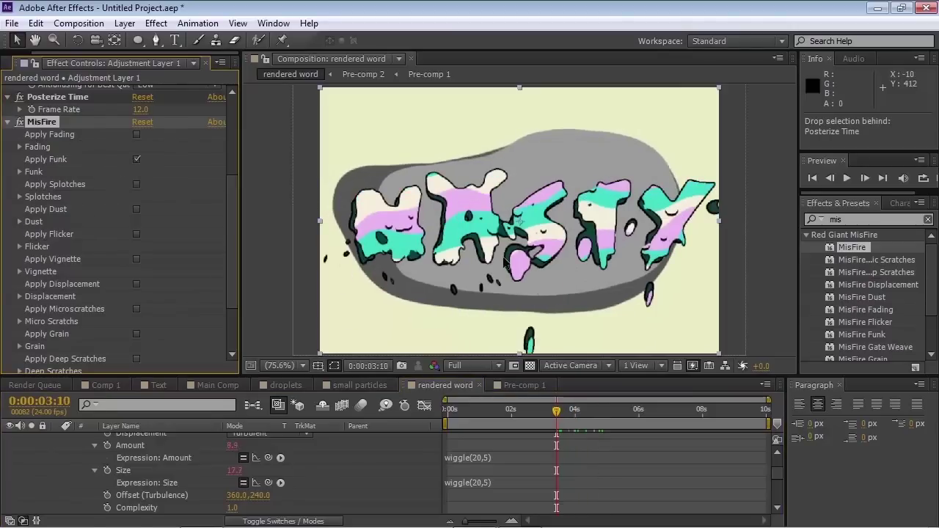
{"action": "key", "text": "/"}
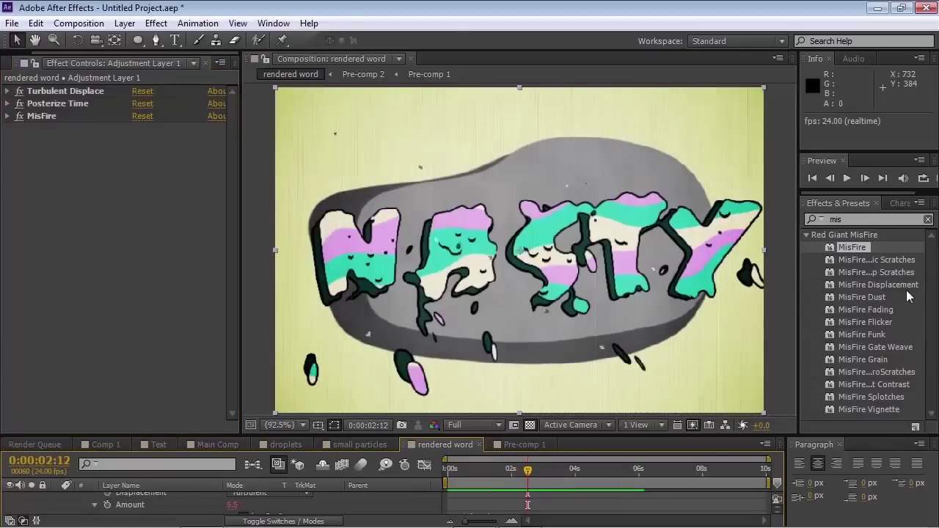
Apply the Channel Blur effect to the adjustment layer after MisFire
{"action": "left_click", "coordinate": [866, 220]}
{"action": "type", "text": "channe"}
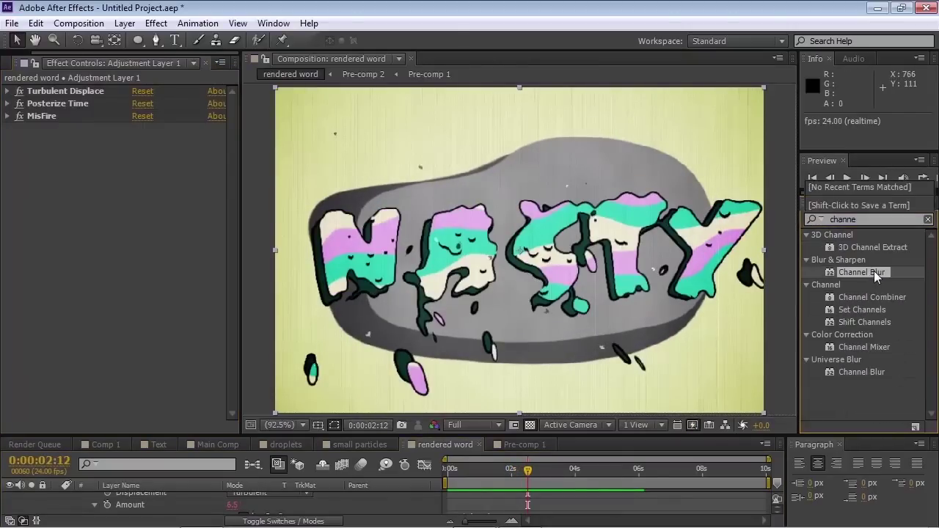
{"action": "left_click_drag", "start_coordinate": [862, 272], "coordinate": [66, 245]}
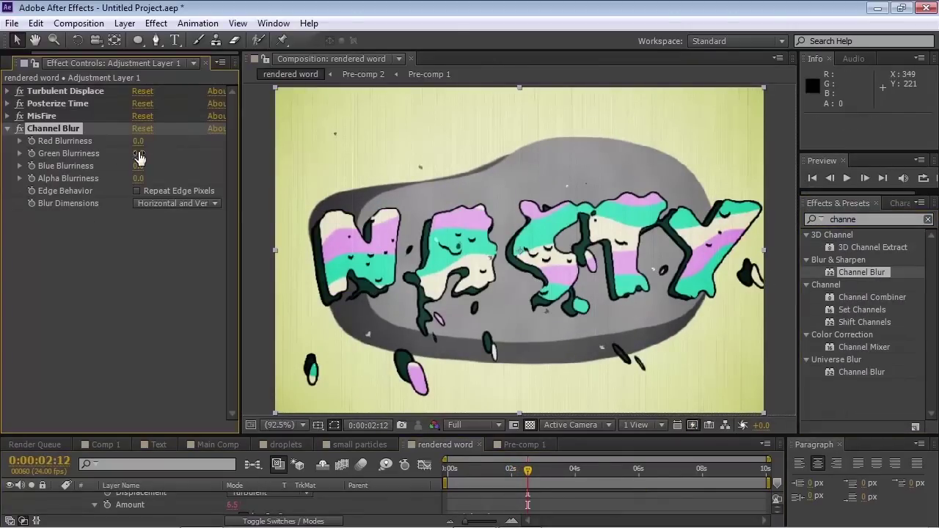
Try Channel Blur on individual color channels, toggle Repeat Edge Pixels on and off, and set Red Blurriness to 13
{"action": "mouse_move", "coordinate": [140, 153]}
{"action": "left_mouse_down"}
{"action": "mouse_move", "coordinate": [135, 168]}
{"action": "mouse_move", "coordinate": [148, 161]}
{"action": "mouse_move", "coordinate": [133, 148]}
{"action": "mouse_move", "coordinate": [146, 141]}
{"action": "left_mouse_up"}
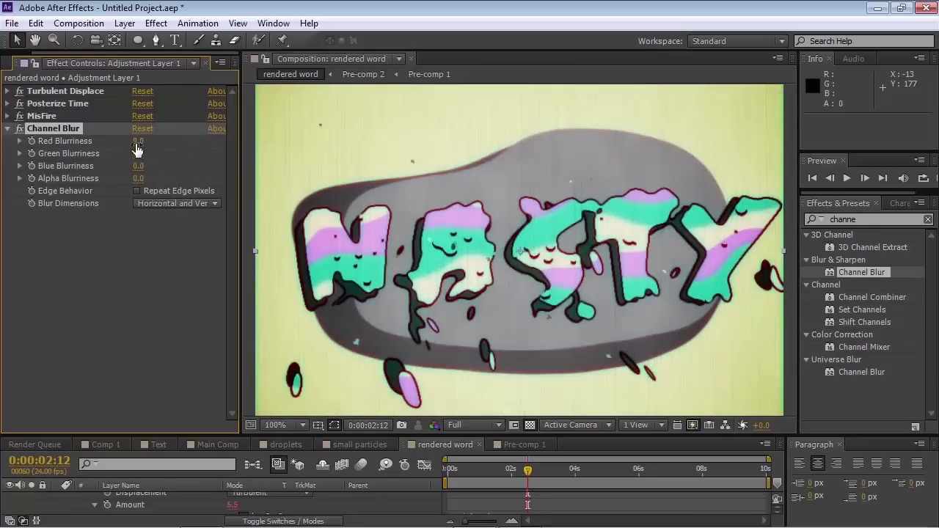
{"action": "left_click_drag", "start_coordinate": [137, 166], "coordinate": [141, 141]}
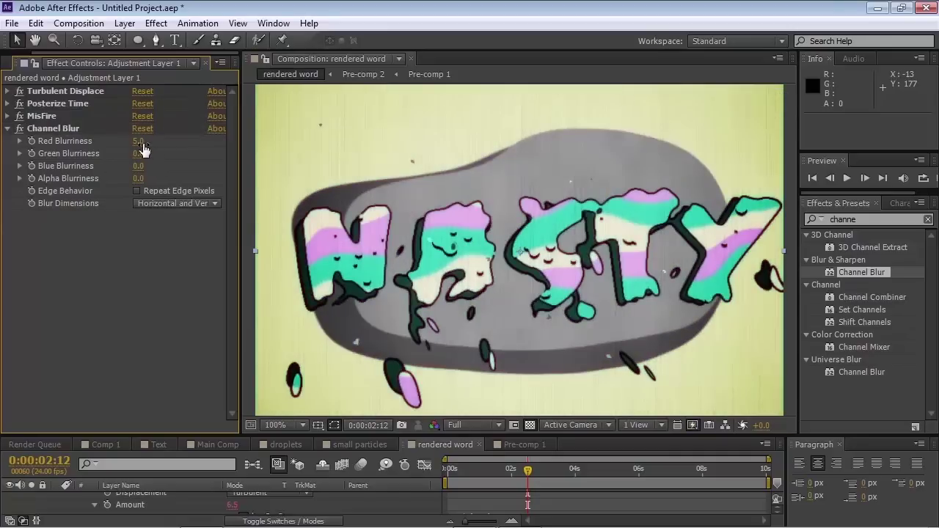
{"action": "left_click_drag", "start_coordinate": [142, 141], "coordinate": [147, 141]}
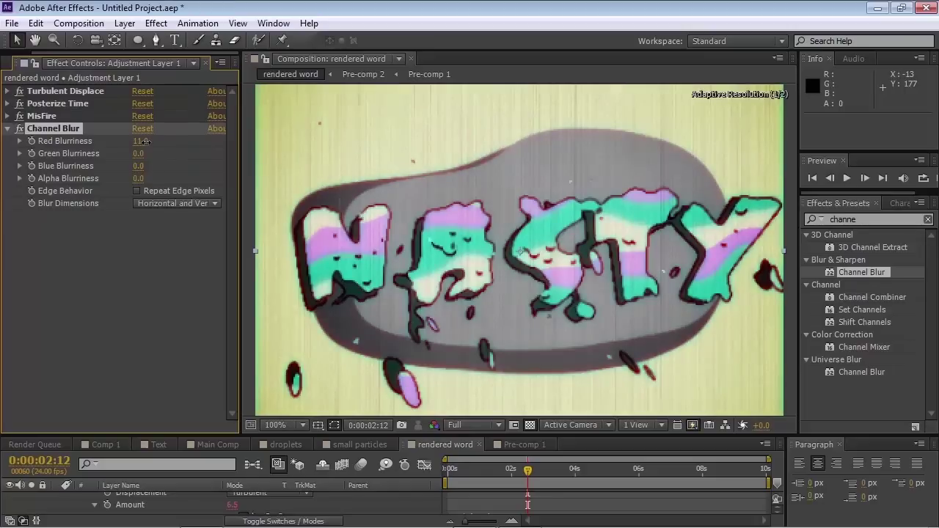
{"action": "left_click", "coordinate": [136, 191]}
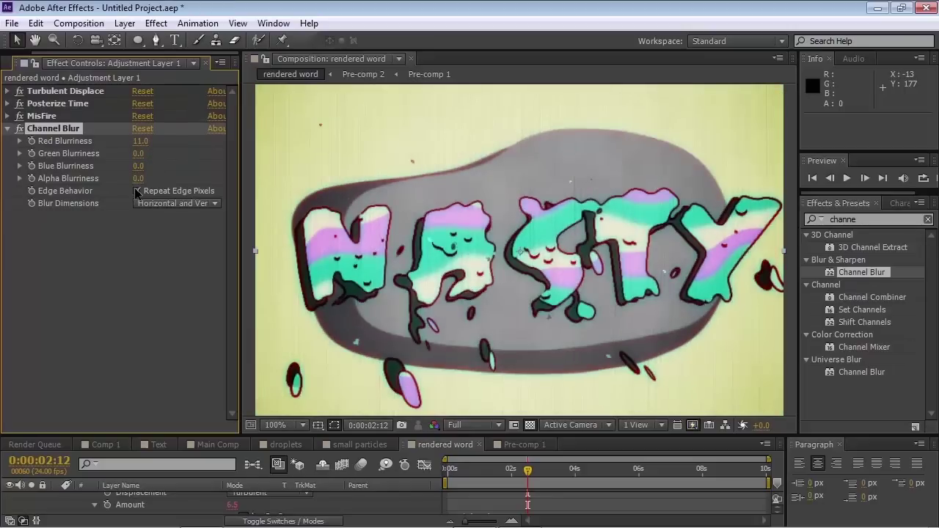
{"action": "left_click", "coordinate": [137, 192]}
{"action": "scroll", "coordinate": [562, 259], "scroll_direction": "up", "scroll_amount": 1}
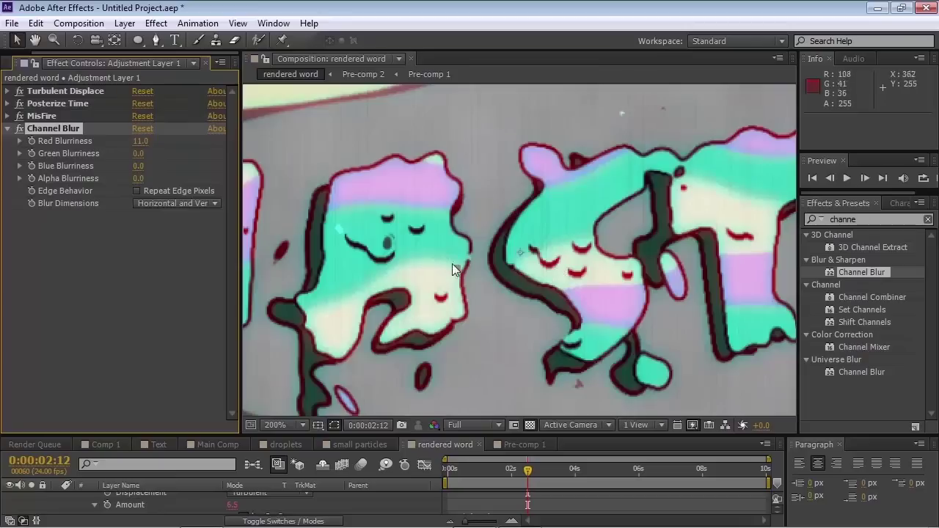
{"action": "key", "text": "space"}
{"action": "left_click_drag", "start_coordinate": [418, 255], "coordinate": [658, 262]}
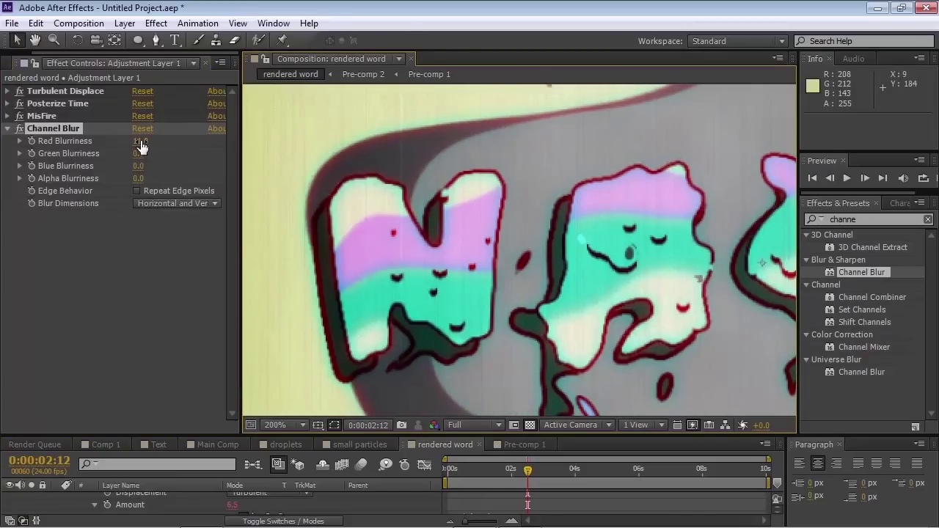
{"action": "left_click_drag", "start_coordinate": [141, 147], "coordinate": [158, 147]}
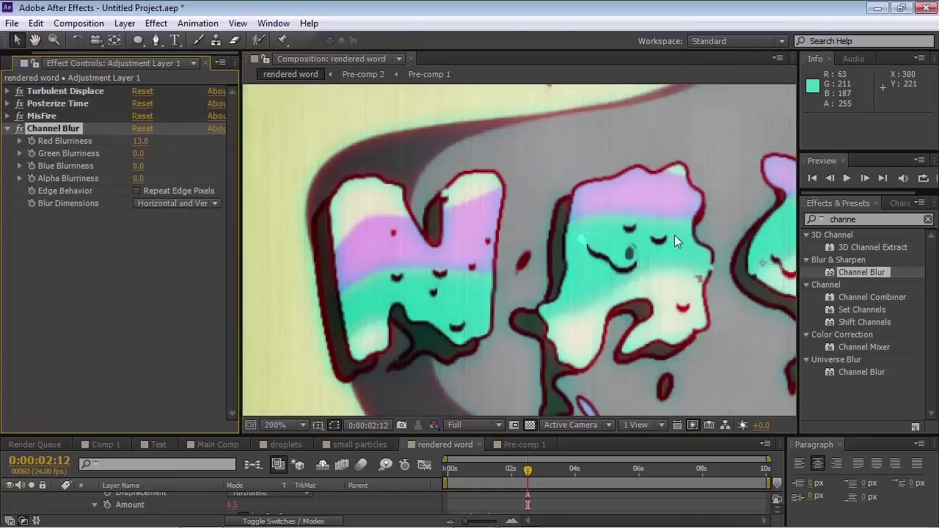
{"action": "scroll", "coordinate": [673, 237], "scroll_direction": "down", "scroll_amount": 2}
{"action": "scroll", "coordinate": [615, 258], "scroll_direction": "up", "scroll_amount": 1}
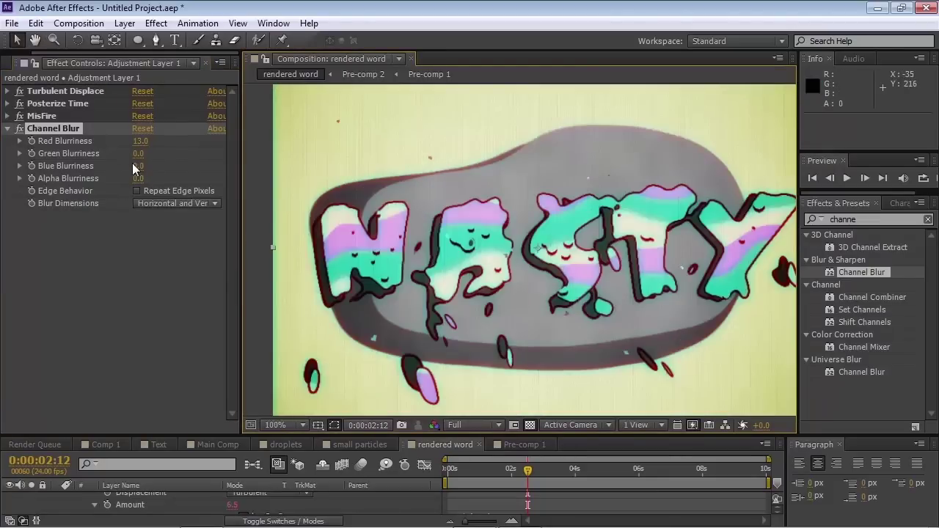
Try Green and Blue Blurriness at 10 each, undo the green change, and set Blue Blurriness to 2
{"action": "mouse_move", "coordinate": [139, 168]}
{"action": "left_mouse_down"}
{"action": "mouse_move", "coordinate": [147, 169]}
{"action": "mouse_move", "coordinate": [147, 155]}
{"action": "left_mouse_up"}
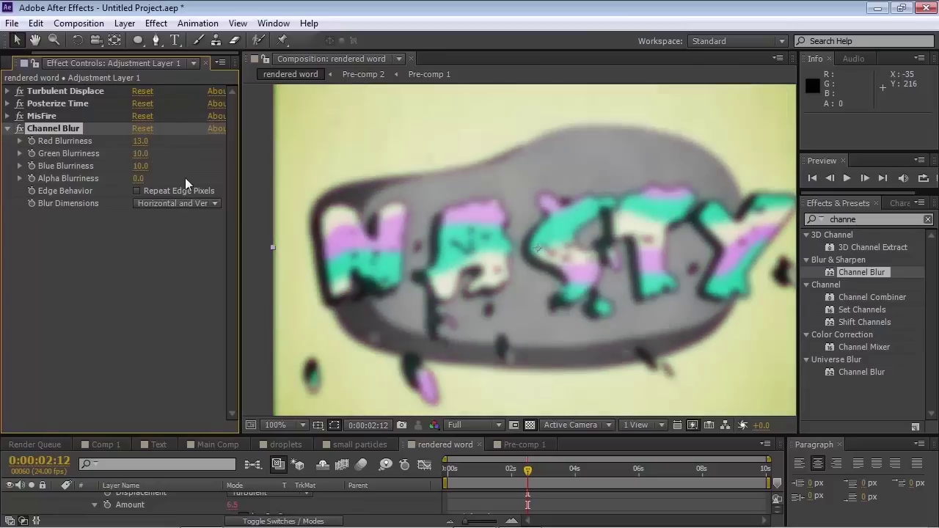
{"action": "key", "text": "ctrl+z"}
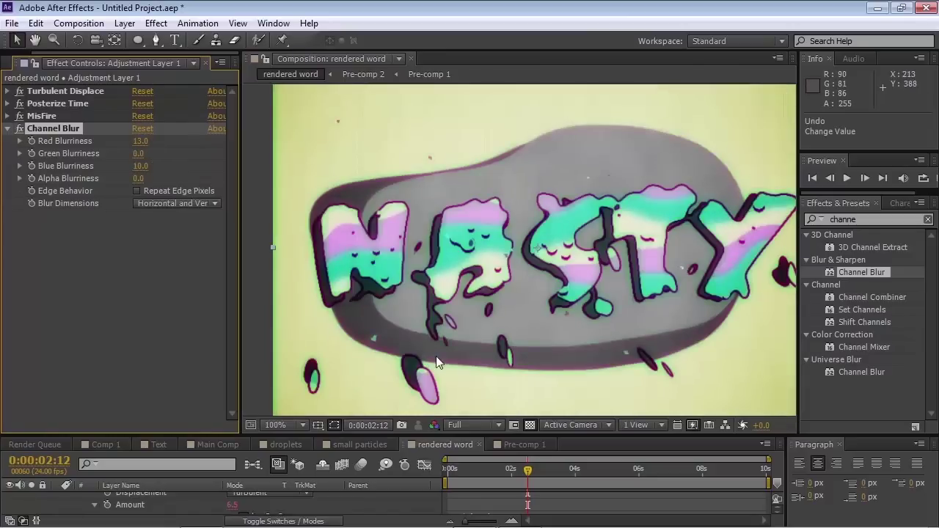
{"action": "left_click_drag", "start_coordinate": [139, 166], "coordinate": [136, 166]}
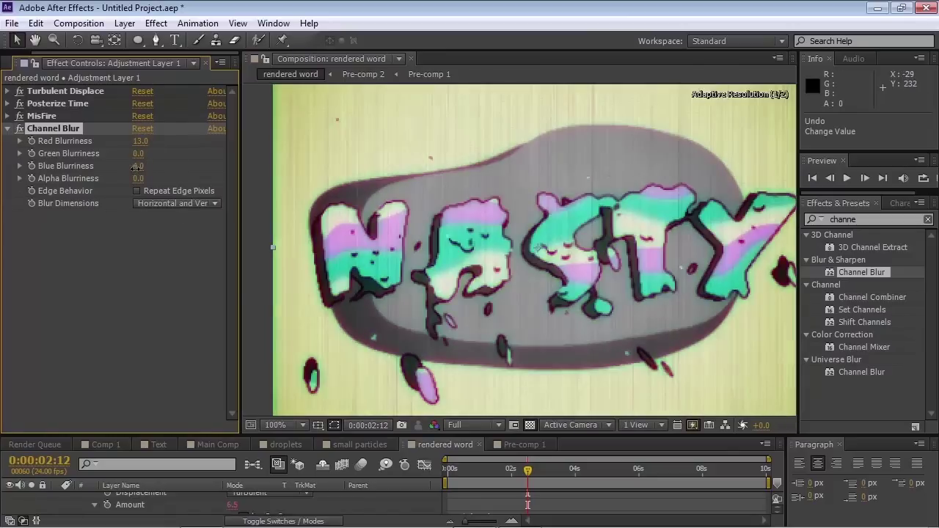
Inspect the color fringing on the letter outlines up close and review the animation at several times up to 0:00:08:04
{"action": "scroll", "coordinate": [533, 272], "scroll_direction": "up", "scroll_amount": 1}
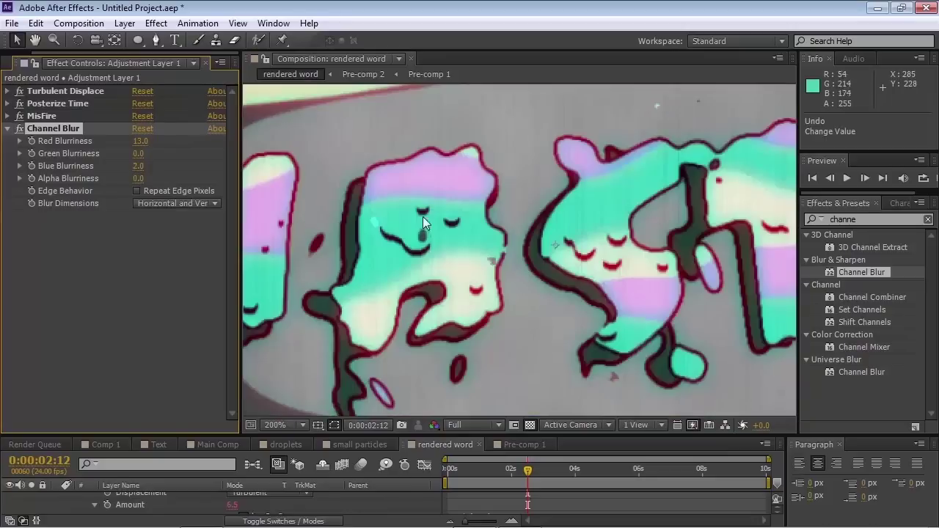
{"action": "left_click_drag", "start_coordinate": [380, 246], "coordinate": [661, 209]}
{"action": "scroll", "coordinate": [443, 270], "scroll_direction": "up", "scroll_amount": 1}
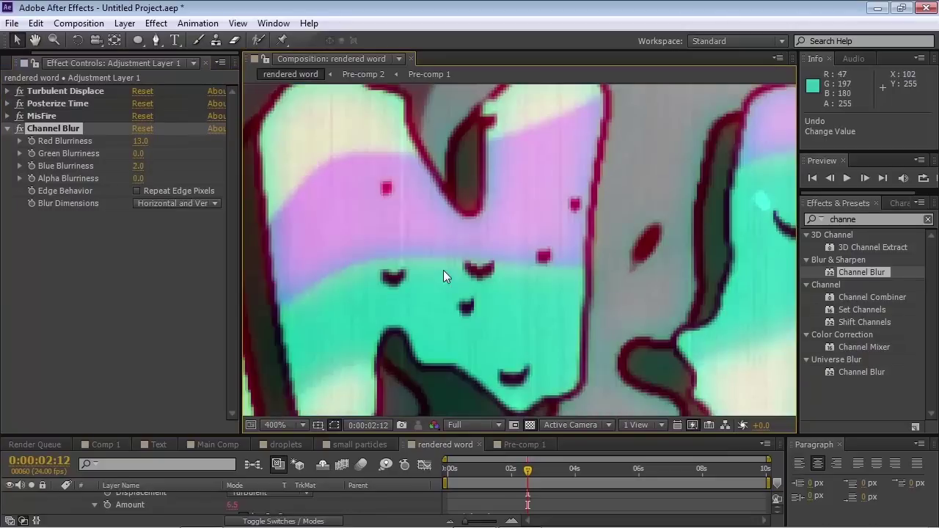
{"action": "left_click_drag", "start_coordinate": [396, 137], "coordinate": [464, 207]}
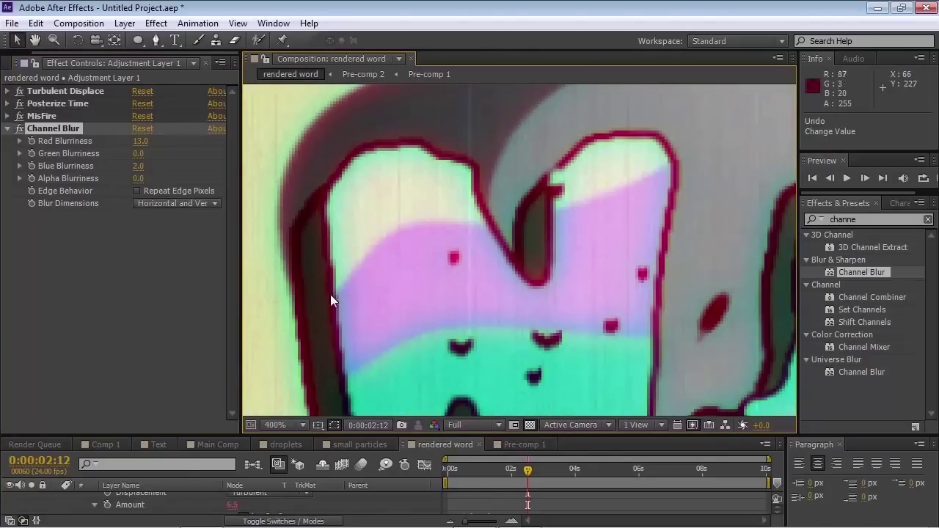
{"action": "scroll", "coordinate": [700, 242], "scroll_direction": "down", "scroll_amount": 2}
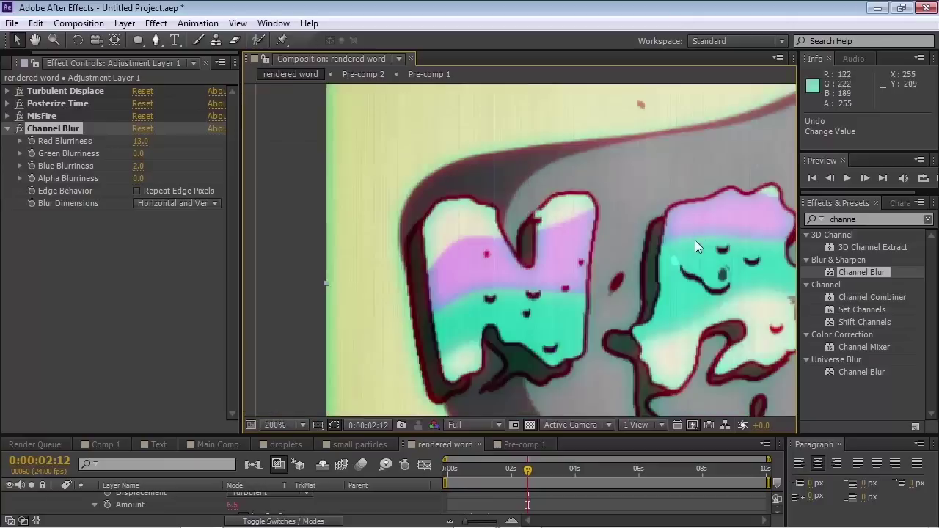
{"action": "left_click_drag", "start_coordinate": [702, 261], "coordinate": [538, 233]}
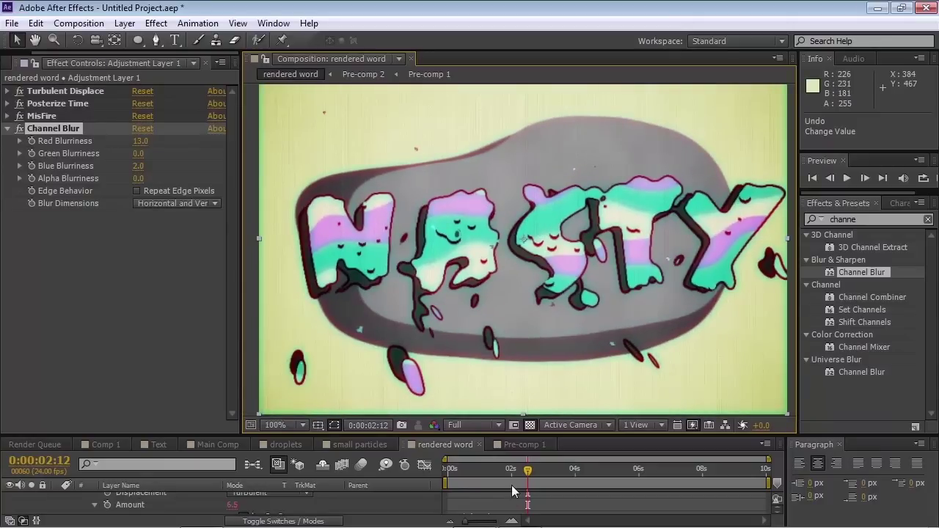
{"action": "left_click_drag", "start_coordinate": [512, 472], "coordinate": [586, 484]}
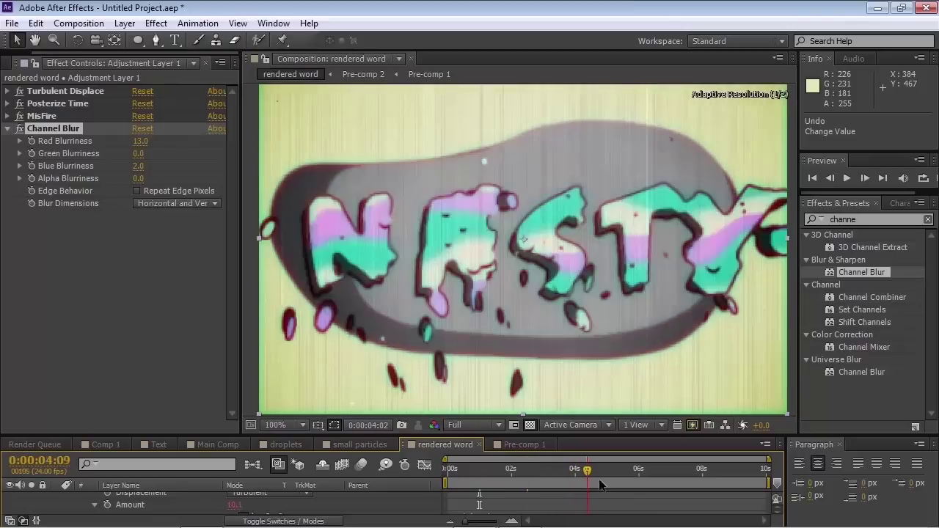
{"action": "left_click", "coordinate": [661, 479]}
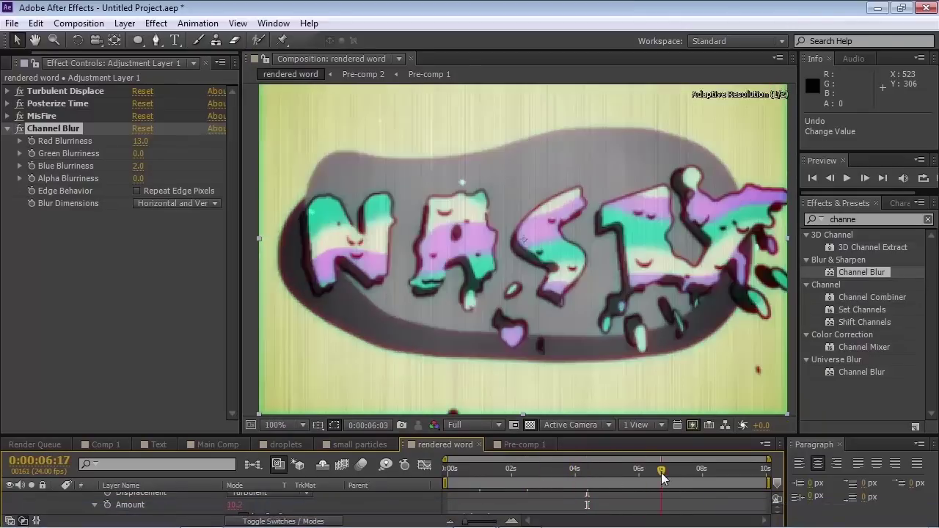
{"action": "left_click", "coordinate": [707, 478]}
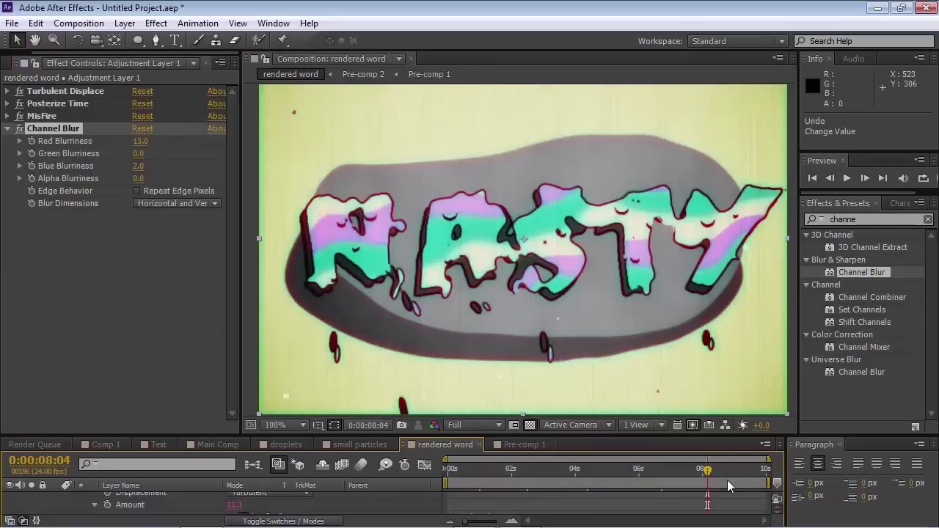
Apply Magic Bullet Looks to the adjustment layer after Channel Blur and open its look editor
{"action": "left_click", "coordinate": [871, 218]}
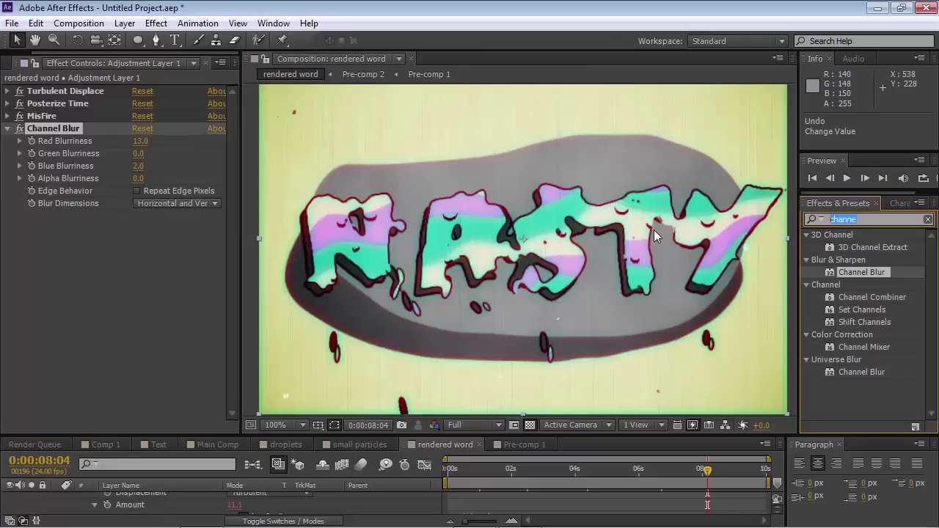
{"action": "type", "text": "magic"}
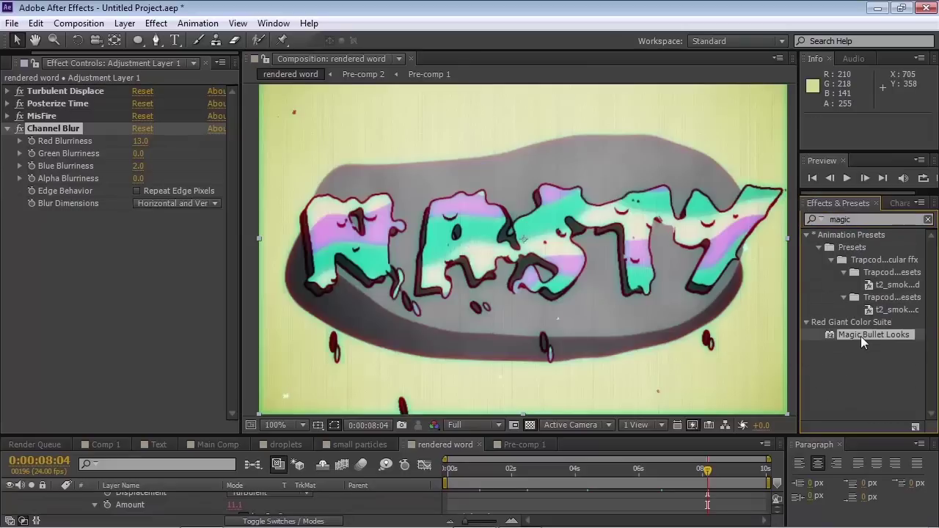
{"action": "left_click_drag", "start_coordinate": [873, 334], "coordinate": [146, 323]}
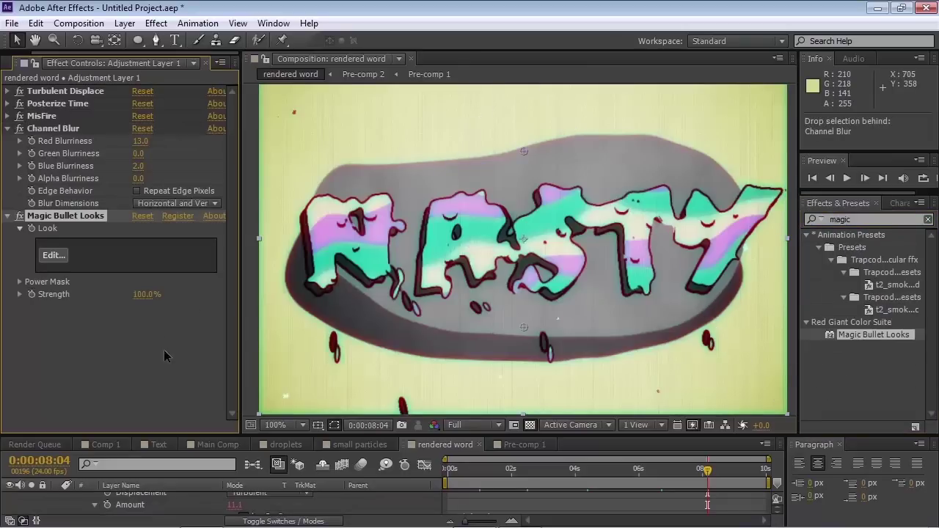
{"action": "left_click", "coordinate": [55, 257]}
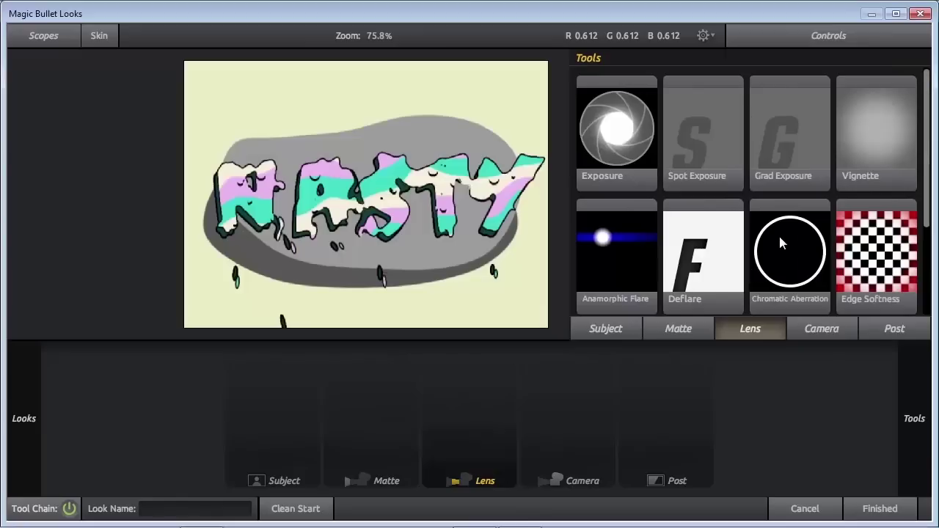
Add Chromatic Aberration to the look with a slight Red/Cyan shift, and add Lens Distortion after it
{"action": "left_click_drag", "start_coordinate": [780, 245], "coordinate": [347, 176]}
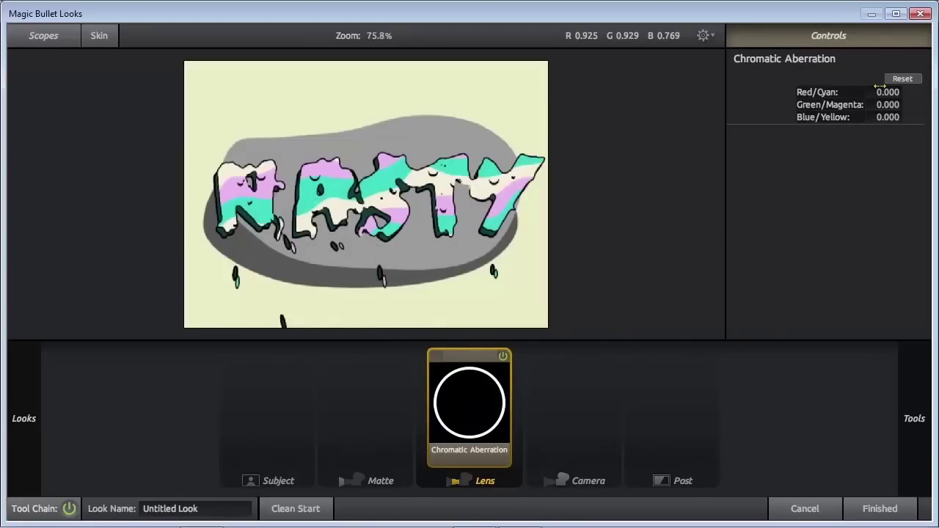
{"action": "left_click_drag", "start_coordinate": [879, 88], "coordinate": [885, 92]}
{"action": "left_click_drag", "start_coordinate": [704, 262], "coordinate": [562, 197]}
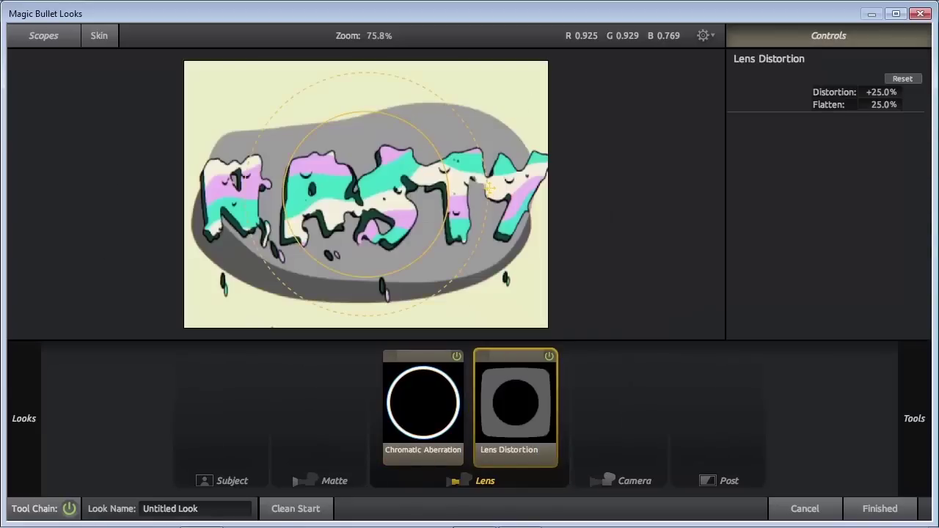
Add a Diffusion tool to the look's Matte stage and set its Size to about 6.44%
{"action": "mouse_move", "coordinate": [859, 242]}
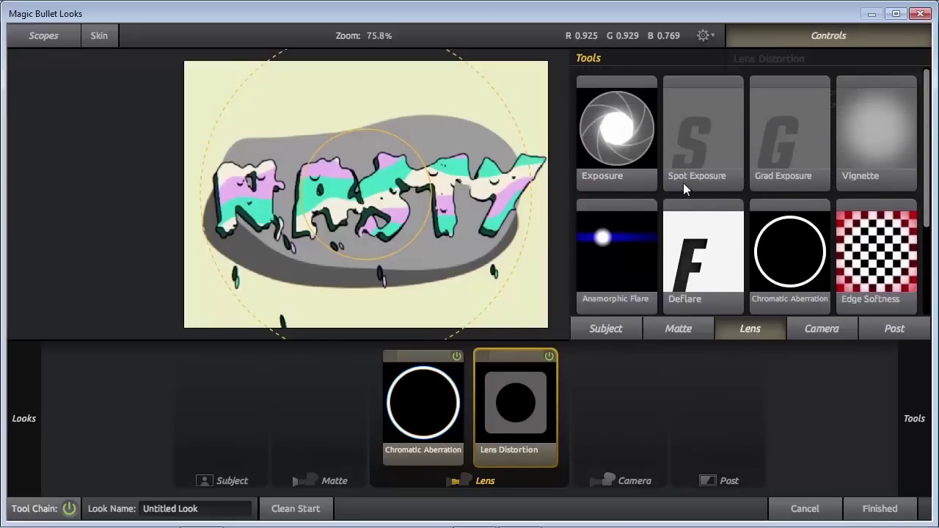
{"action": "left_click", "coordinate": [913, 332]}
{"action": "left_click", "coordinate": [679, 329]}
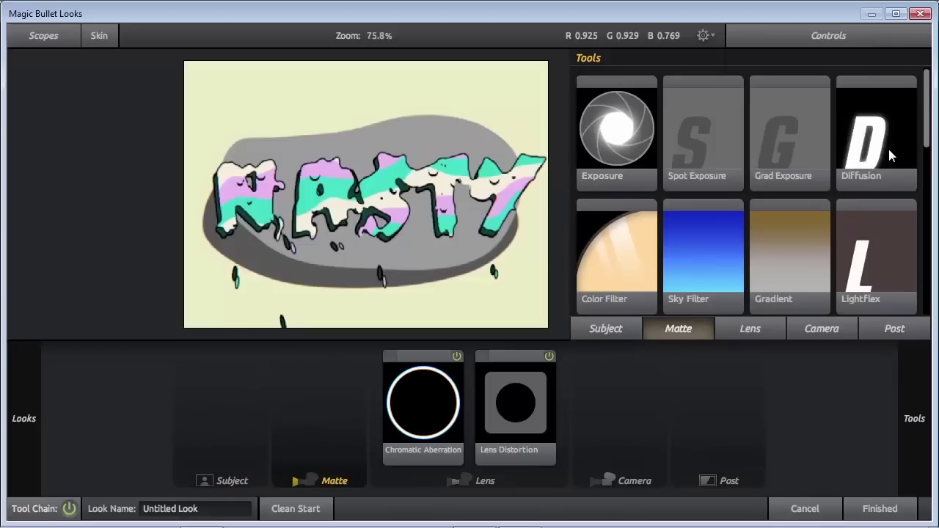
{"action": "mouse_move", "coordinate": [888, 149]}
{"action": "left_mouse_down"}
{"action": "mouse_move", "coordinate": [710, 117]}
{"action": "mouse_move", "coordinate": [573, 175]}
{"action": "mouse_move", "coordinate": [477, 178]}
{"action": "mouse_move", "coordinate": [411, 338]}
{"action": "mouse_move", "coordinate": [384, 226]}
{"action": "mouse_move", "coordinate": [662, 442]}
{"action": "mouse_move", "coordinate": [308, 210]}
{"action": "mouse_move", "coordinate": [319, 404]}
{"action": "left_mouse_up"}
{"action": "left_click_drag", "start_coordinate": [863, 91], "coordinate": [862, 91]}
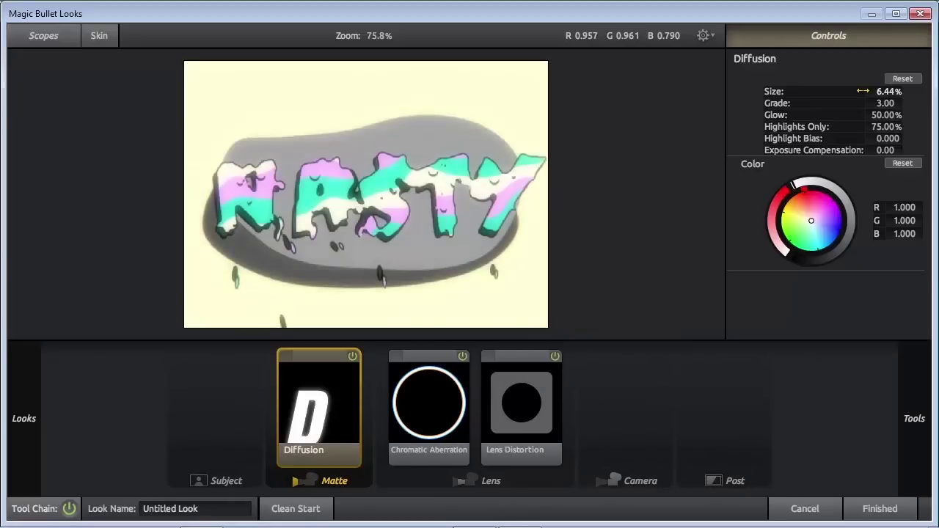